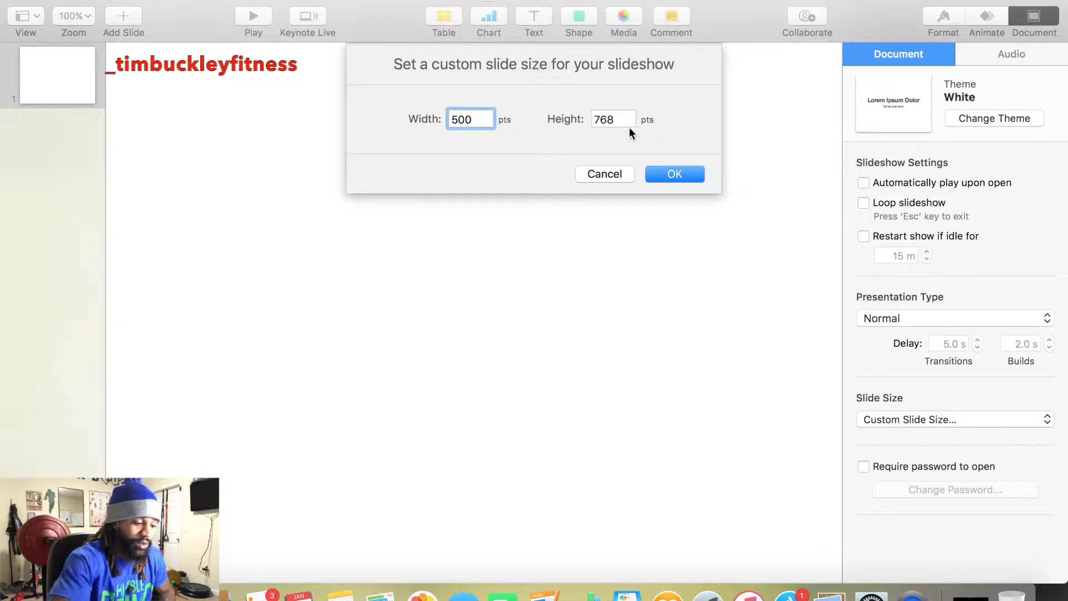
- Set the custom slide height to 500 pts and apply the new slide size
key("Tab")
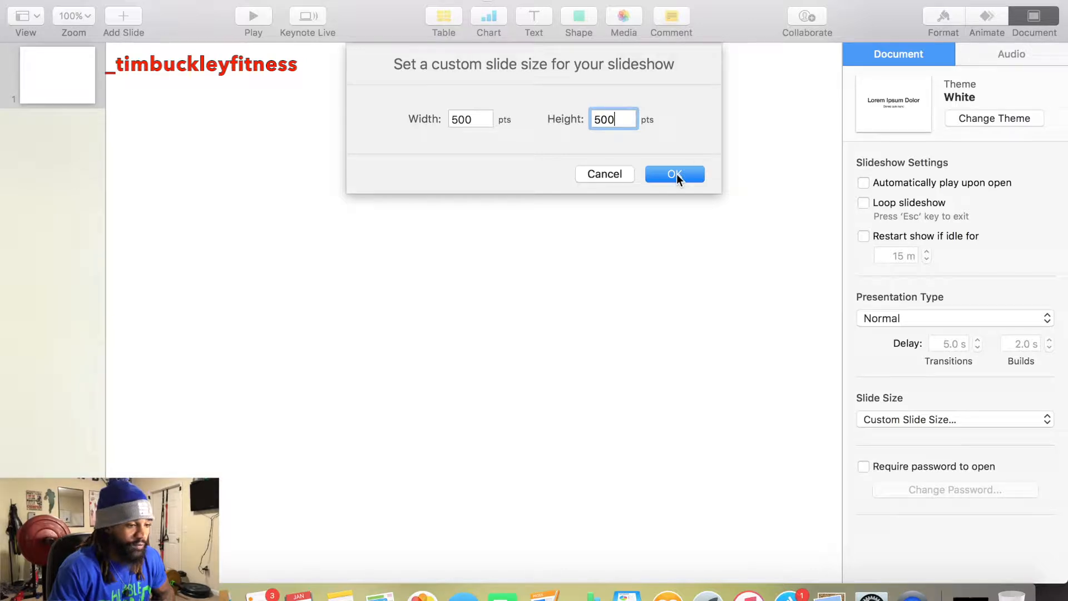
type("500")
left_click(674, 174)
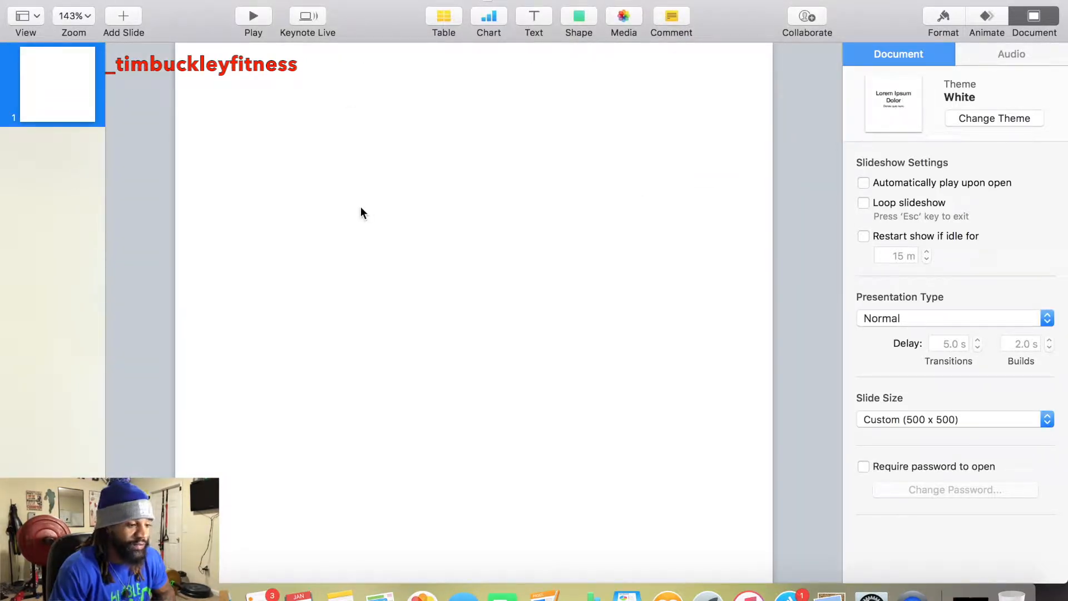
- Paste the copied workout video onto the slide and move it down to about Y 109 pt, keeping it horizontally centered
right_click(463, 289)
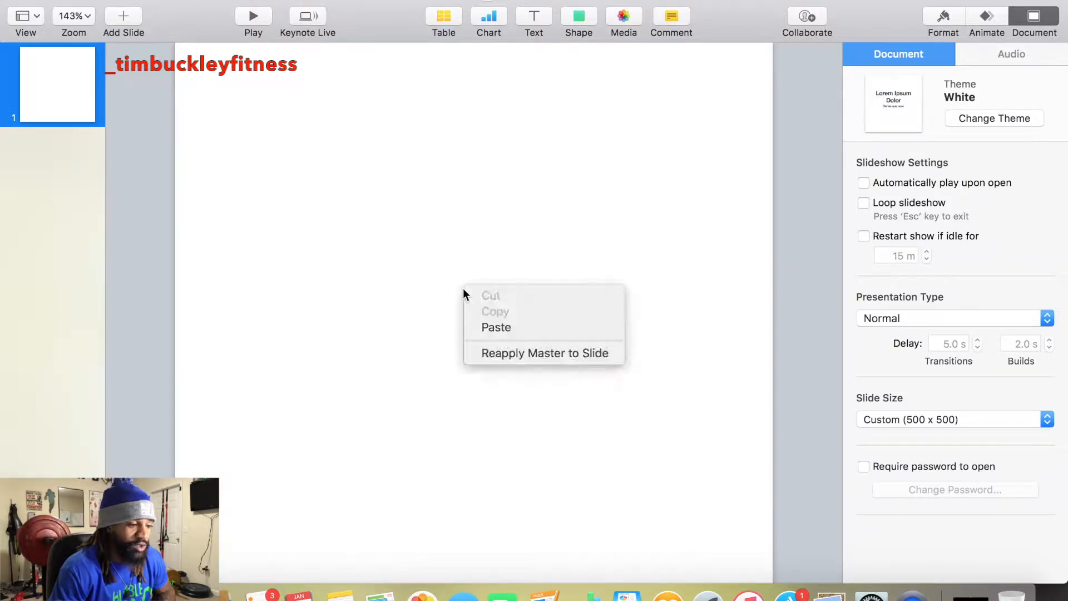
left_click(502, 328)
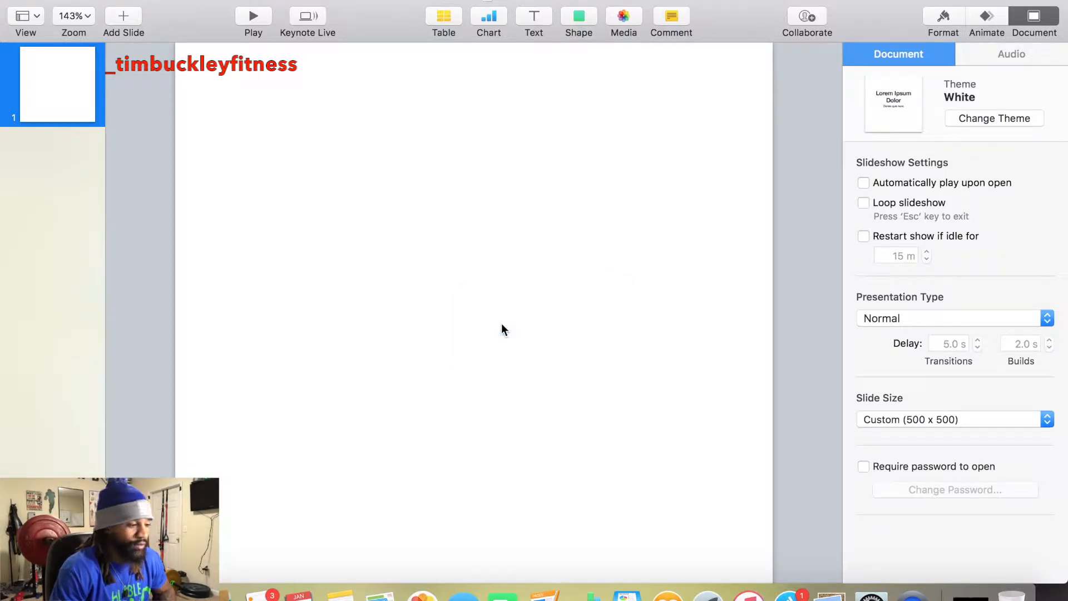
left_click(235, 122)
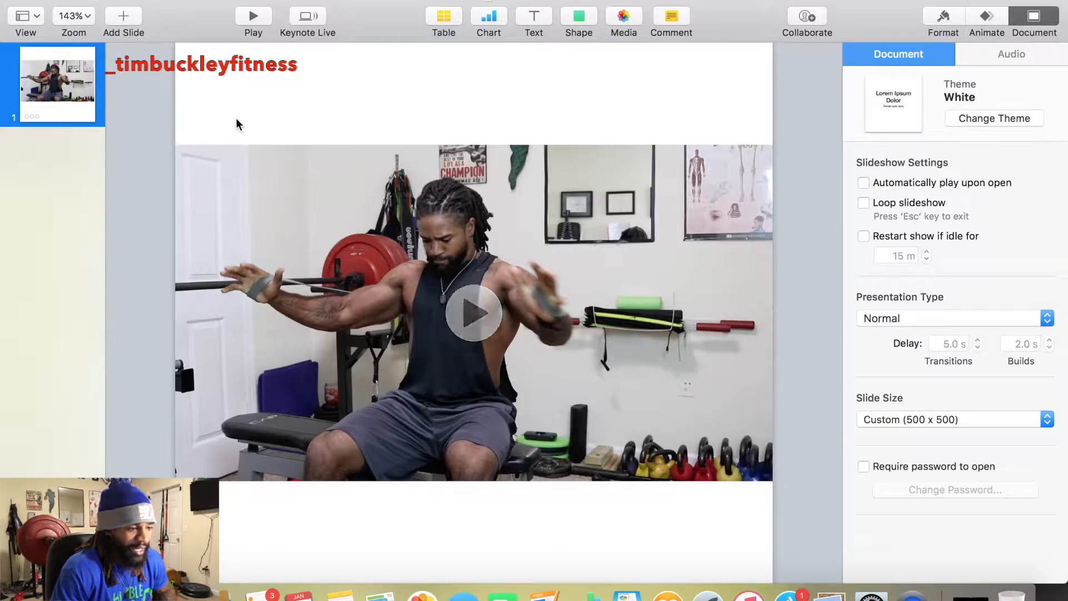
left_click_drag(457, 185, 456, 216)
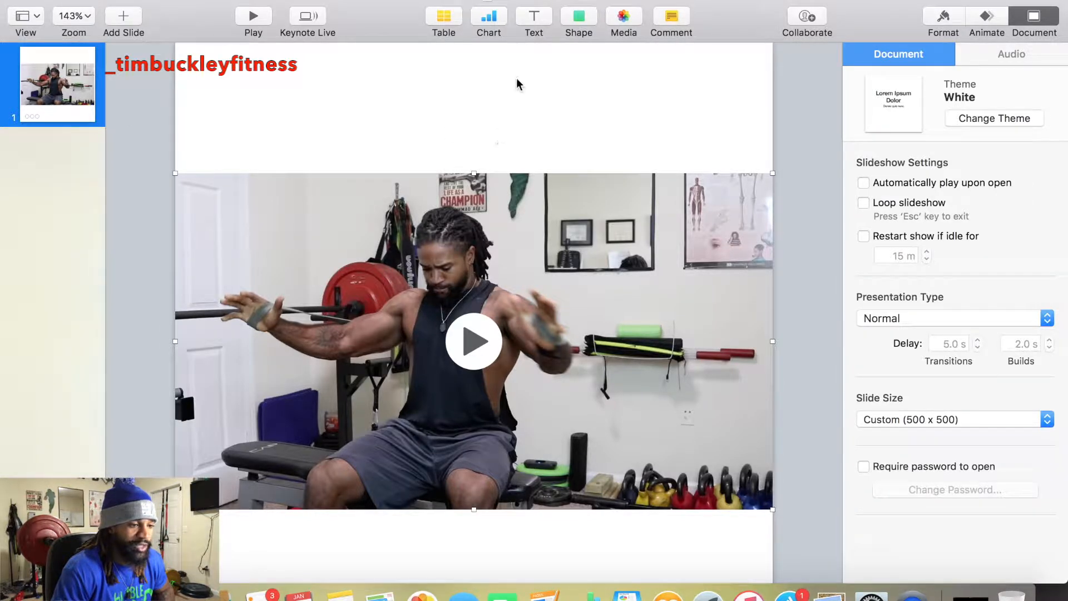
- Add a text box in the white space above the video reading "Banded Chest Press"
left_click(534, 12)
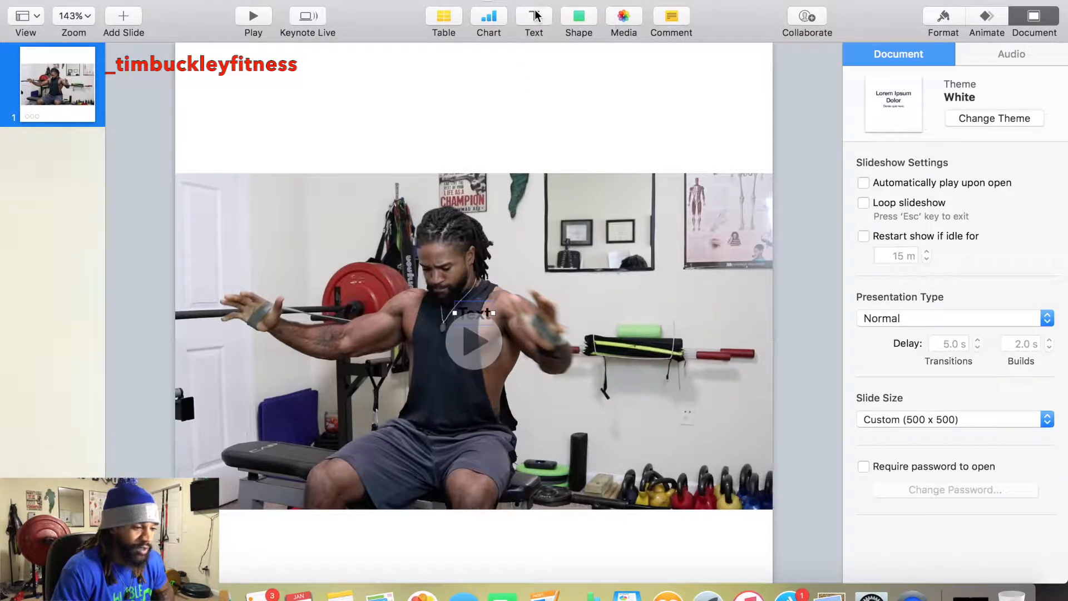
left_click_drag(476, 312, 455, 97)
double_click(460, 99)
key("BackSpace")
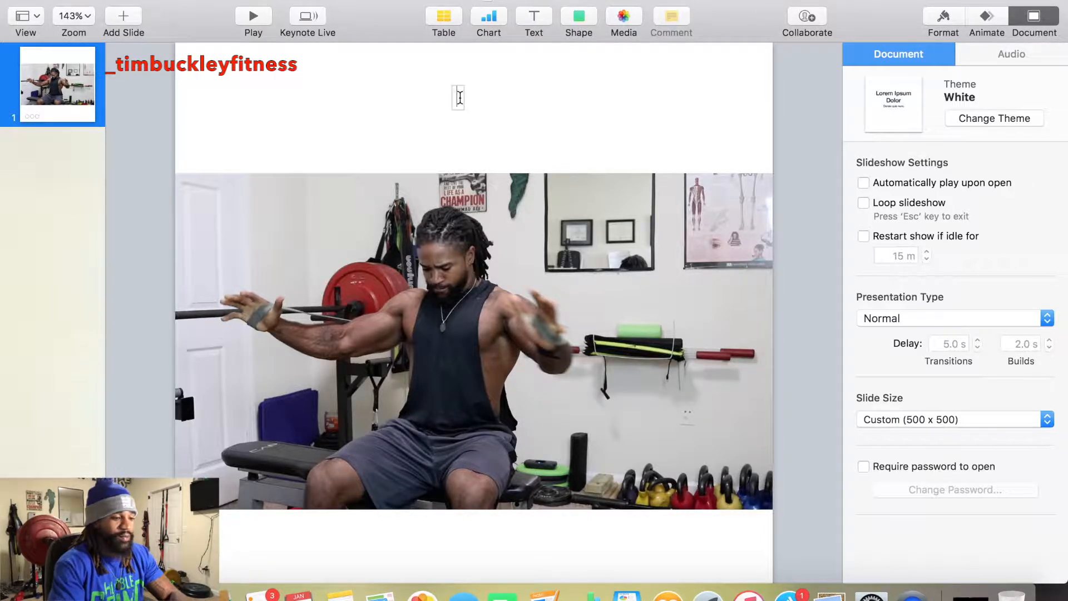
type("Ban")
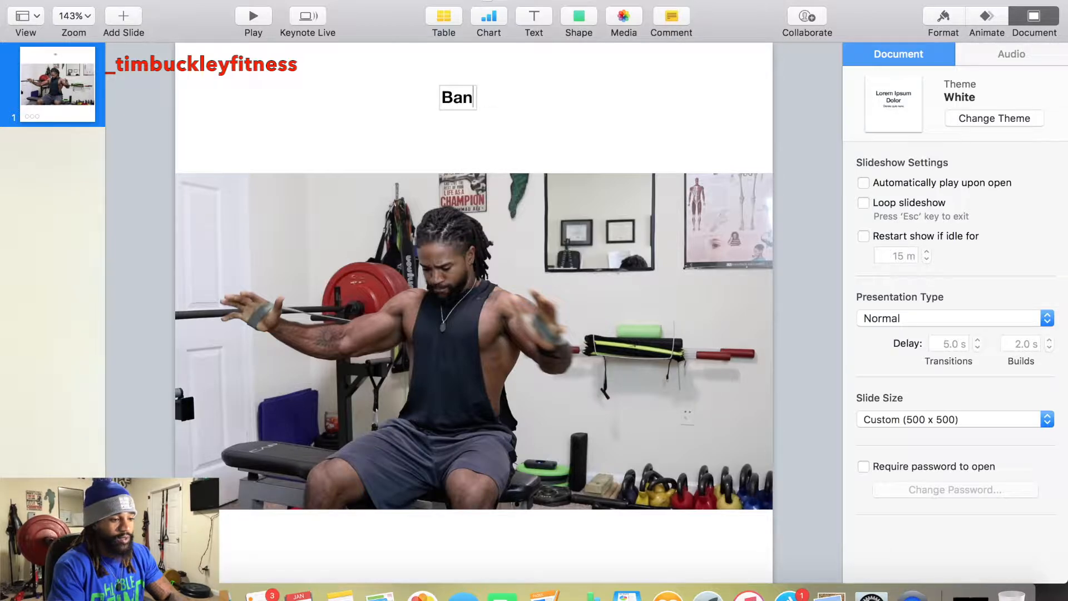
type("ded")
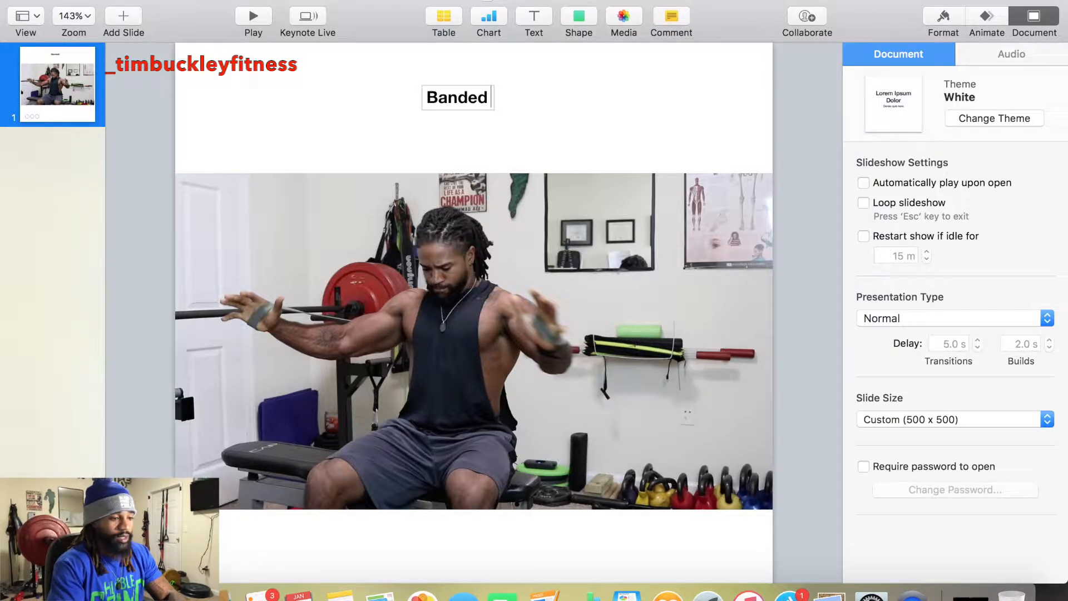
type(" Chest Press")
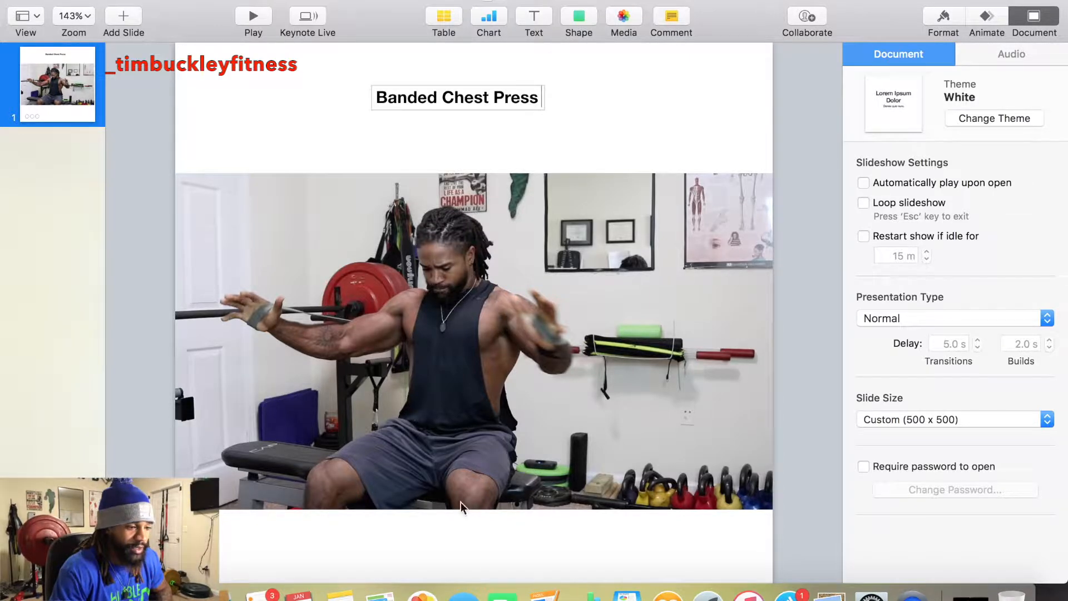
- Add a text box centered below the video reading "Get Fit 2018 !"
left_click(534, 17)
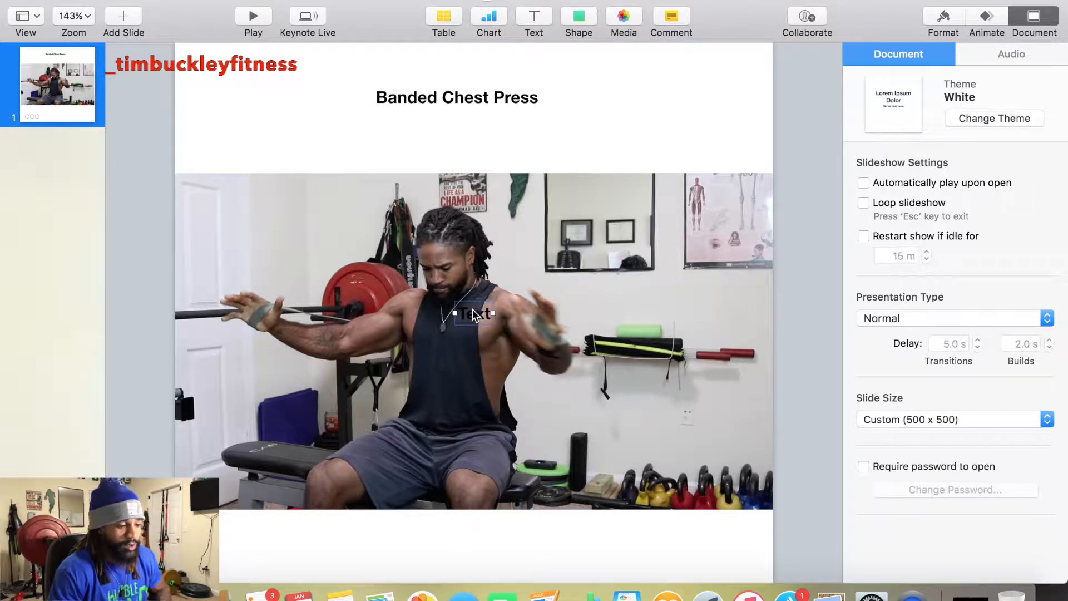
left_click_drag(473, 319, 469, 539)
double_click(469, 538)
type("d")
key("BackSpace")
type("Get Fit")
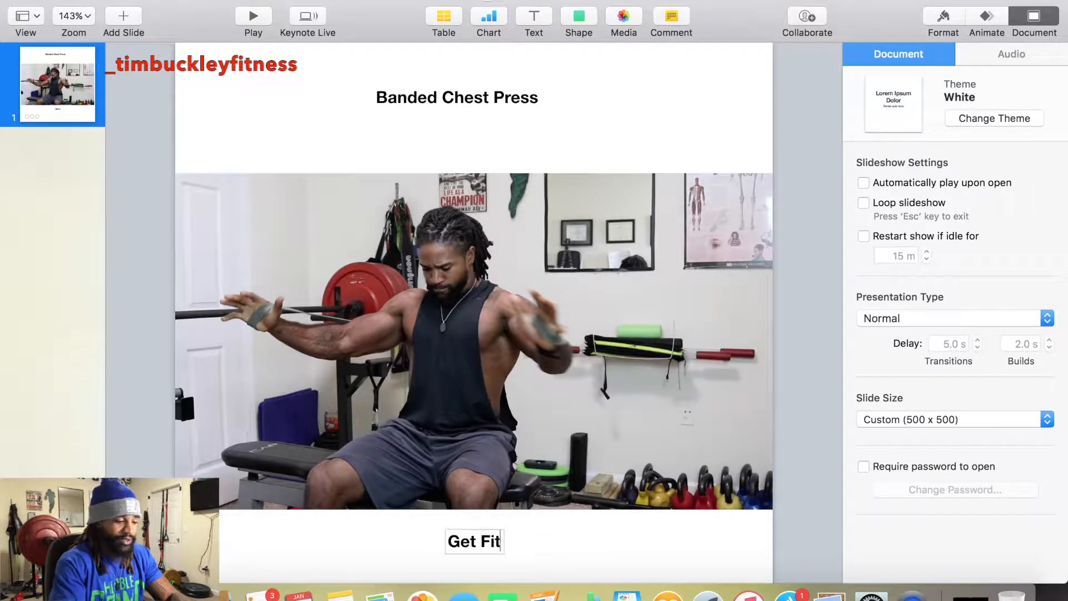
type(" 2018")
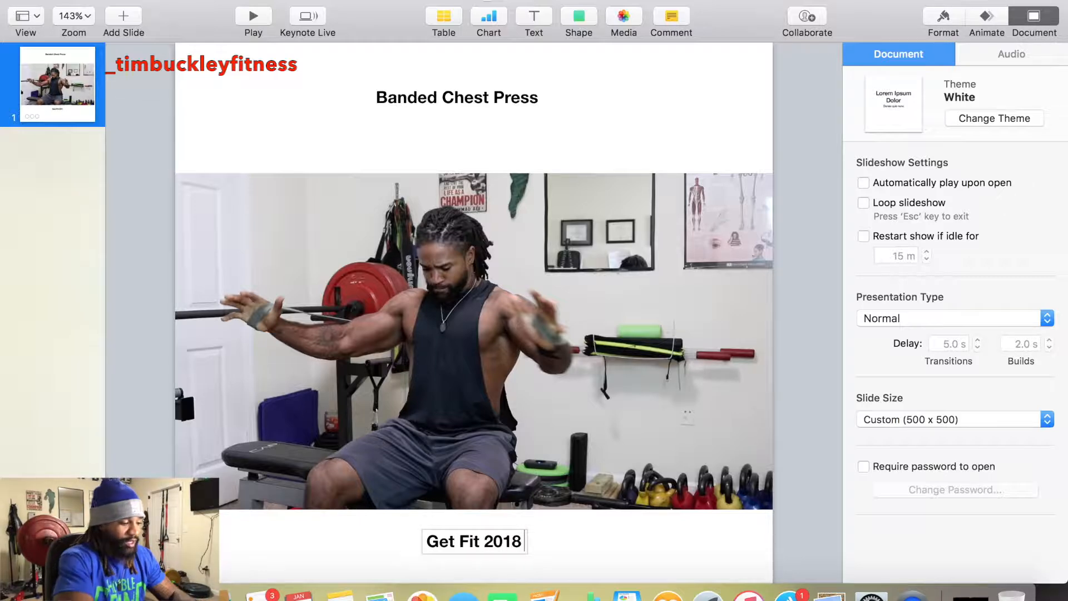
type(" !")
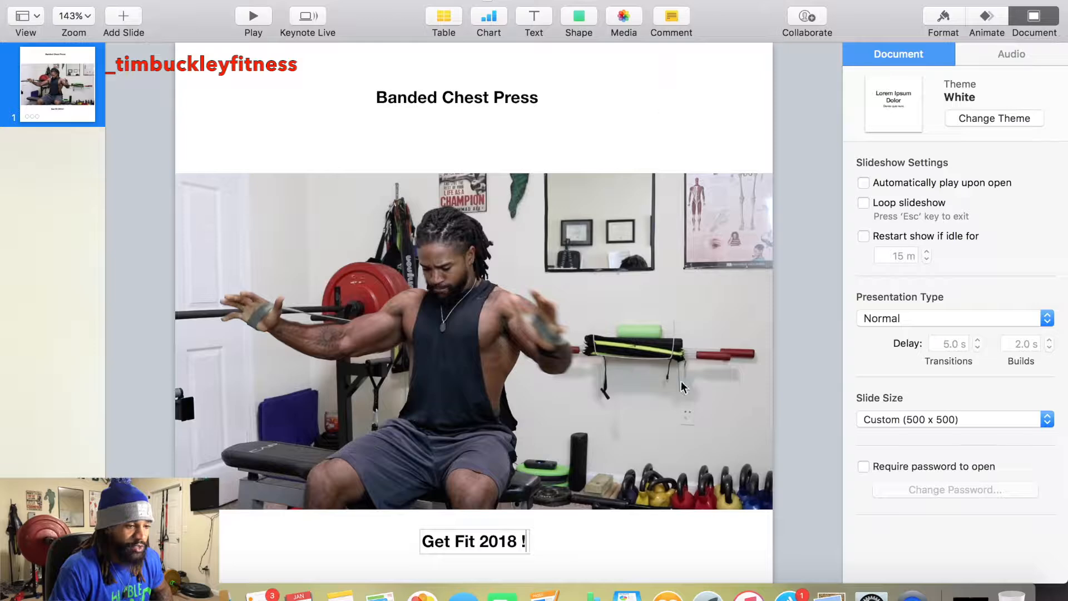
- Add a text box reading "Try This!" and place it below the video near the slide's lower-left corner
left_click(568, 85)
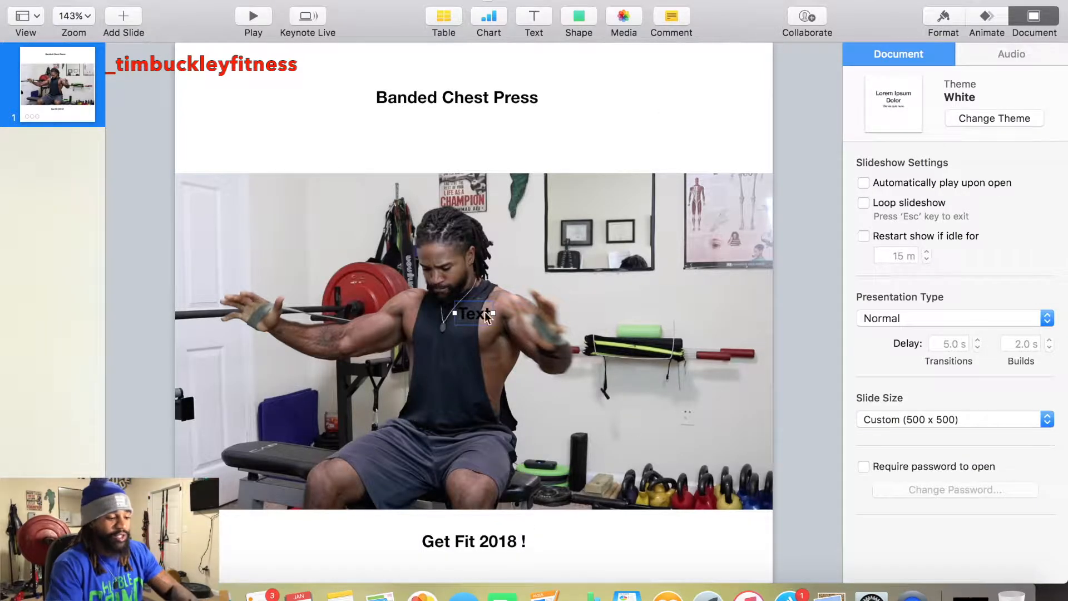
type("Try th")
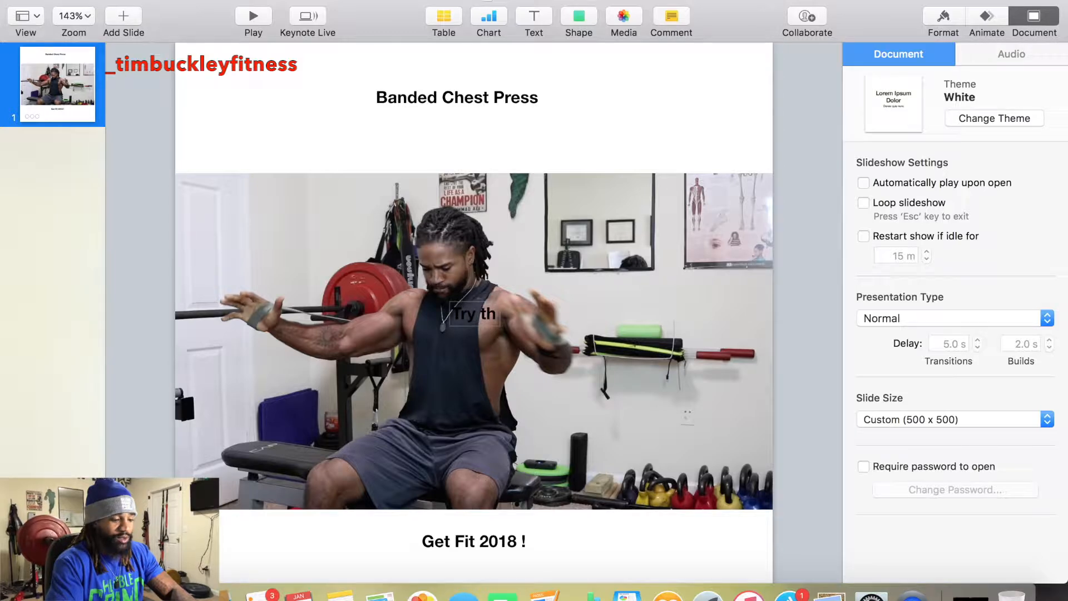
type("i")
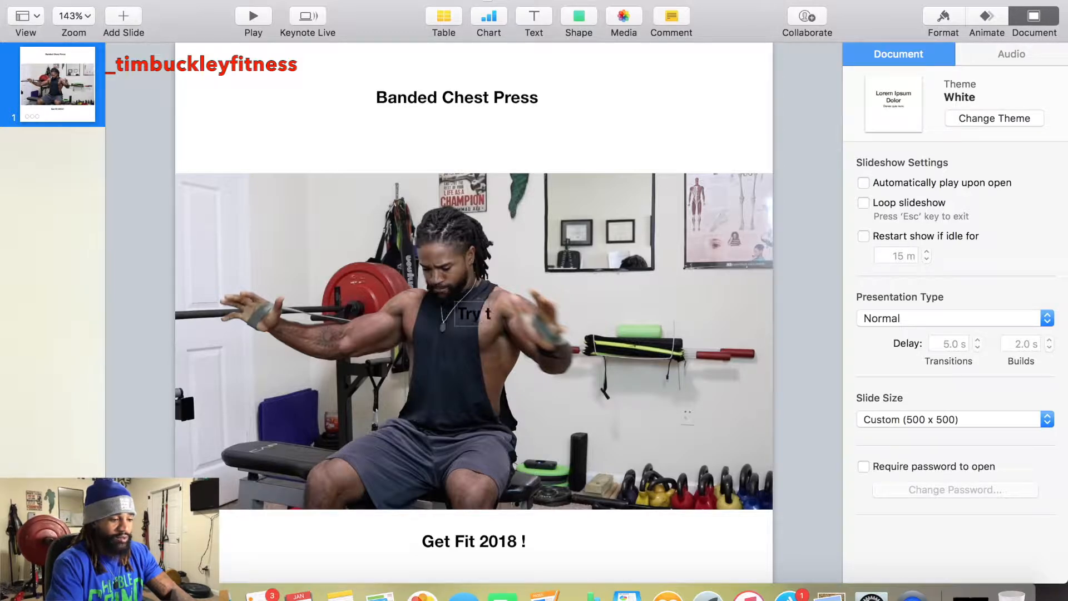
key("BackSpace")
key("BackSpace")
key("BackSpace")
key("BackSpace")
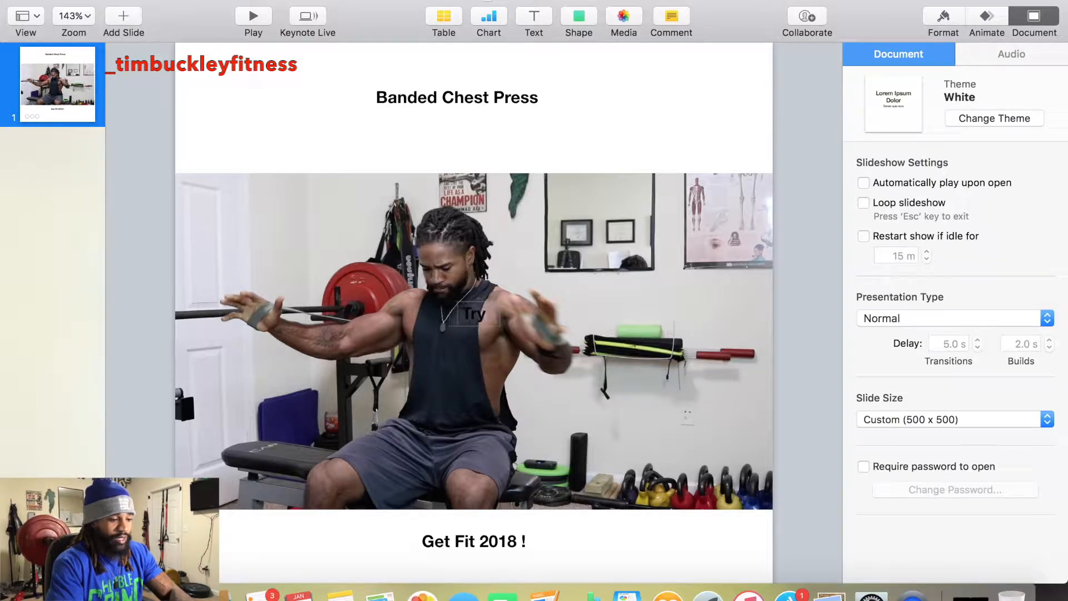
type("This!")
left_click(482, 394)
left_click_drag(500, 307, 255, 559)
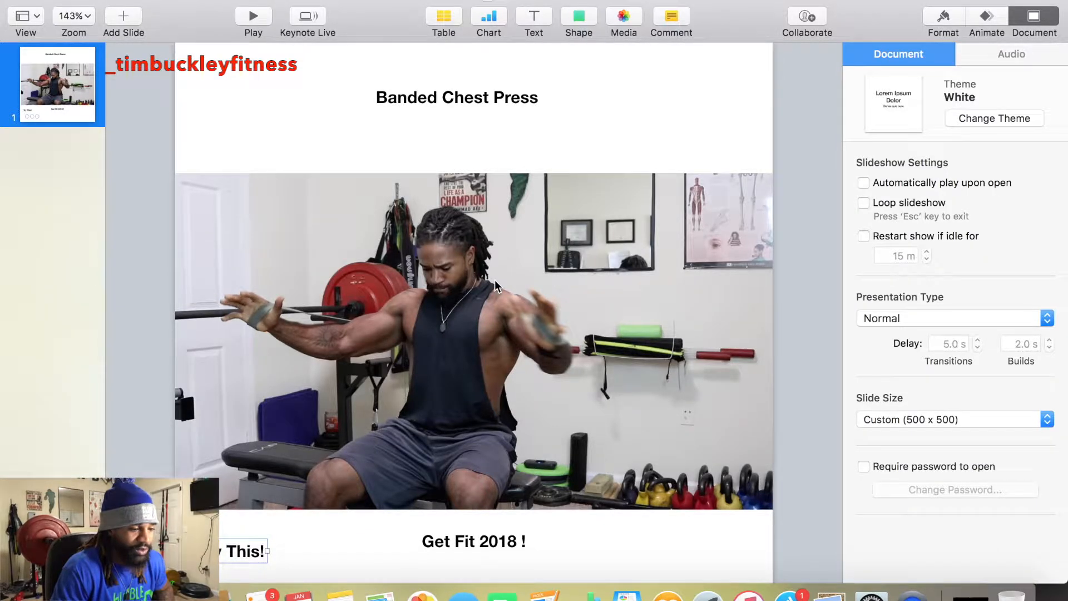
- Lock the video in place on the slide
left_click(573, 238)
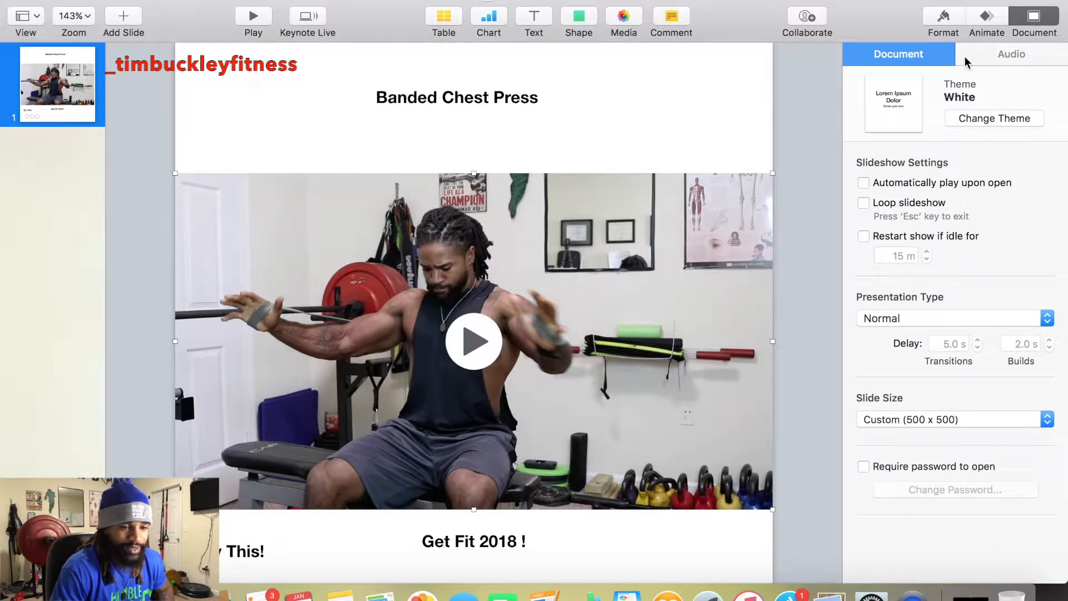
left_click(947, 20)
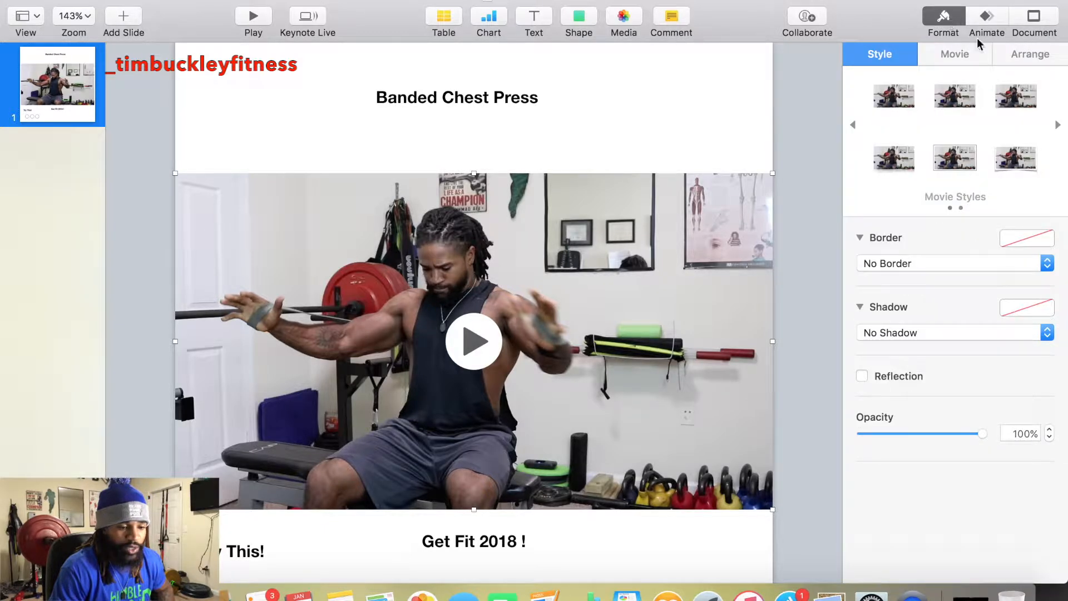
left_click(1020, 54)
left_click(920, 418)
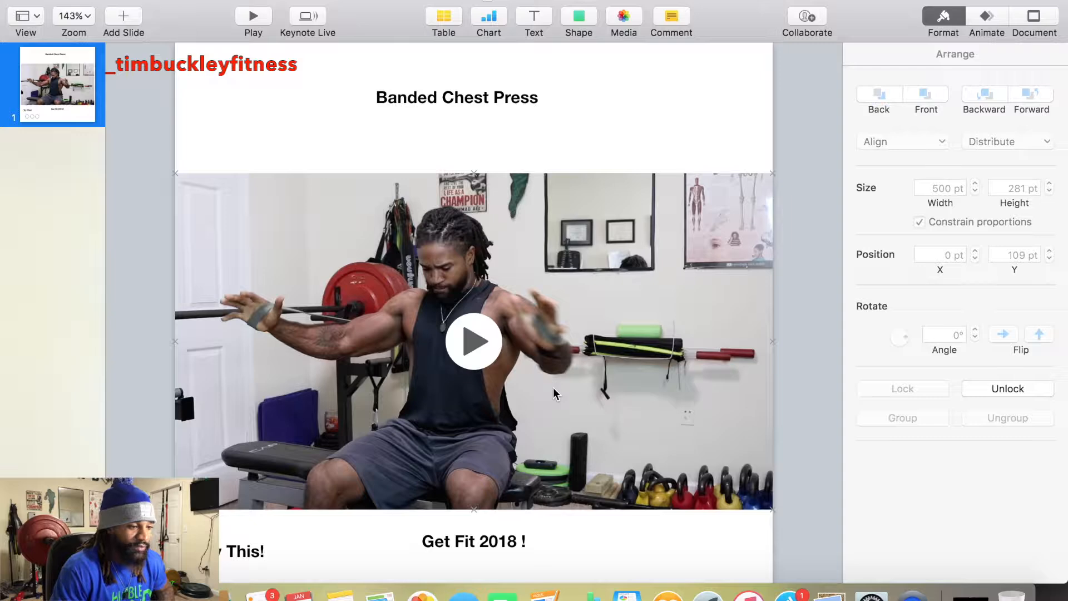
- Enlarge the "Banded Chest Press" title to 27 pt and change its font to Impact
left_click(444, 97)
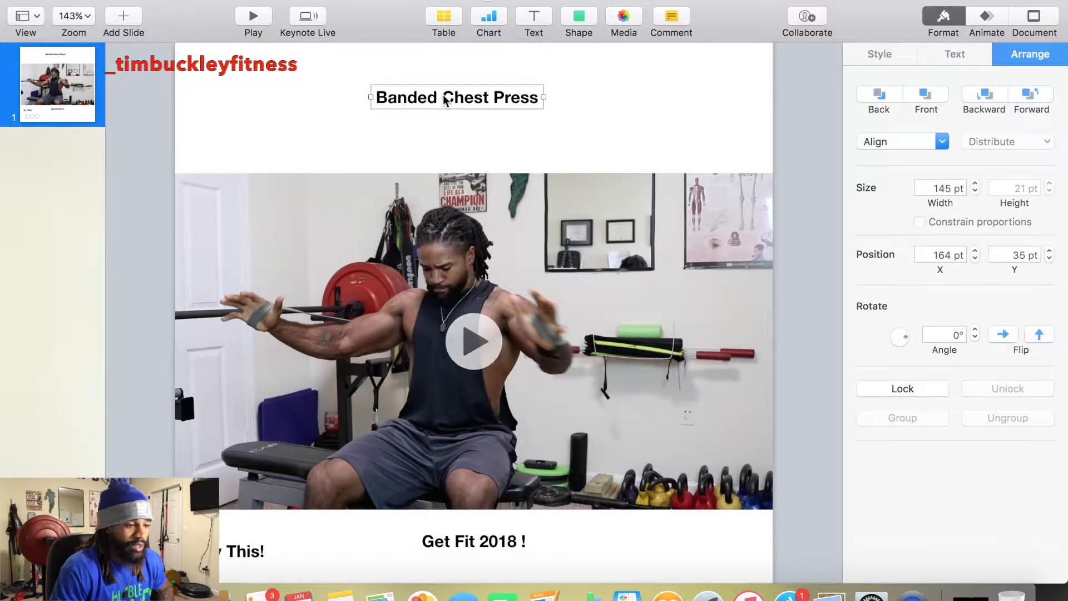
double_click(443, 97)
triple_click(443, 96)
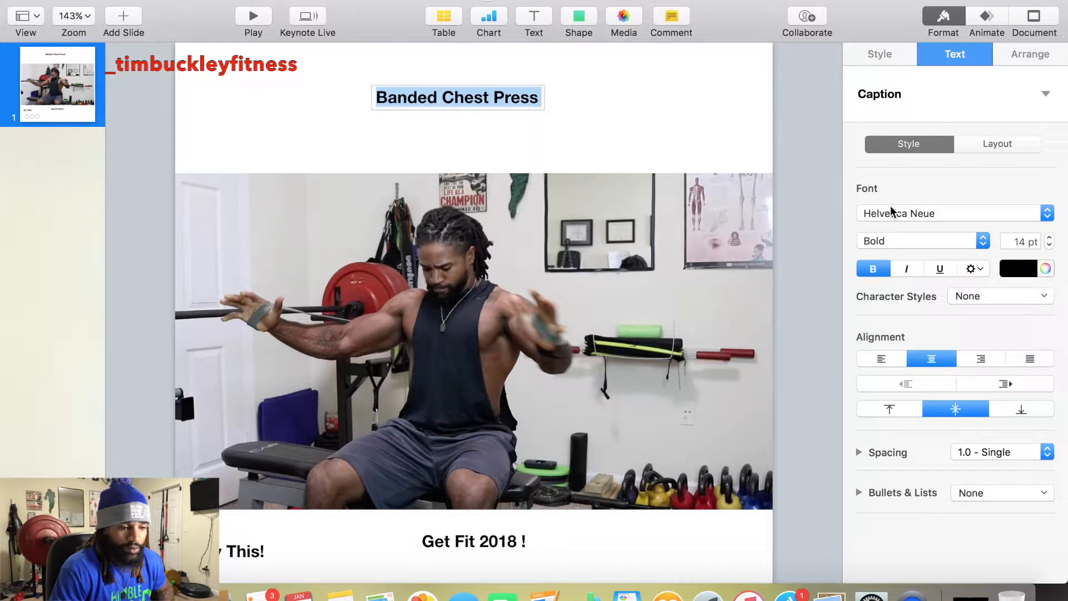
left_click_drag(1051, 241, 1050, 241)
left_click(1023, 213)
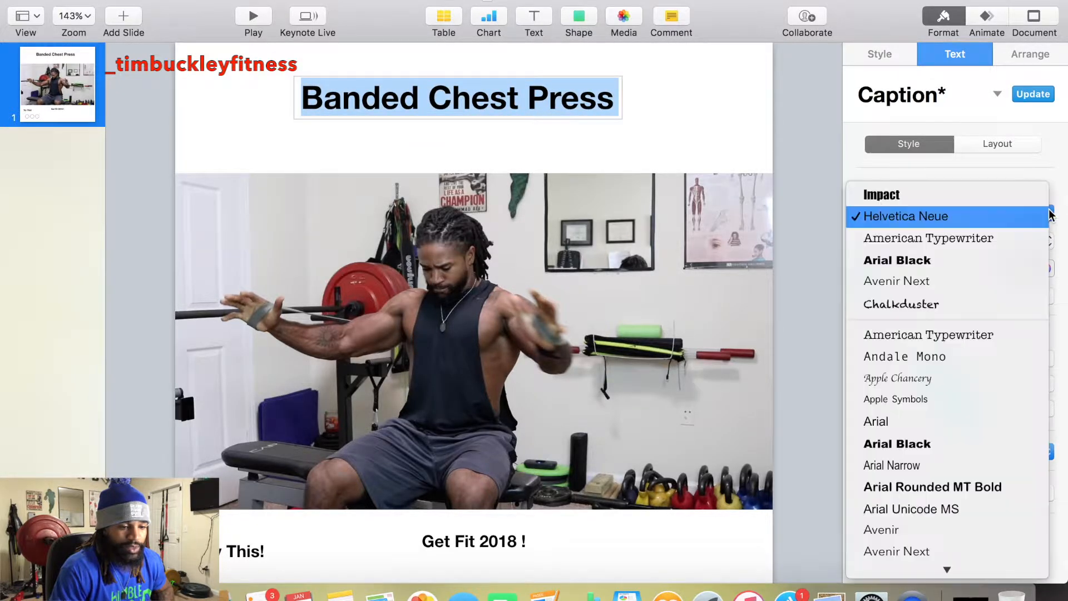
left_click(931, 195)
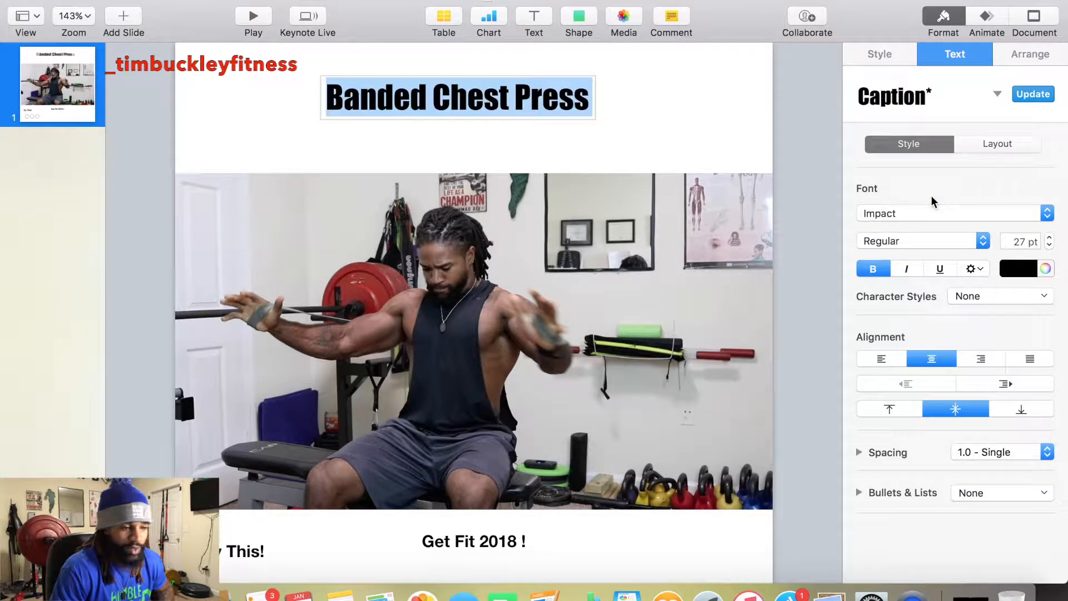
- Set the title's font size to 50 pt and center the title horizontally above the video at about X 39 pt, Y 13 pt
left_click_drag(1050, 239, 1050, 239)
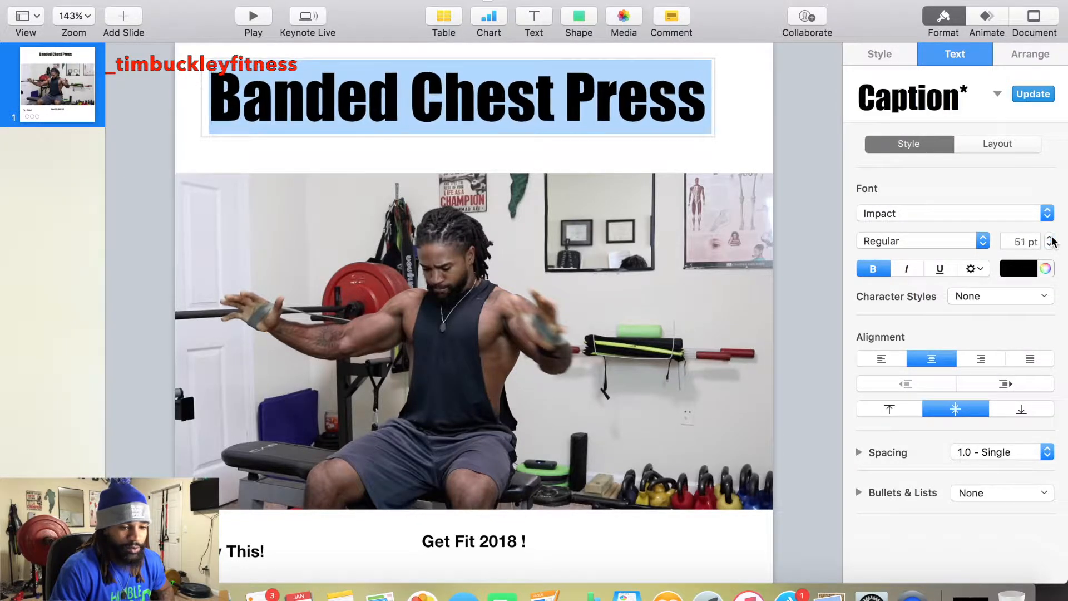
left_click(1050, 246)
left_click(1050, 246)
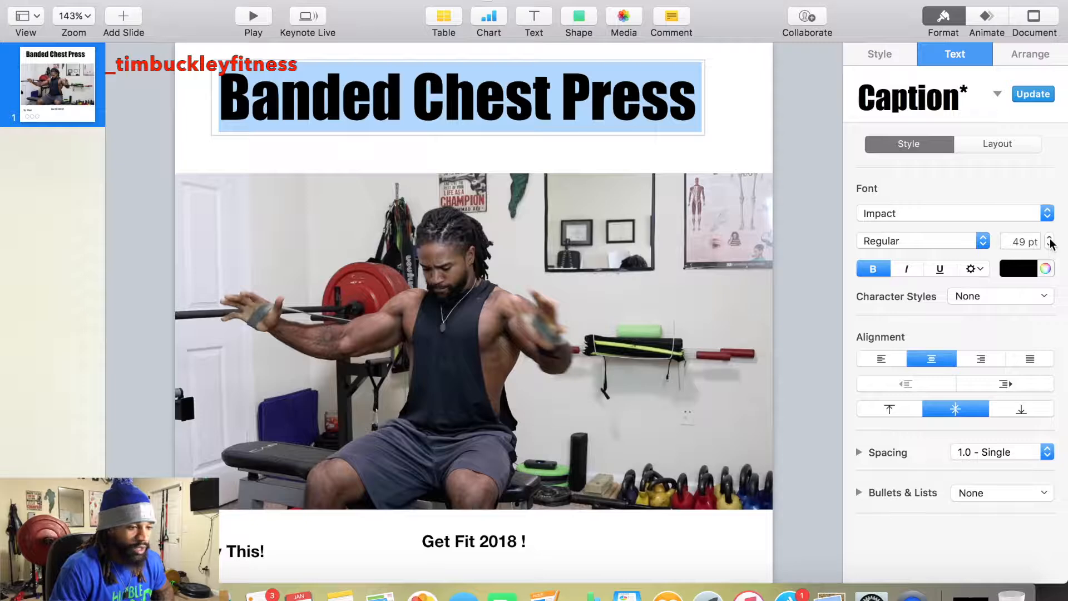
left_click(1049, 237)
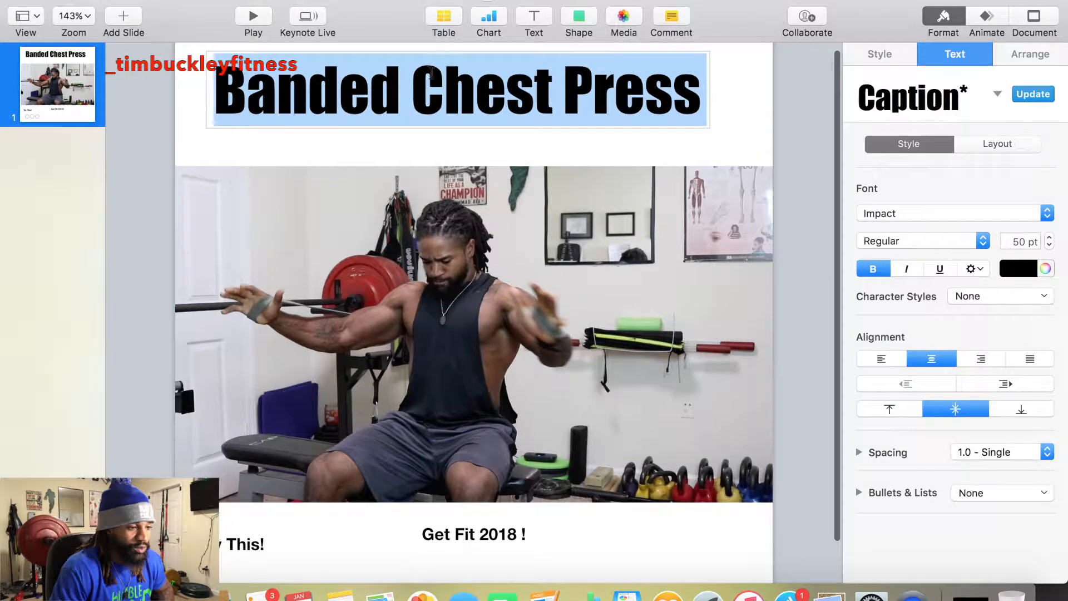
left_click(432, 150)
left_click_drag(432, 97, 445, 97)
- Move the "Try This!" text up onto the lower-left corner of the video
scroll(465, 396, "down", 2)
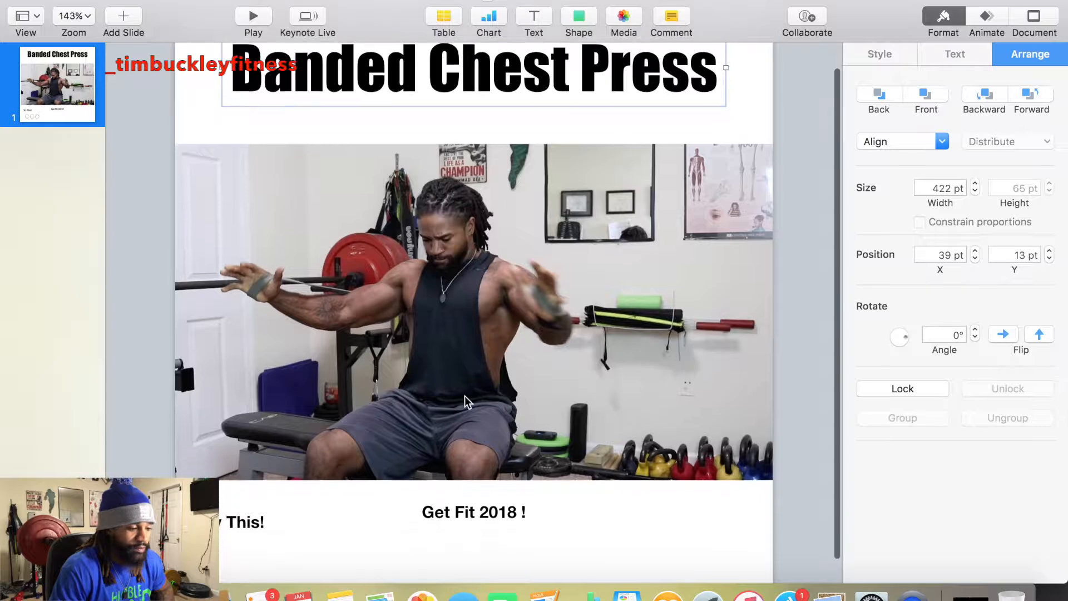
triple_click(458, 512)
left_click_drag(243, 529, 242, 447)
- Set the "Get Fit 2018 !" text to Impact at 50 pt and move it below the video to about X 120 pt, Y 409 pt
double_click(440, 510)
triple_click(450, 511)
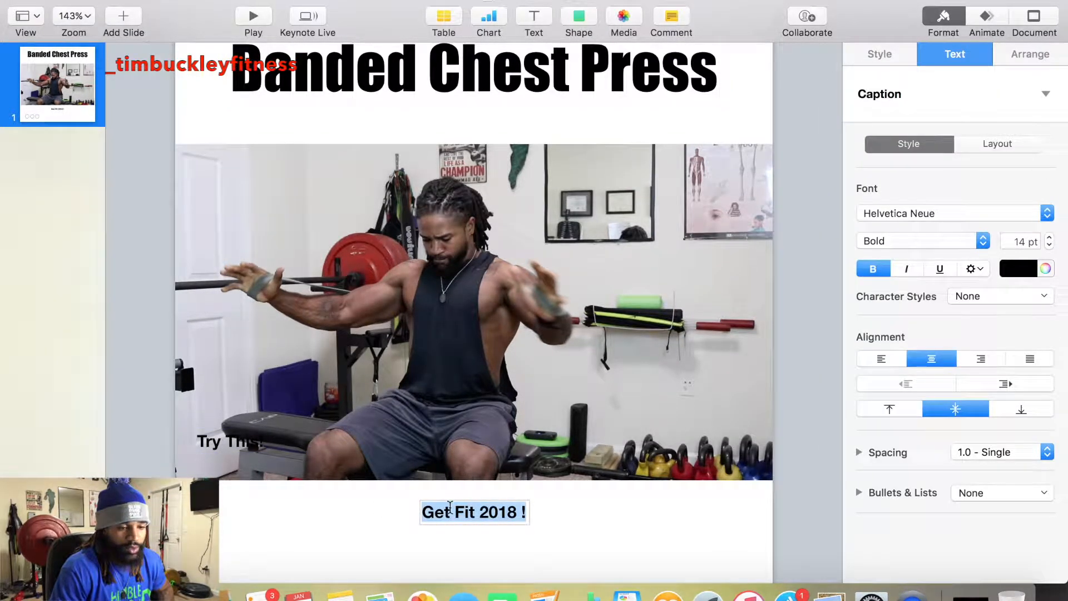
left_click(946, 216)
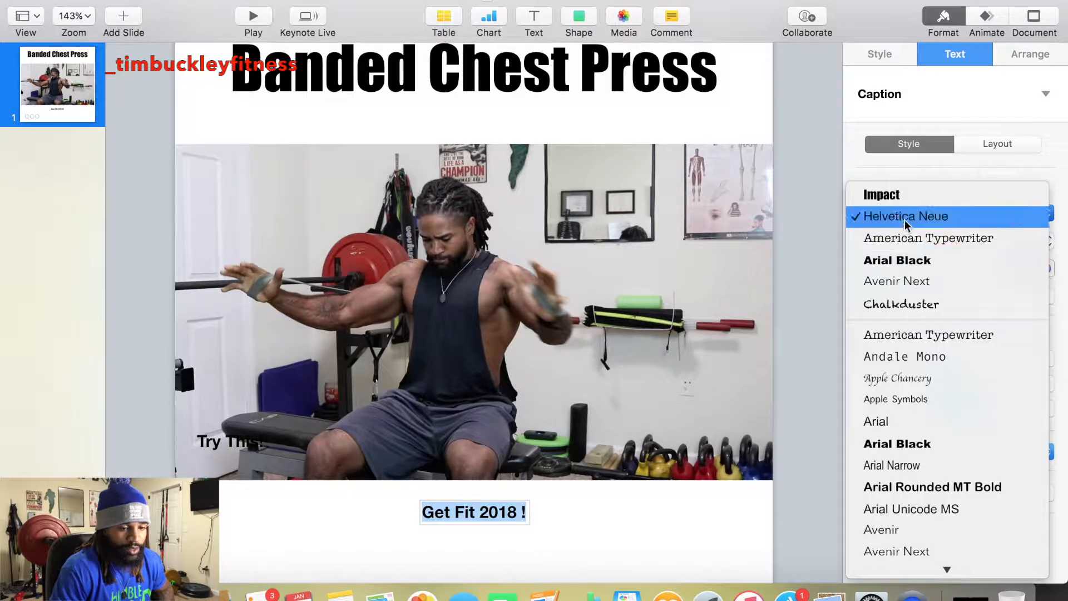
left_click(897, 195)
left_click_drag(1050, 239, 1051, 240)
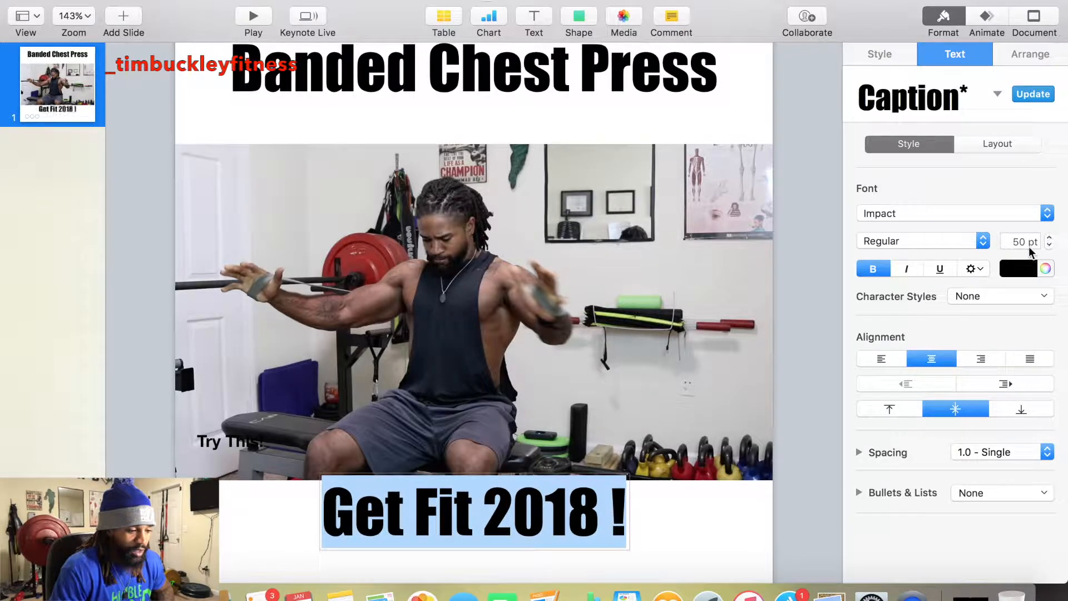
left_click(472, 457)
left_click_drag(469, 509, 466, 537)
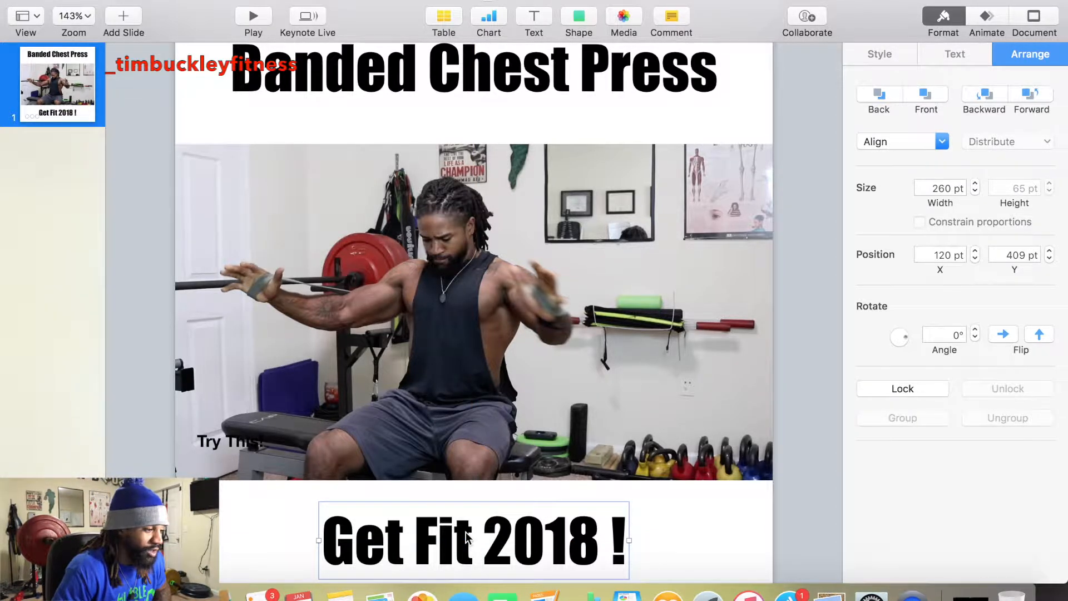
- Change the "Try This!" text on the video to the Impact font at 25 pt
scroll(466, 536, "down", 1)
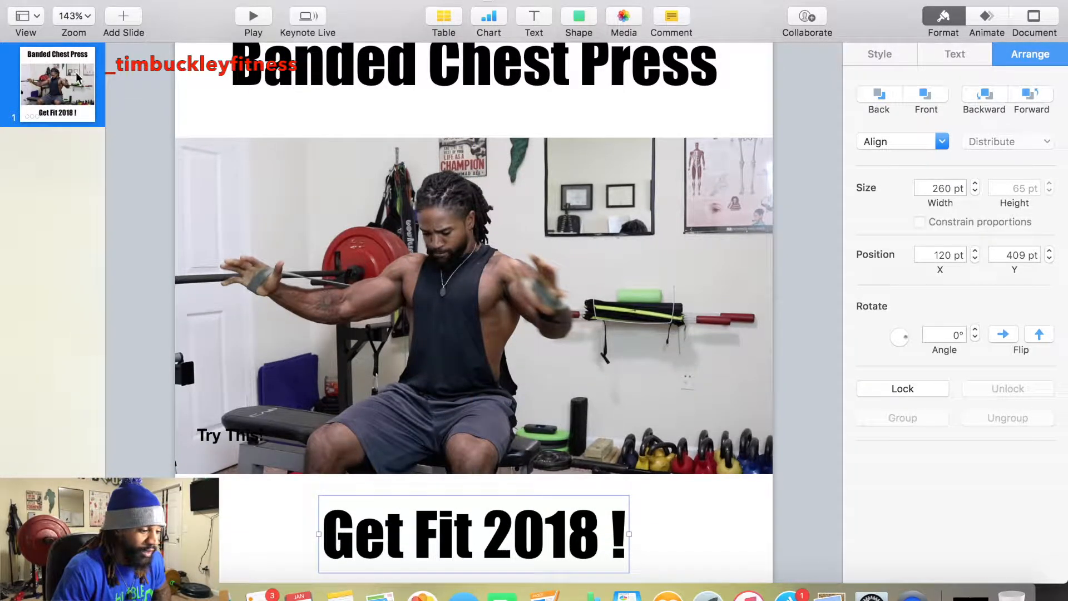
left_click(231, 432)
double_click(228, 428)
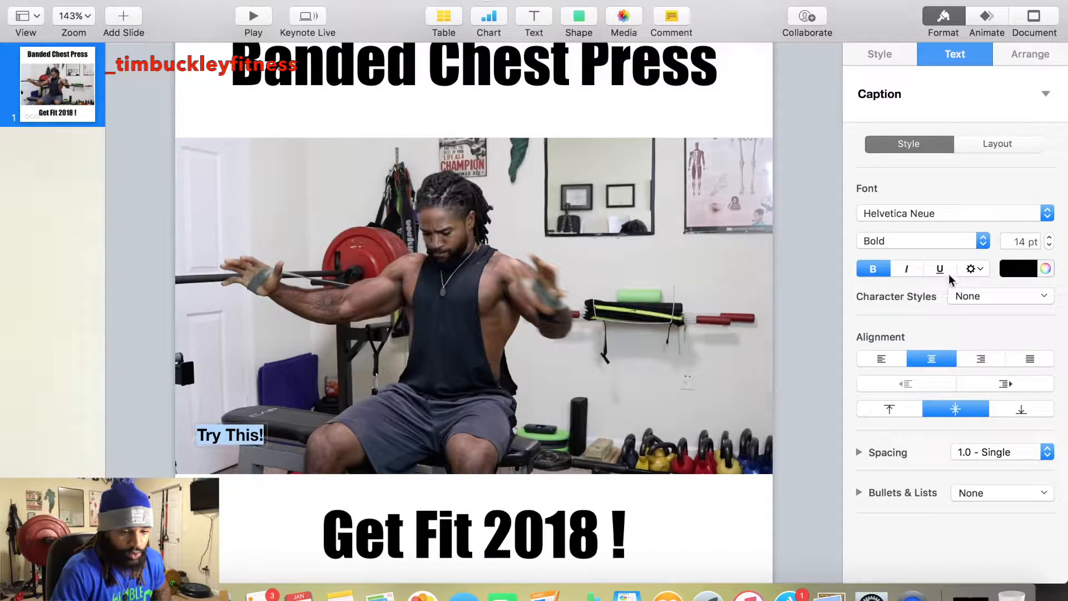
left_click(991, 217)
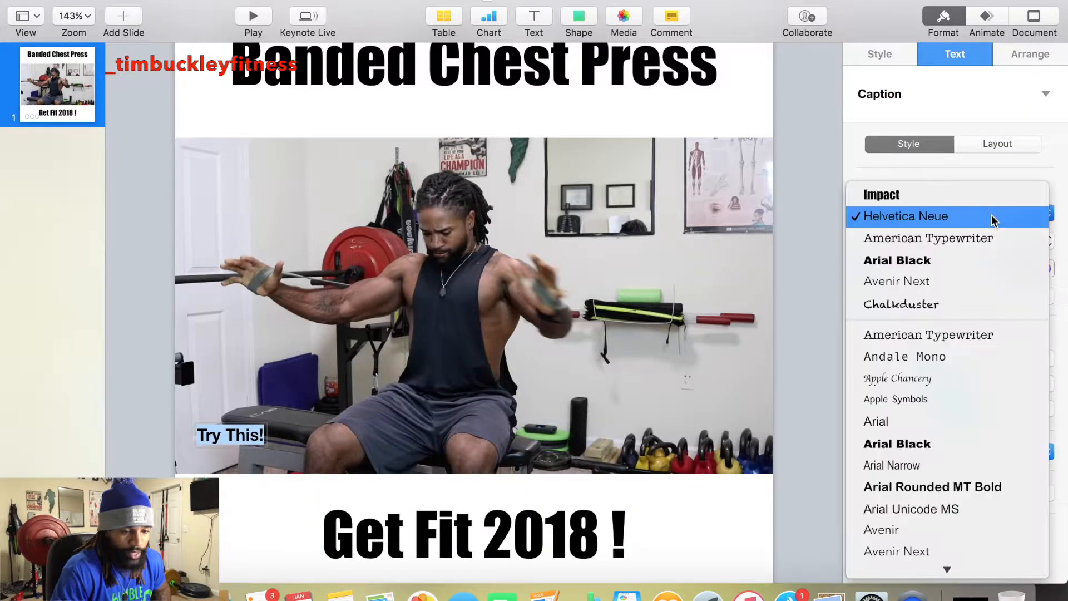
left_click(906, 195)
left_click(1049, 238)
left_click(1049, 238)
left_click(1049, 237)
left_click(1049, 238)
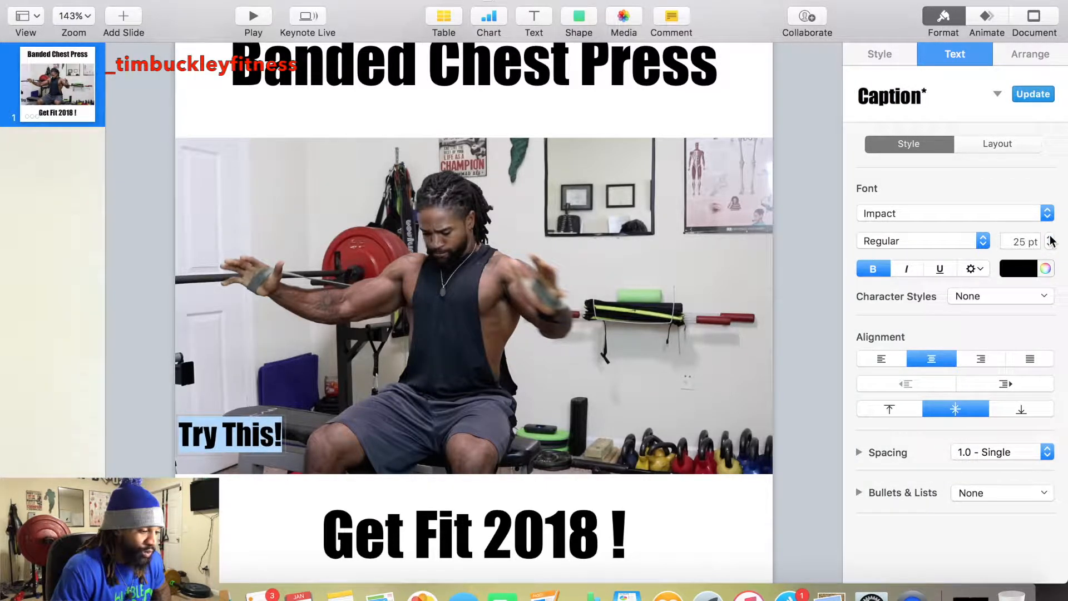
left_click(245, 516)
left_click(246, 438)
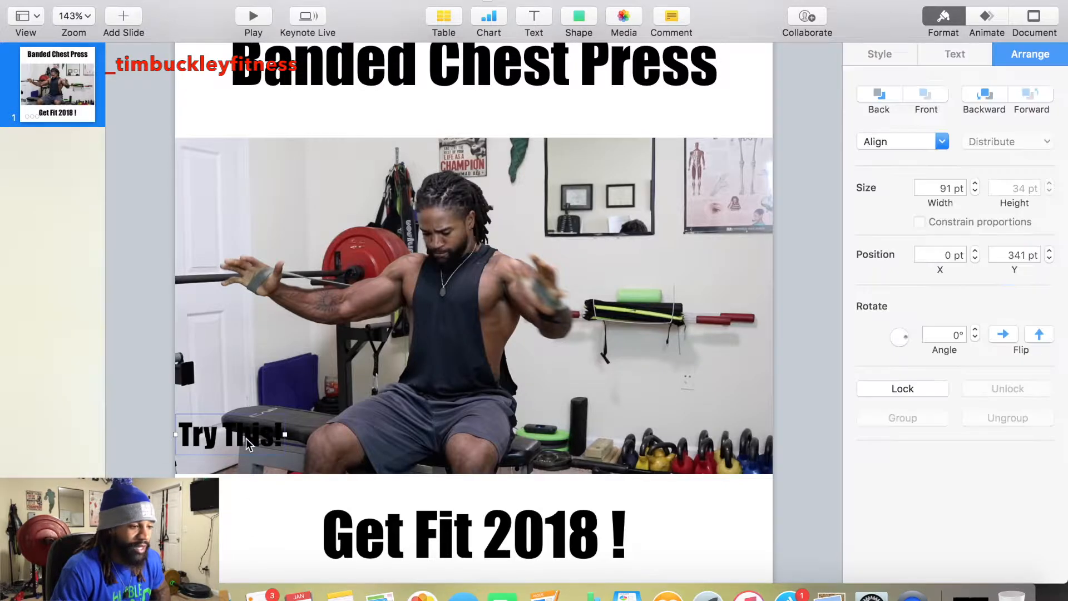
- Add a text shadow to the "Banded Chest Press" title and color the shadow bright blue
triple_click(427, 66)
scroll(427, 67, "up", 2)
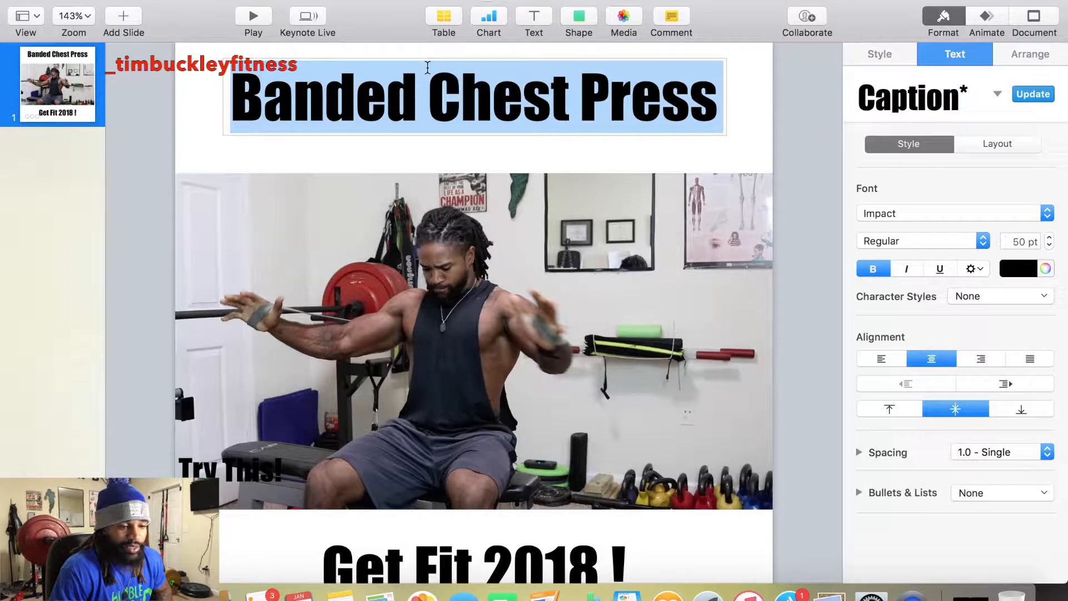
left_click(980, 271)
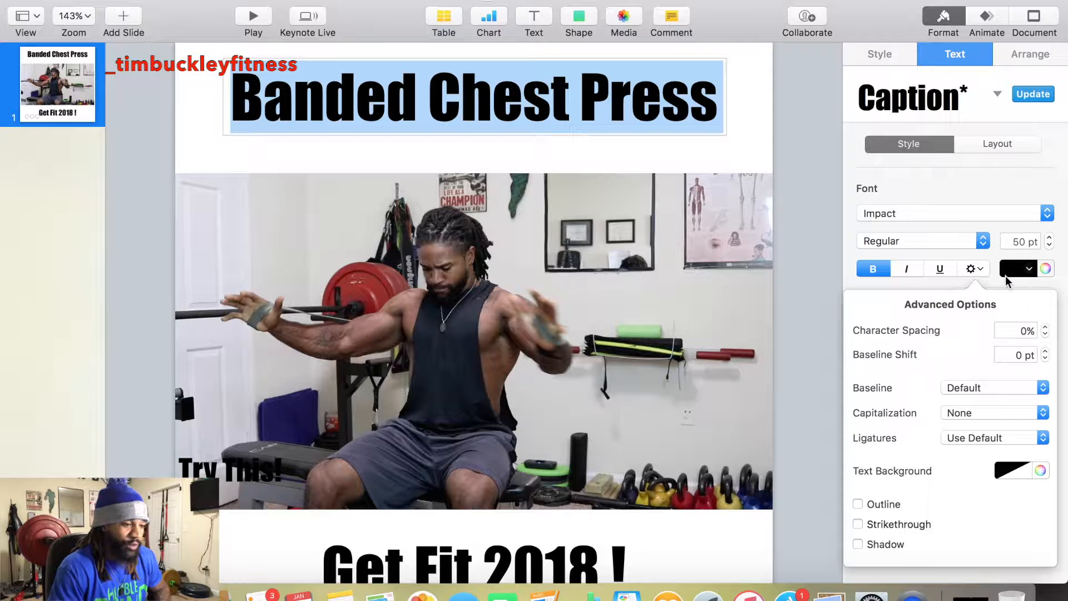
scroll(511, 331, "down", 1)
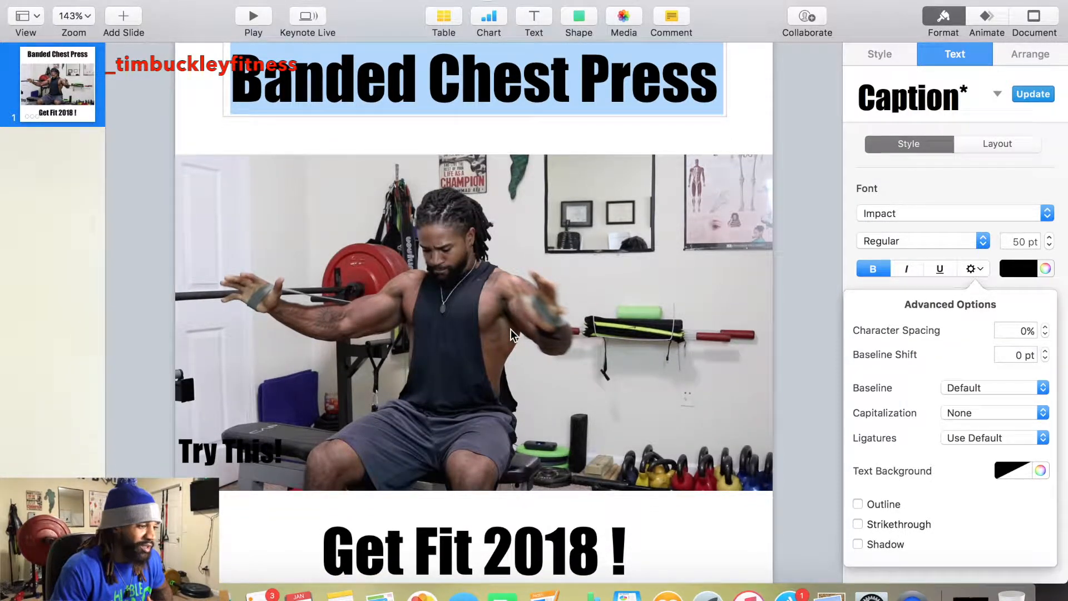
left_click(113, 1)
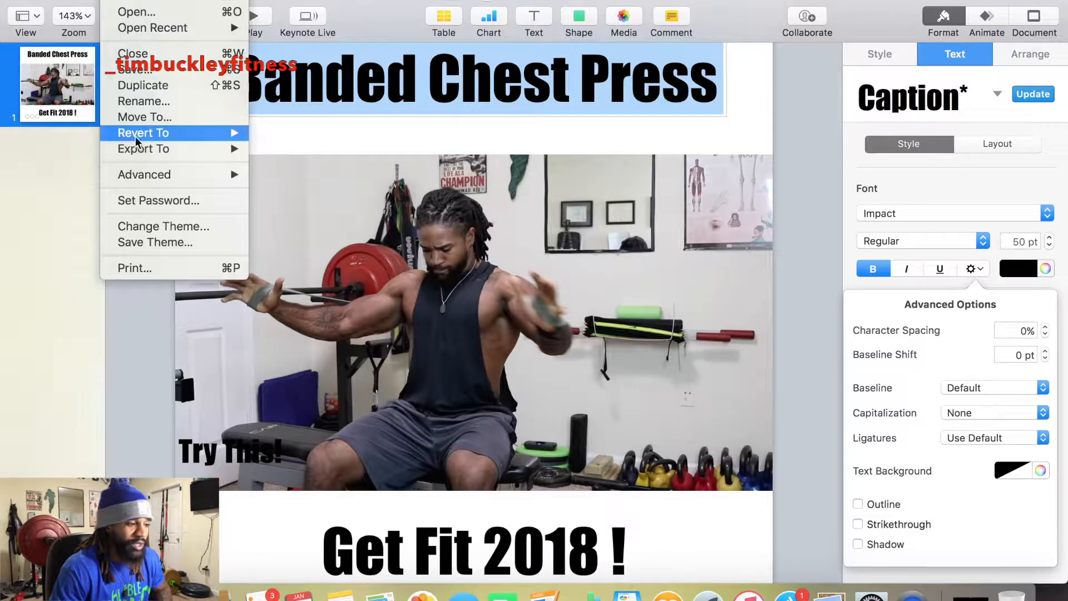
left_click(147, 322)
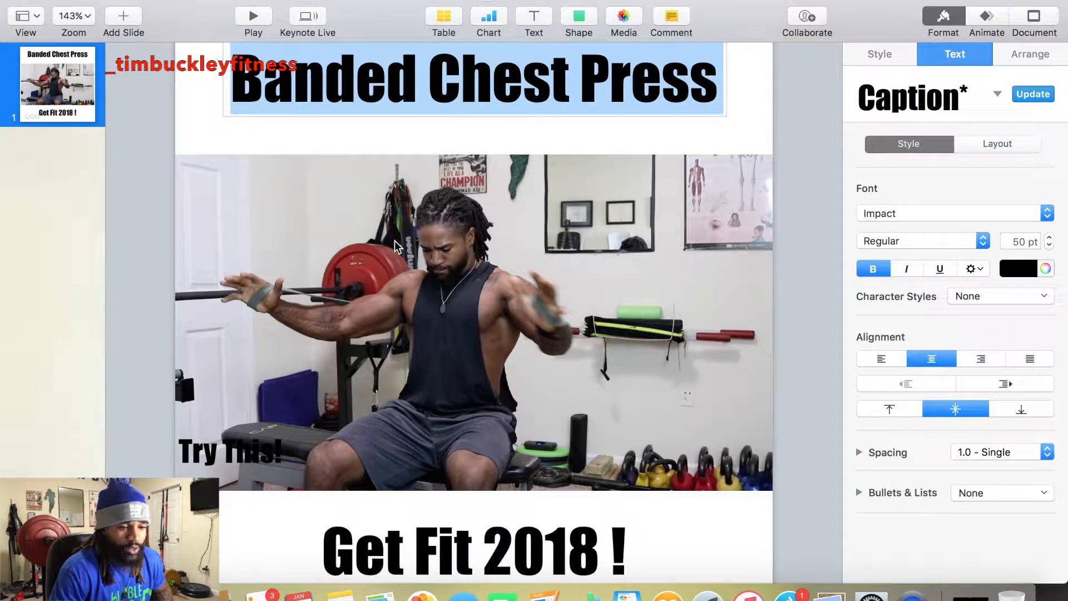
left_click(981, 270)
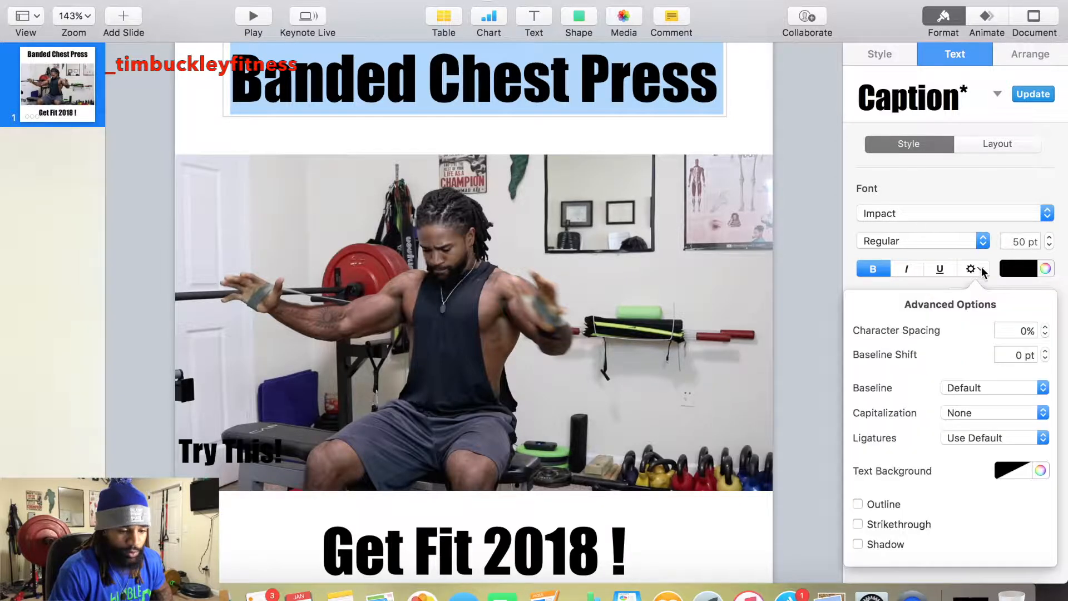
left_click(859, 544)
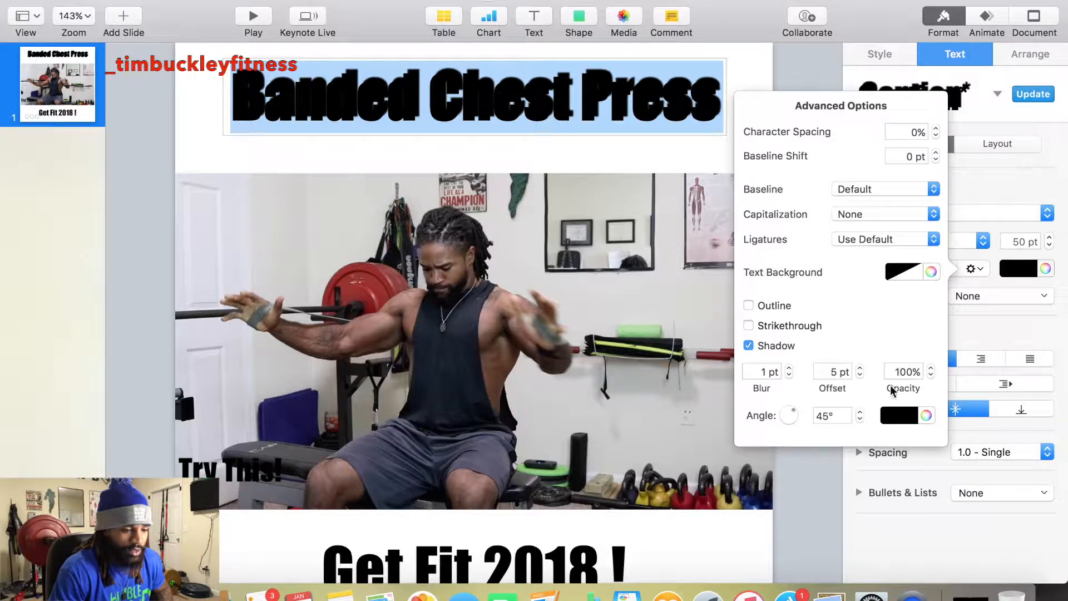
left_click(894, 415)
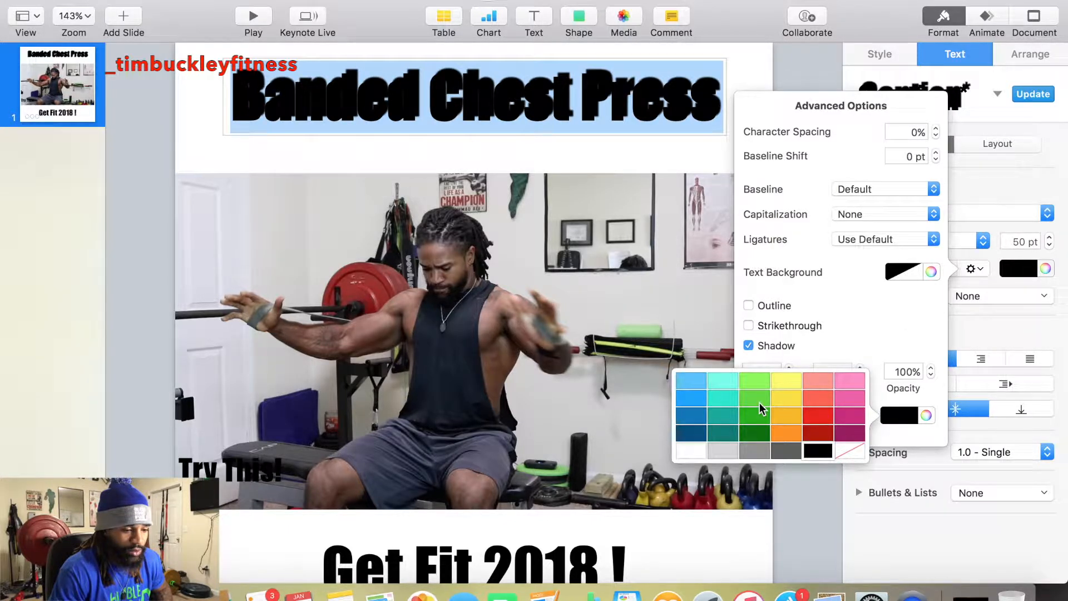
left_click(690, 394)
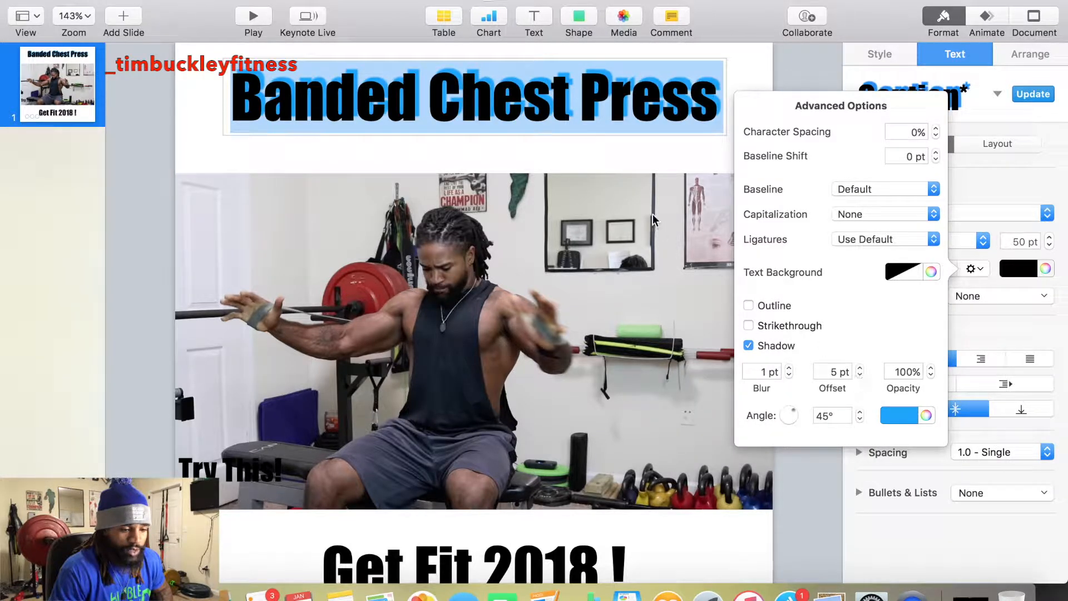
- Set the title's shadow offset to 2 pt and give the title a light green text background
left_click(860, 375)
left_click(860, 376)
left_click(860, 375)
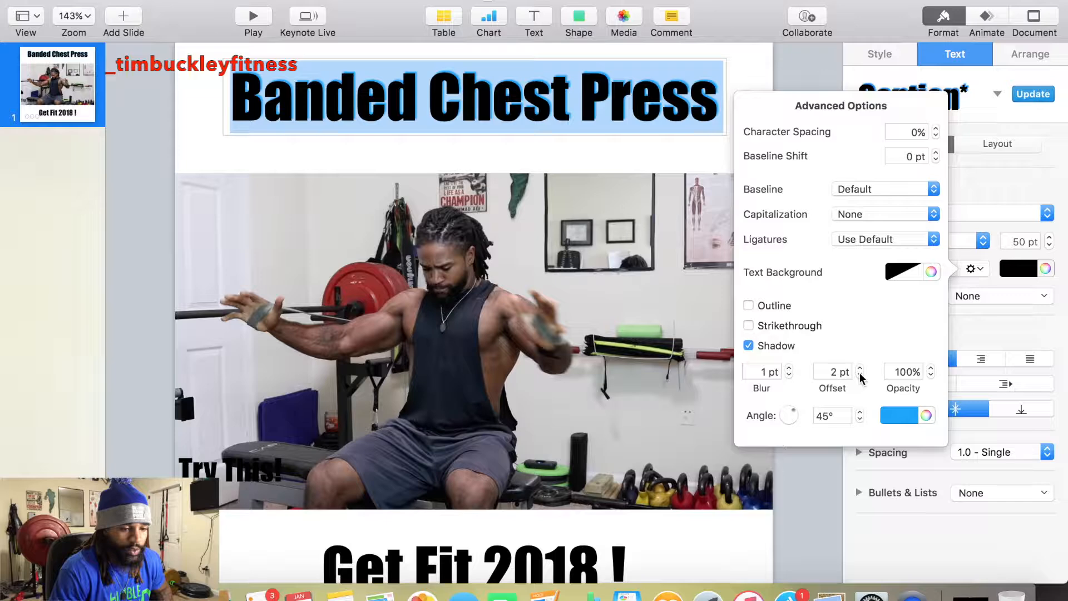
left_click(911, 273)
left_click(763, 237)
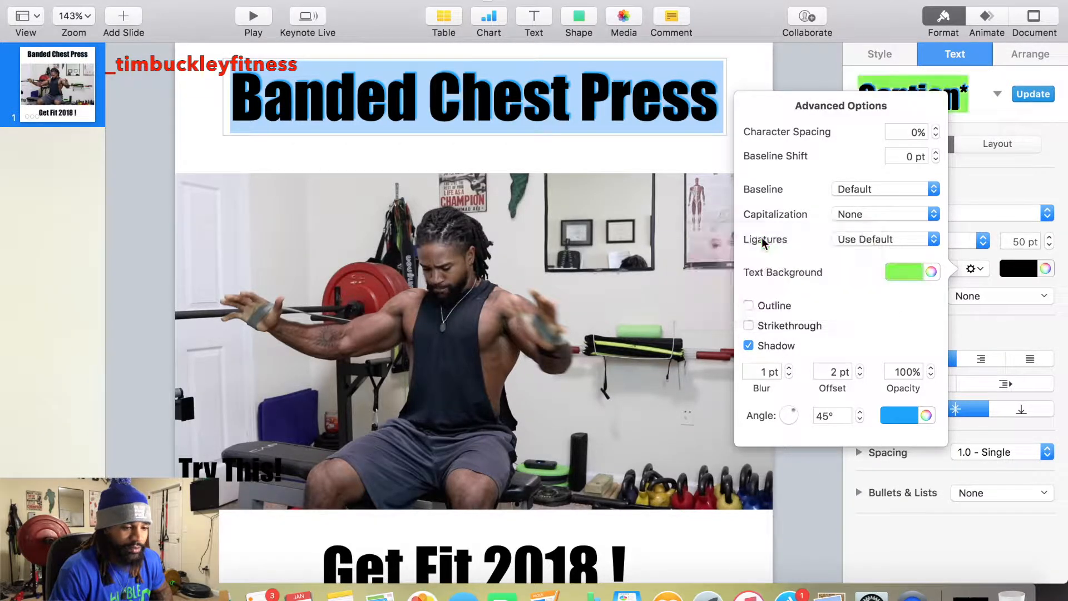
left_click(800, 480)
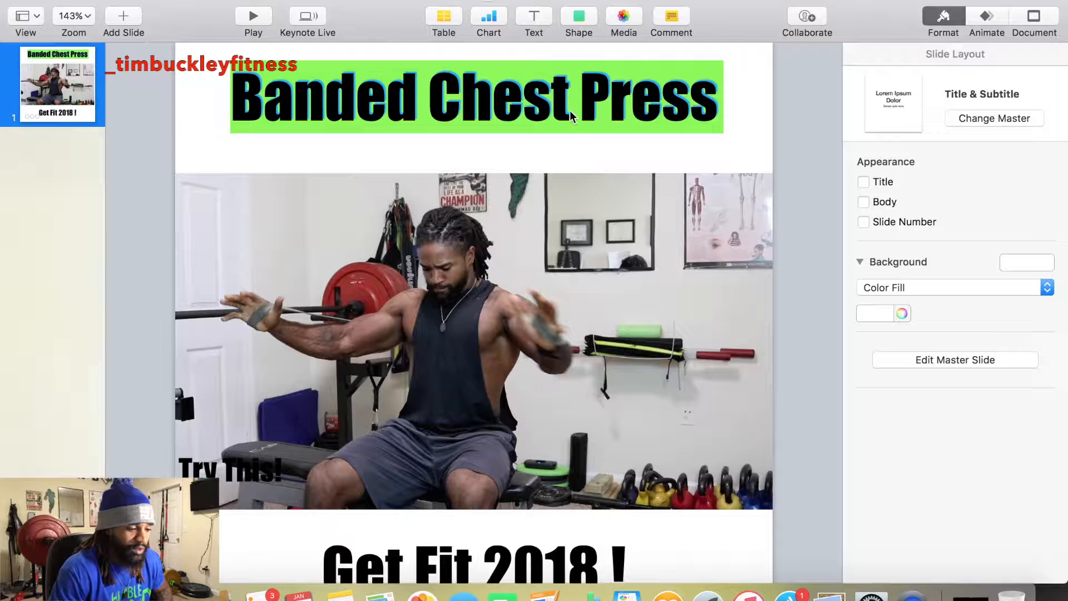
- Add a bright blue text shadow to the entire "Get Fit 2018 !" caption
scroll(569, 110, "down", 1)
scroll(515, 547, "down", 2)
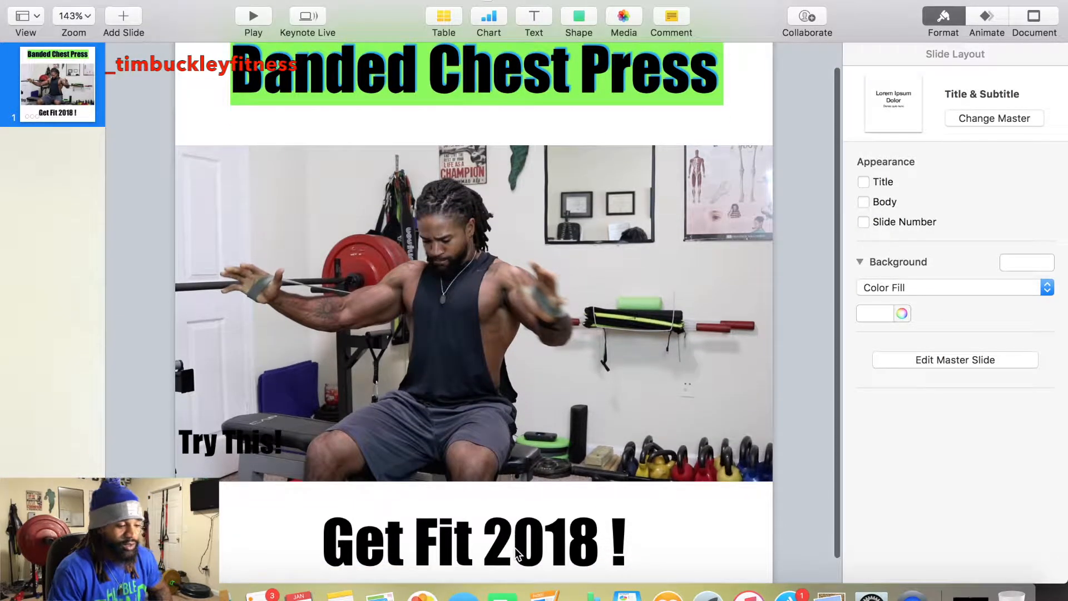
left_click(515, 547)
double_click(515, 548)
scroll(489, 540, "down", 1)
double_click(469, 536)
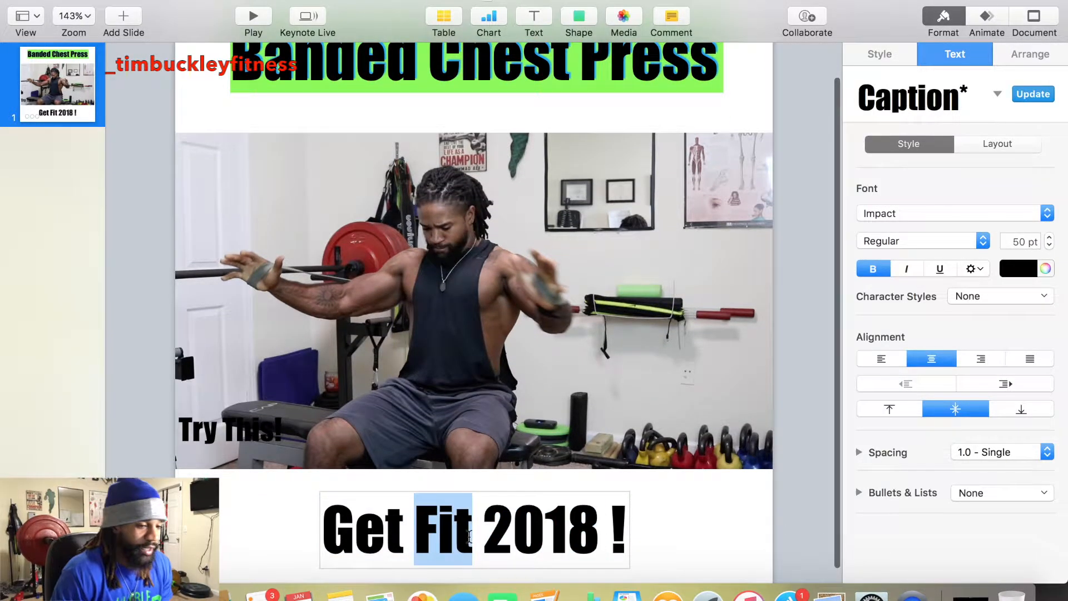
triple_click(469, 535)
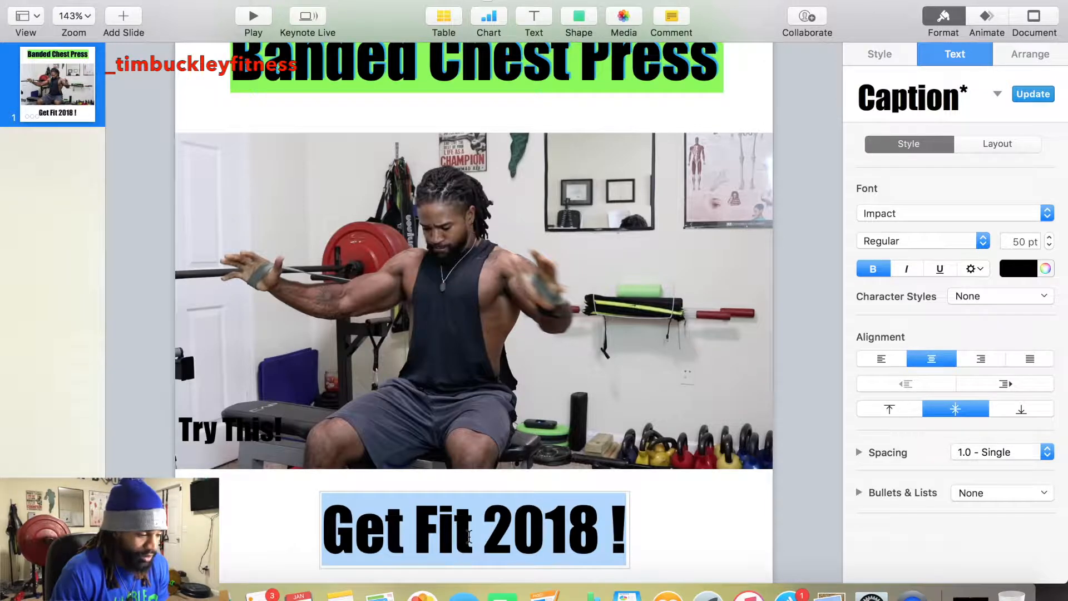
scroll(504, 399, "down", 2)
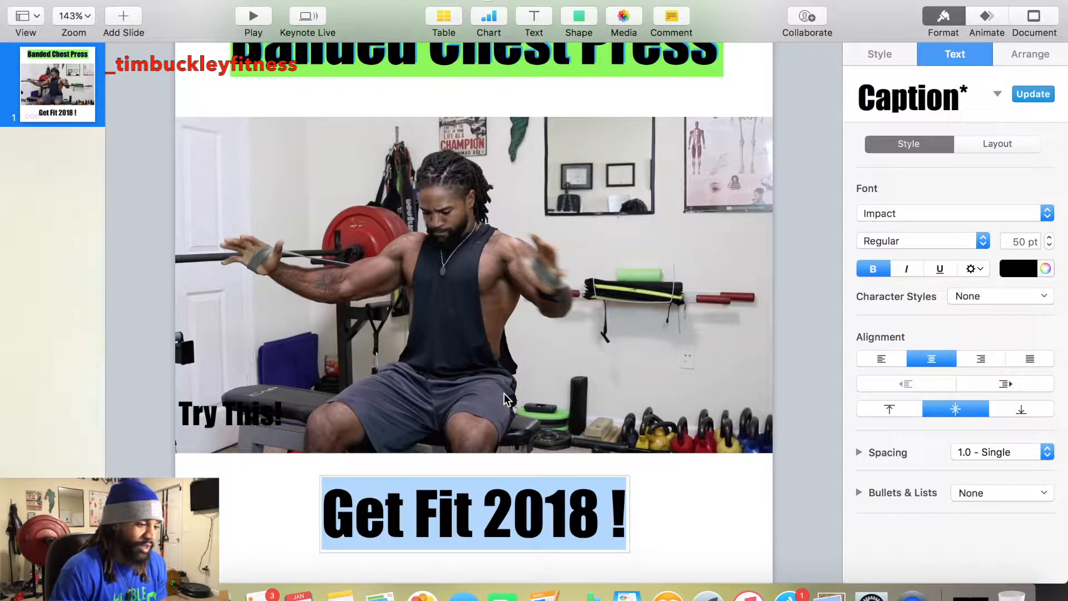
scroll(504, 398, "up", 1)
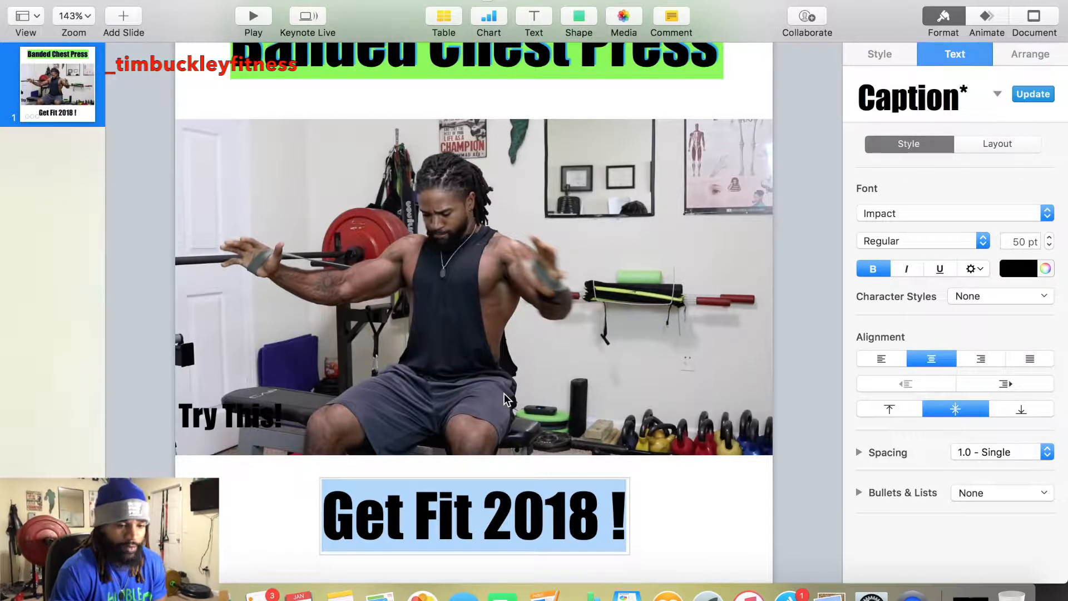
left_click(974, 269)
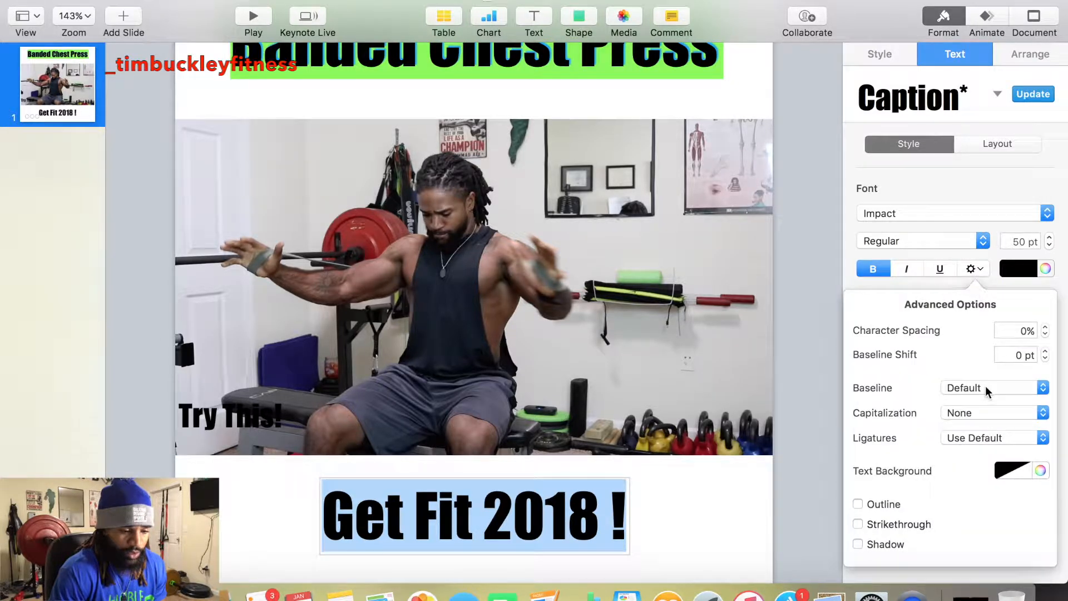
left_click(859, 544)
left_click(896, 416)
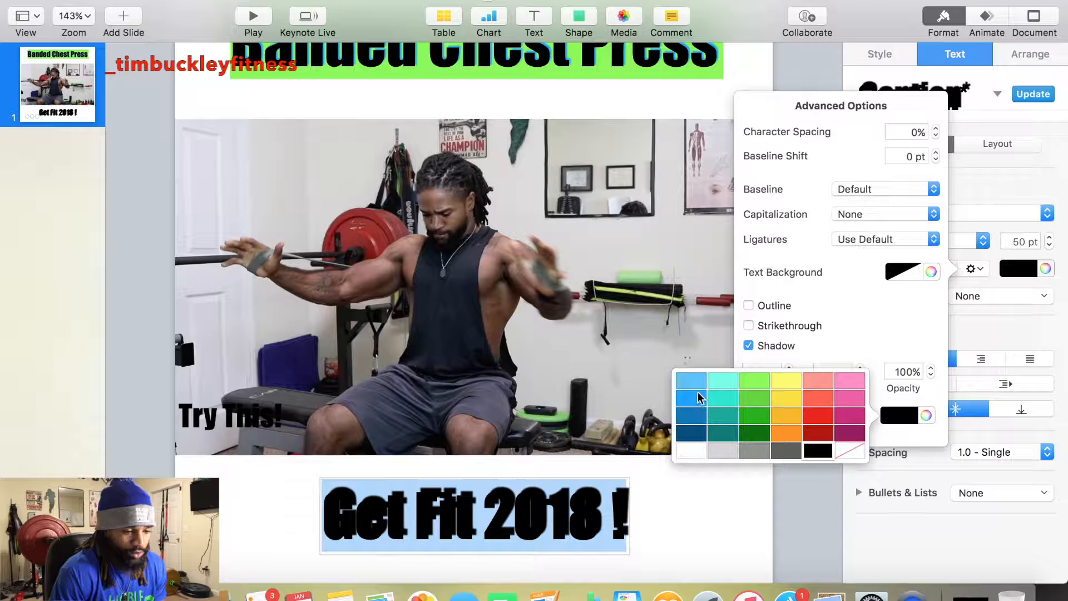
left_click(696, 398)
- Set the "Get Fit 2018 !" shadow offset to 2 pt and its text background to light green
left_click(860, 375)
left_click(859, 375)
left_click(859, 375)
left_click(913, 272)
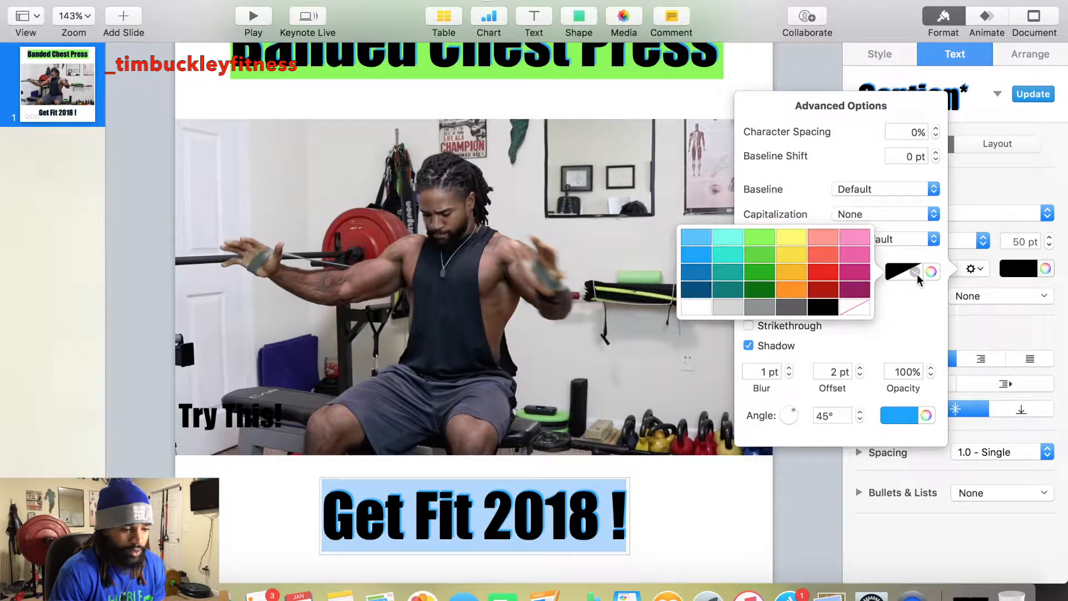
left_click(762, 244)
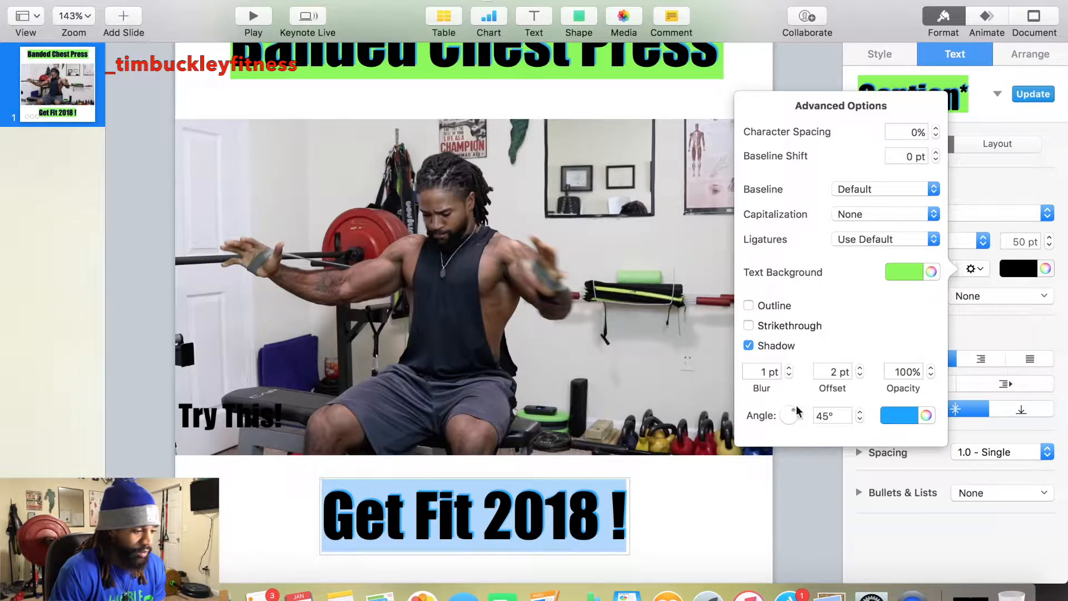
- Give the "Try This!" text on the video a red text background
triple_click(239, 415)
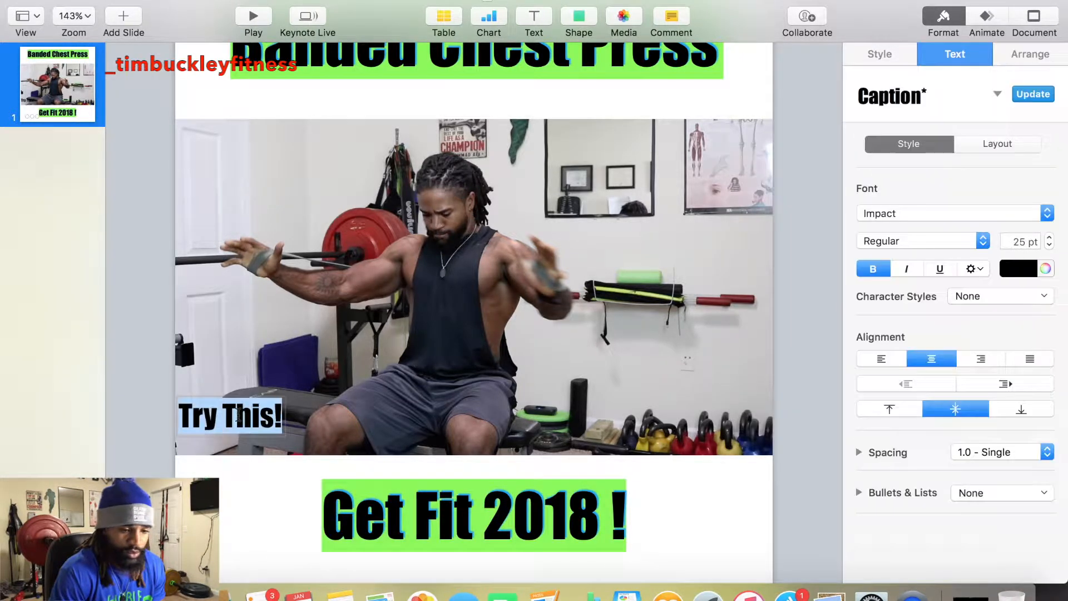
left_click(979, 270)
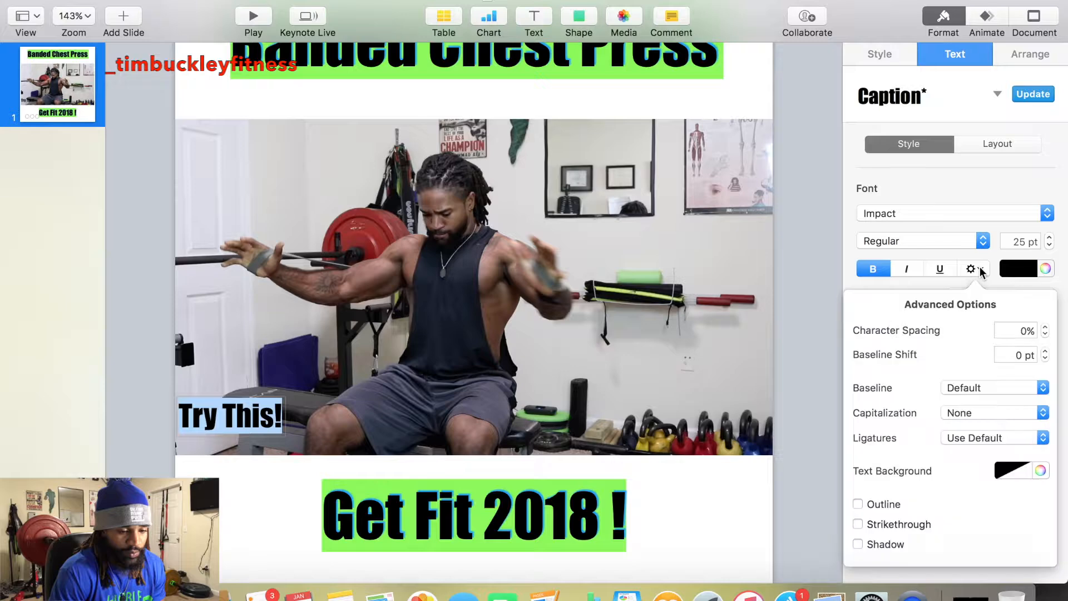
left_click(1027, 473)
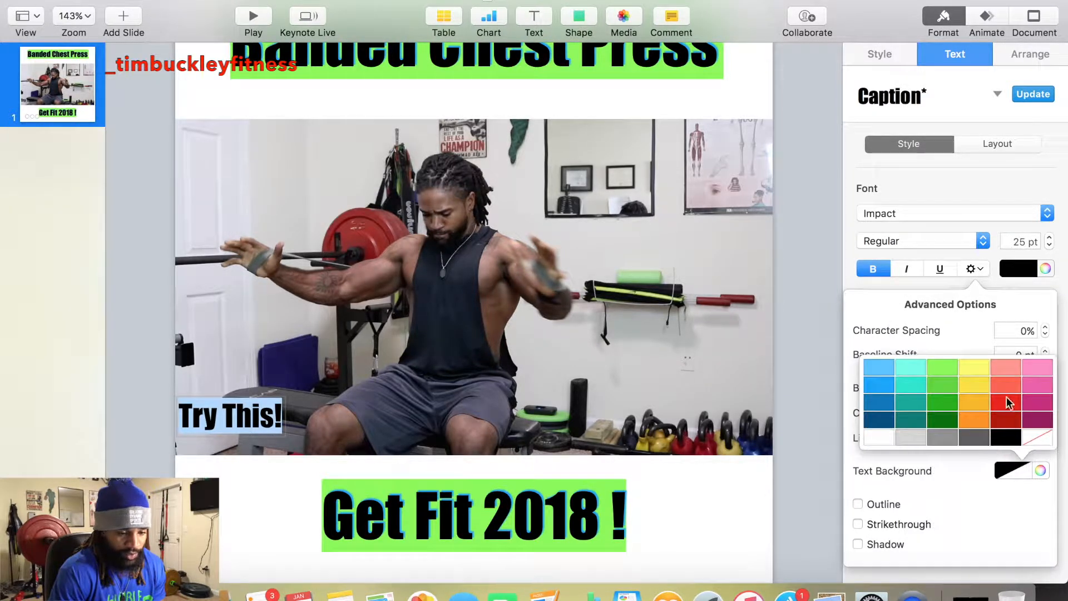
left_click(1015, 405)
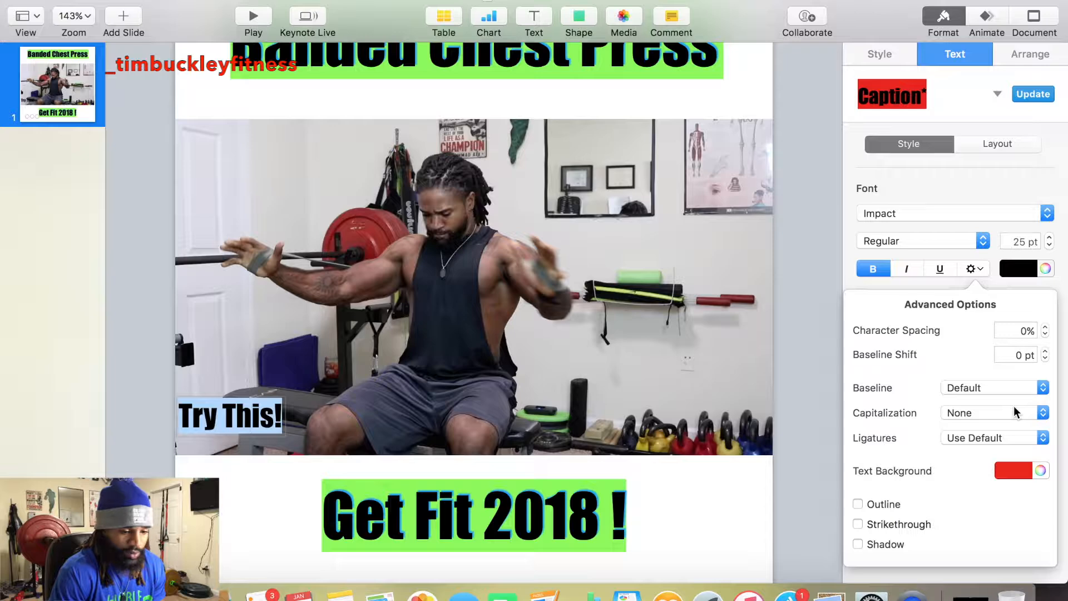
- Add a text shadow to "Try This!" with an offset of 2 pt
left_click(858, 544)
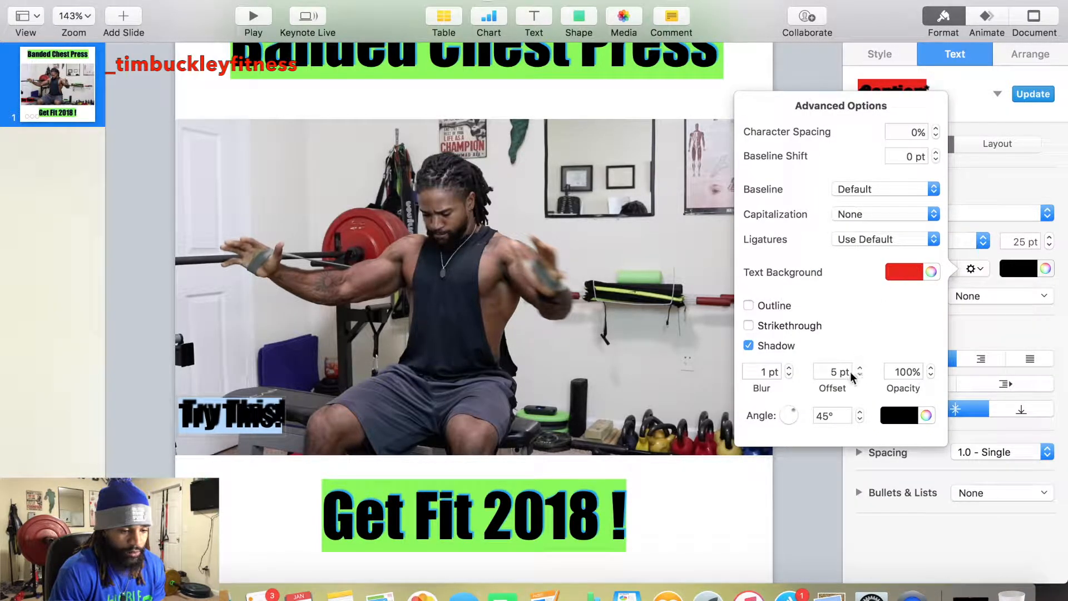
left_click(858, 374)
left_click(858, 374)
left_click(857, 374)
left_click(857, 374)
left_click(859, 375)
left_click(859, 375)
left_click(860, 375)
left_click(859, 376)
left_click(860, 375)
left_click(860, 375)
left_click(859, 375)
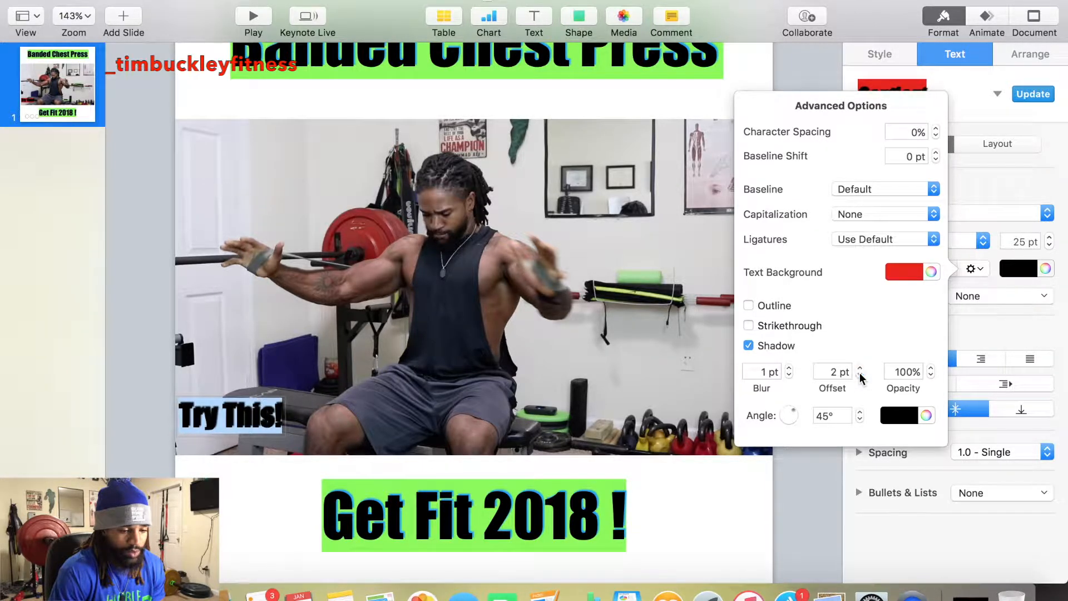
- Change the "Try This!" shadow color to gray and select its text box
left_click(909, 417)
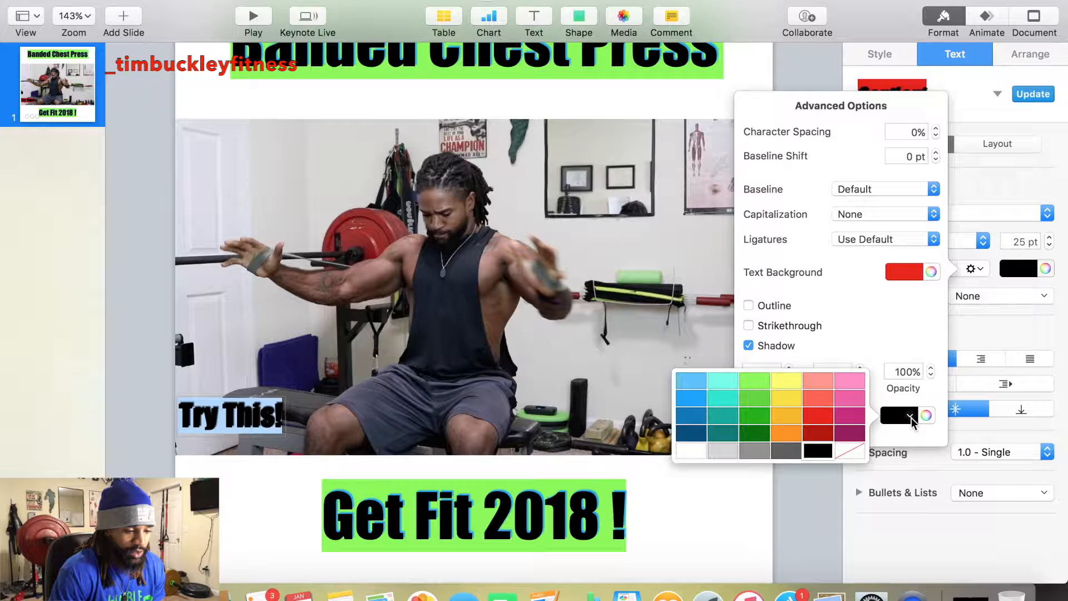
left_click(755, 449)
left_click(319, 368)
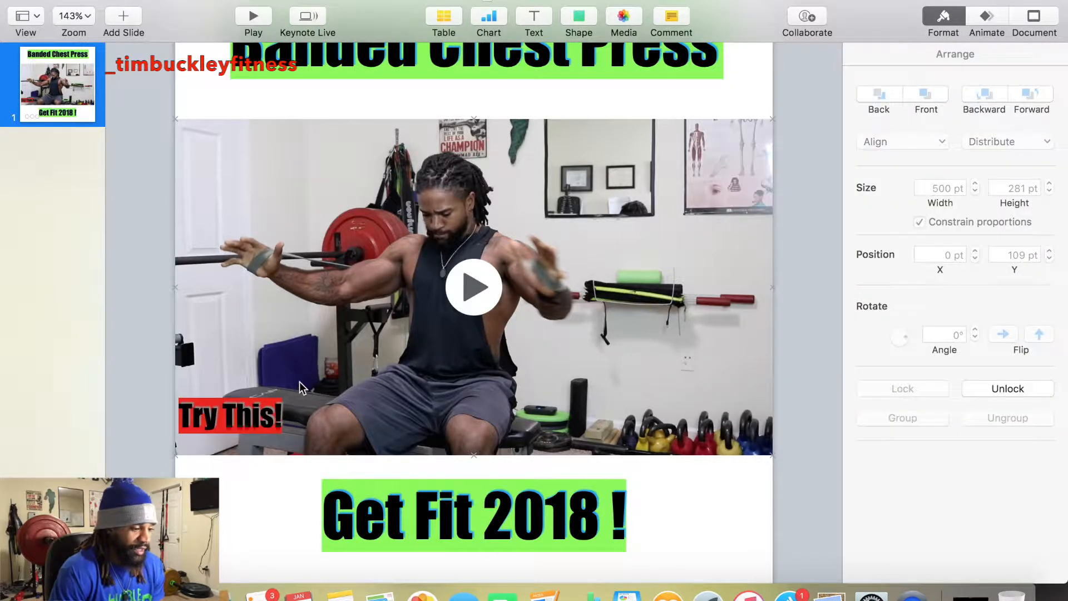
left_click(263, 414)
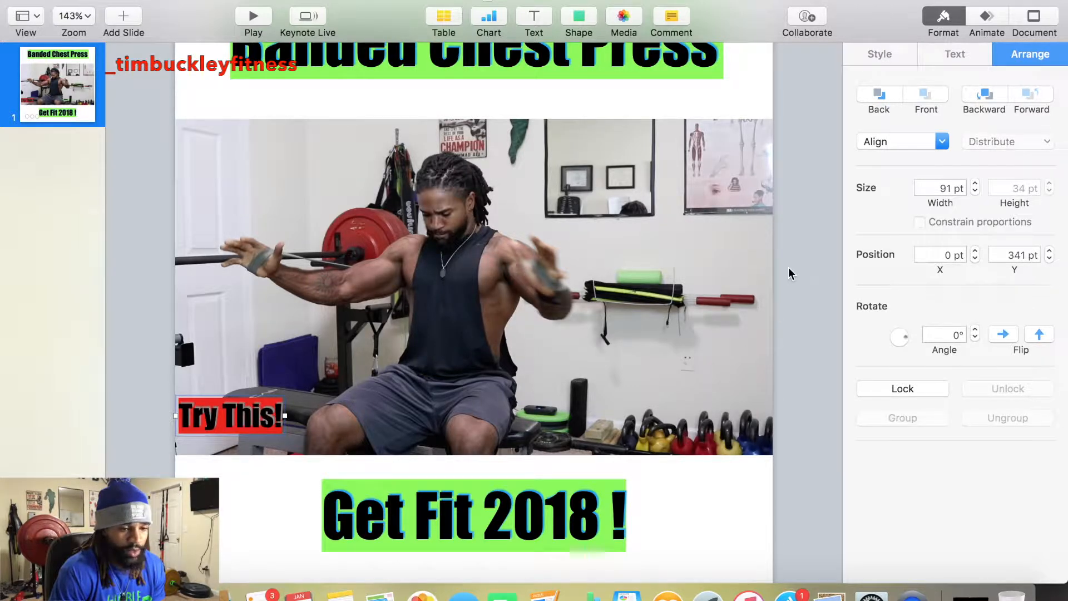
- Rotate the "Try This!" text box to an angle of about 26.3°
left_click(964, 55)
left_click(902, 55)
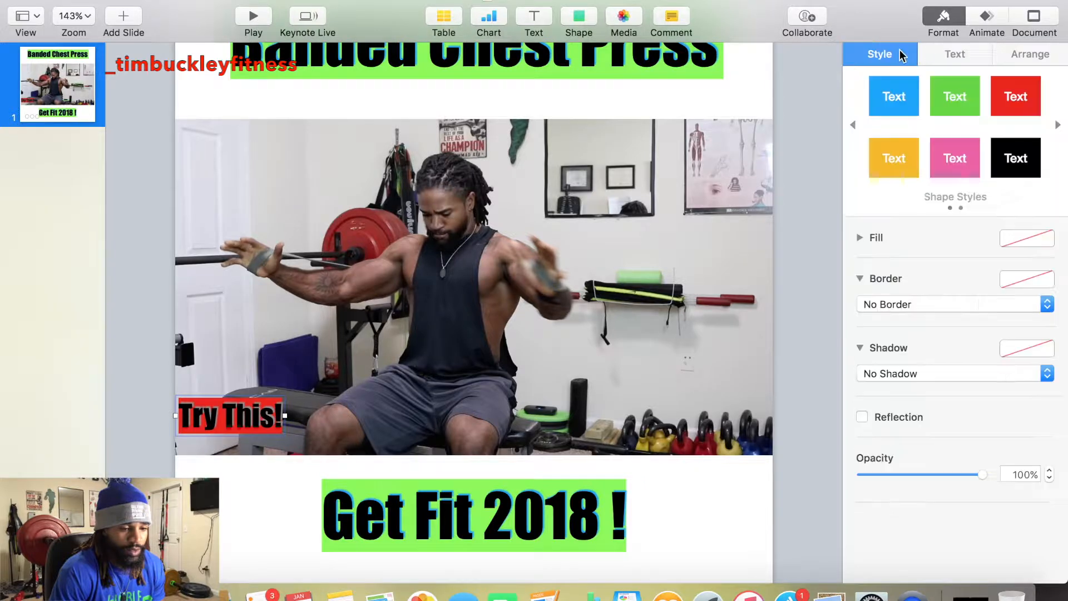
left_click(1033, 51)
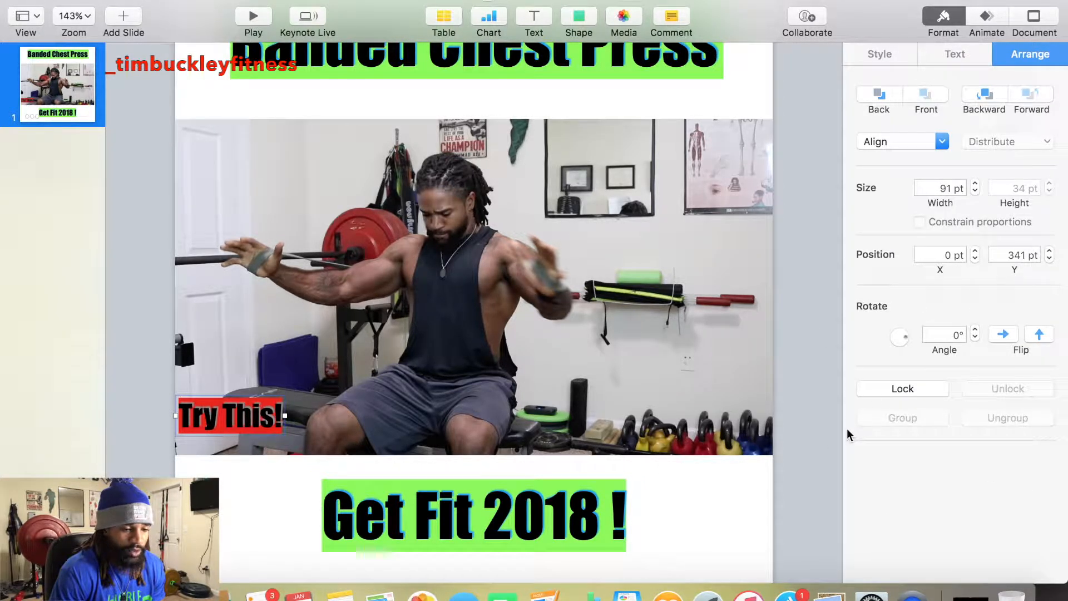
left_click_drag(906, 340, 906, 339)
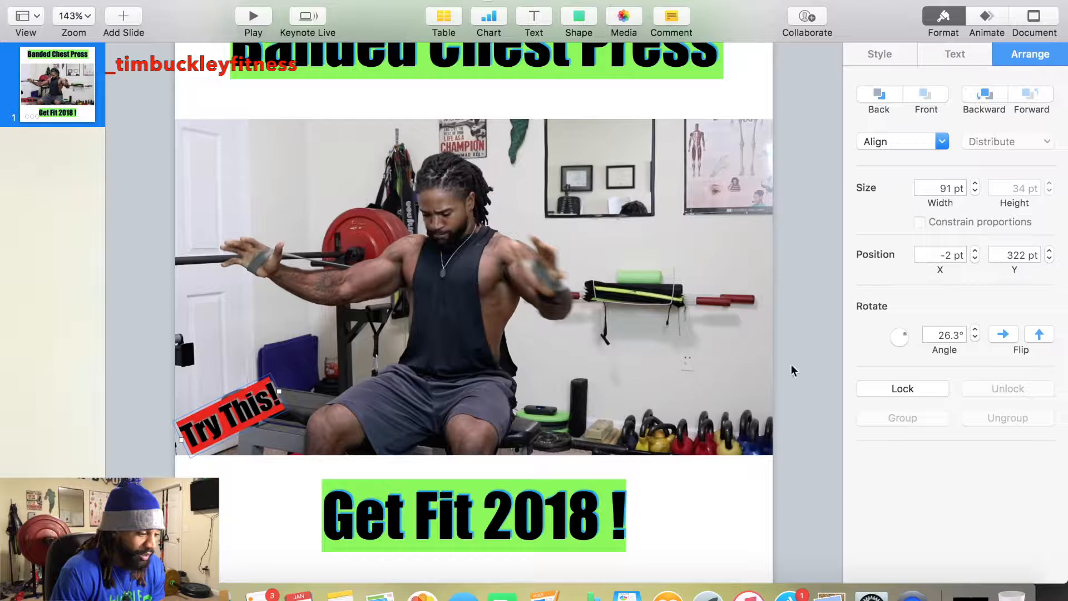
- Move the tilted "Try This!" text into the video's lower-left corner, at about X -3 pt and Y 323 pt
left_click(231, 492)
mouse_move(233, 422)
left_mouse_down()
mouse_move(255, 406)
mouse_move(242, 404)
left_mouse_up()
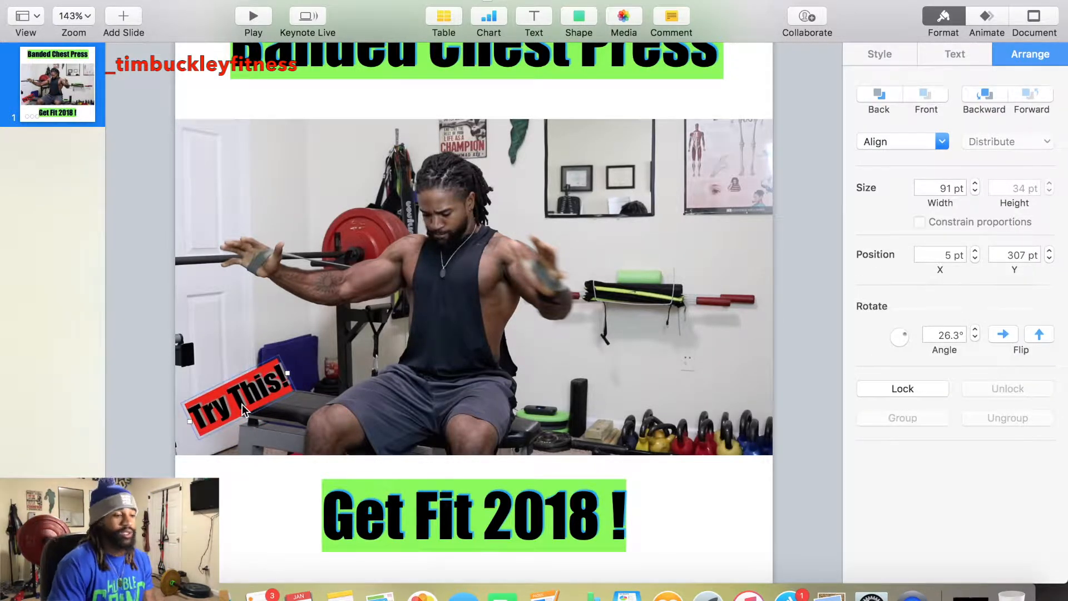
left_click(242, 404)
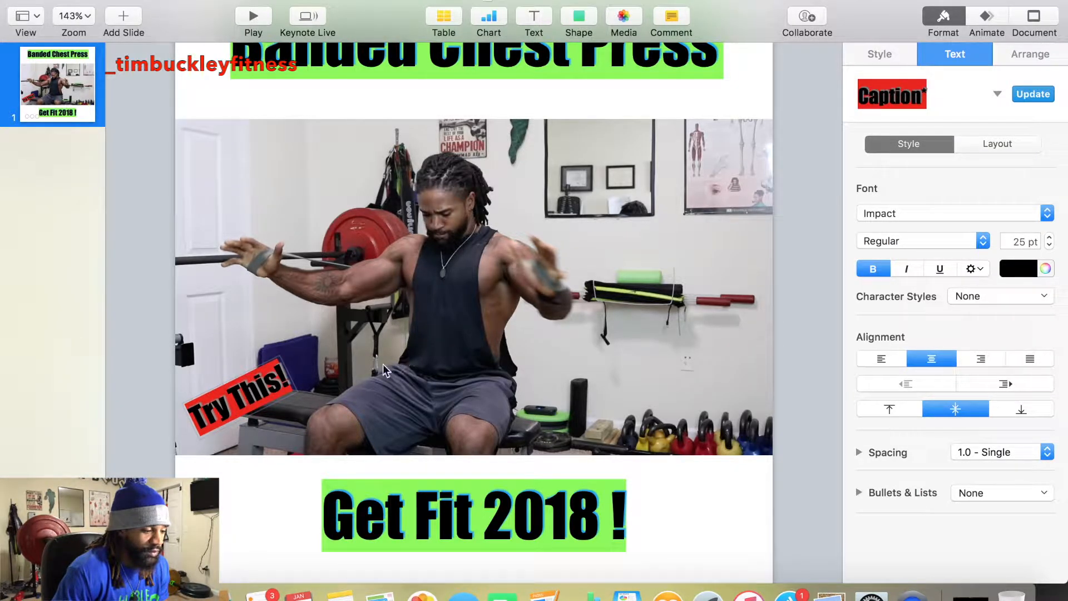
left_click(251, 409)
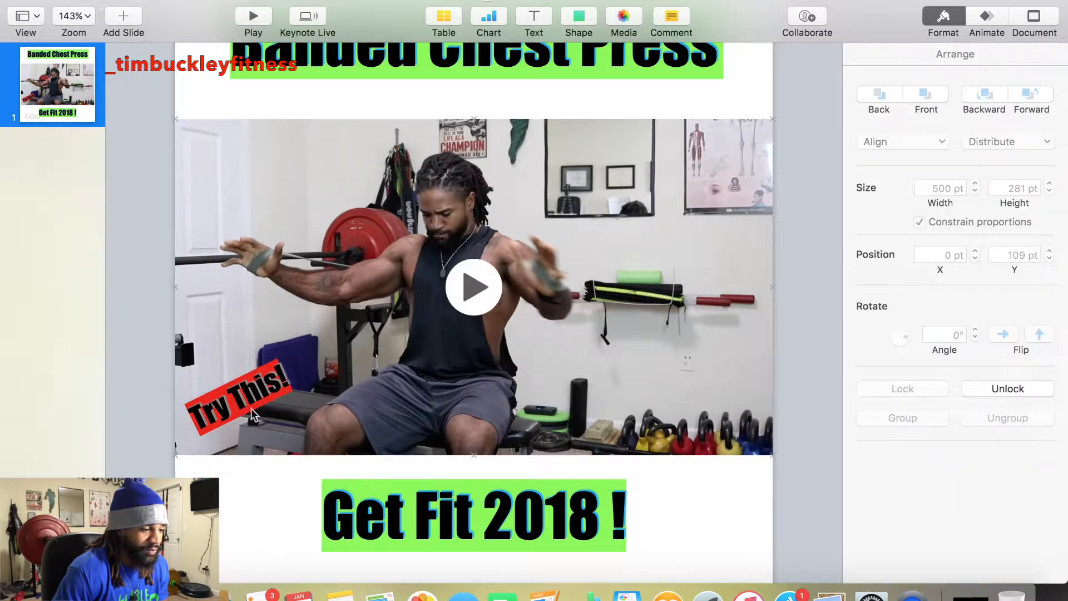
mouse_move(252, 408)
left_mouse_down()
mouse_move(220, 141)
mouse_move(658, 165)
mouse_move(754, 202)
mouse_move(729, 130)
mouse_move(159, 162)
mouse_move(193, 163)
mouse_move(218, 140)
mouse_move(312, 178)
mouse_move(278, 378)
mouse_move(233, 417)
left_mouse_up()
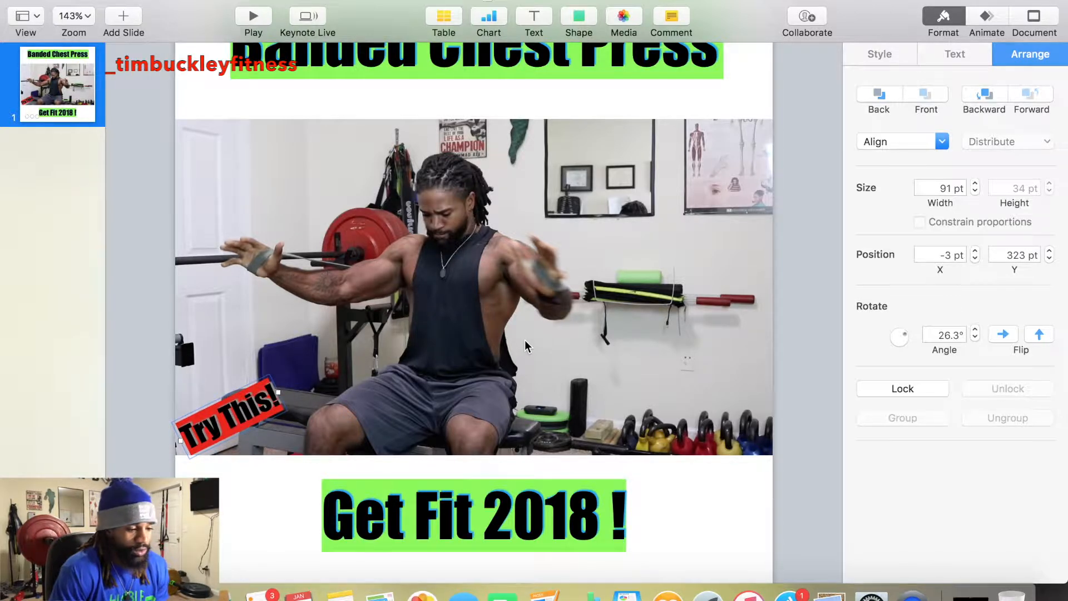
- Add a Drop build-in effect to the "Banded Chest Press" title
scroll(723, 325, "up", 1)
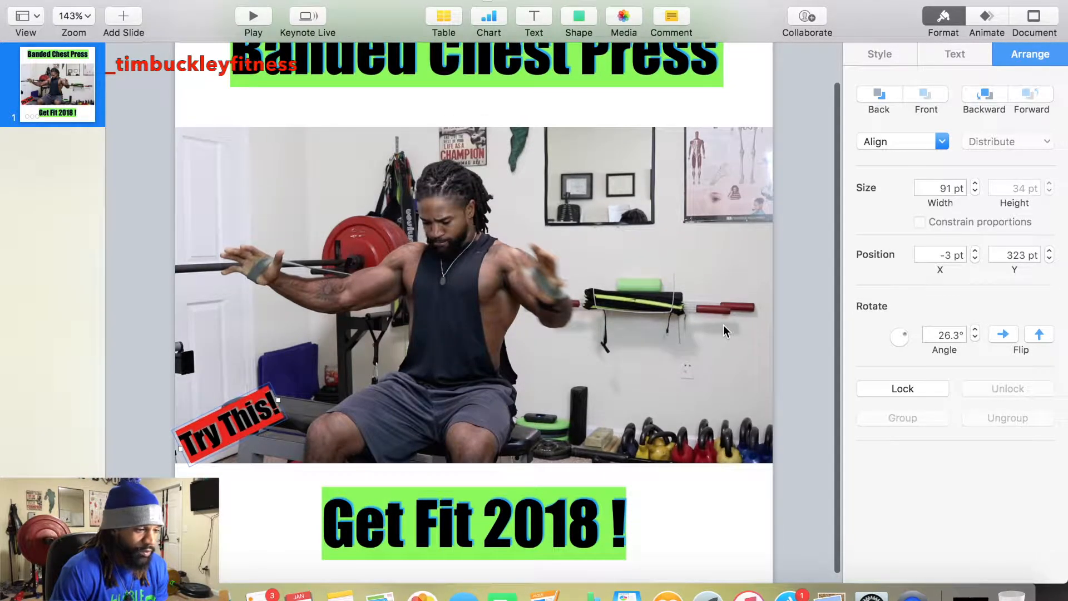
scroll(565, 192, "up", 3)
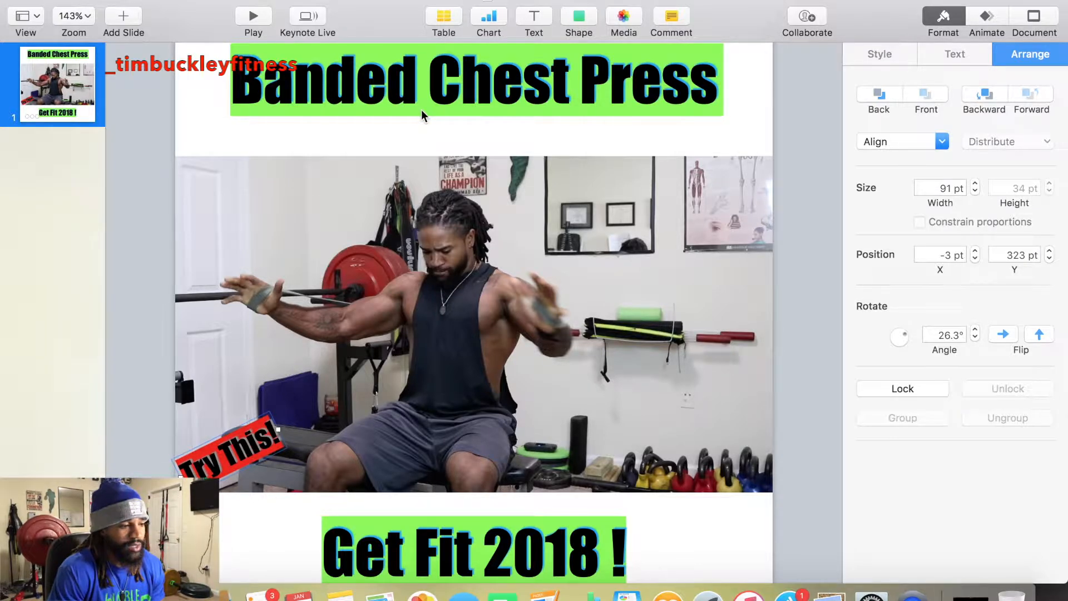
scroll(457, 149, "up", 1)
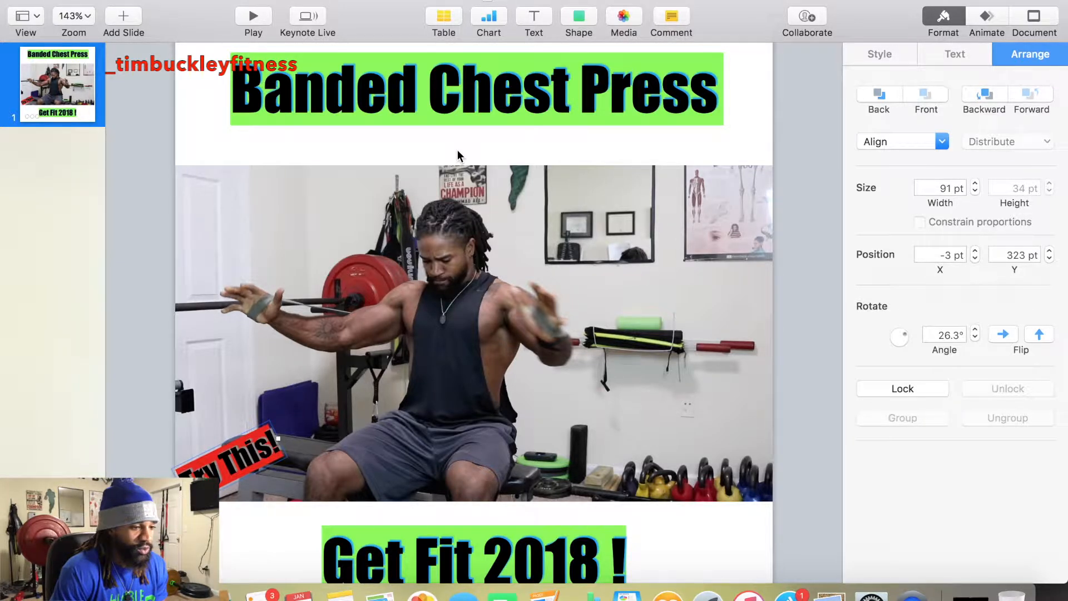
left_click(441, 93)
triple_click(442, 93)
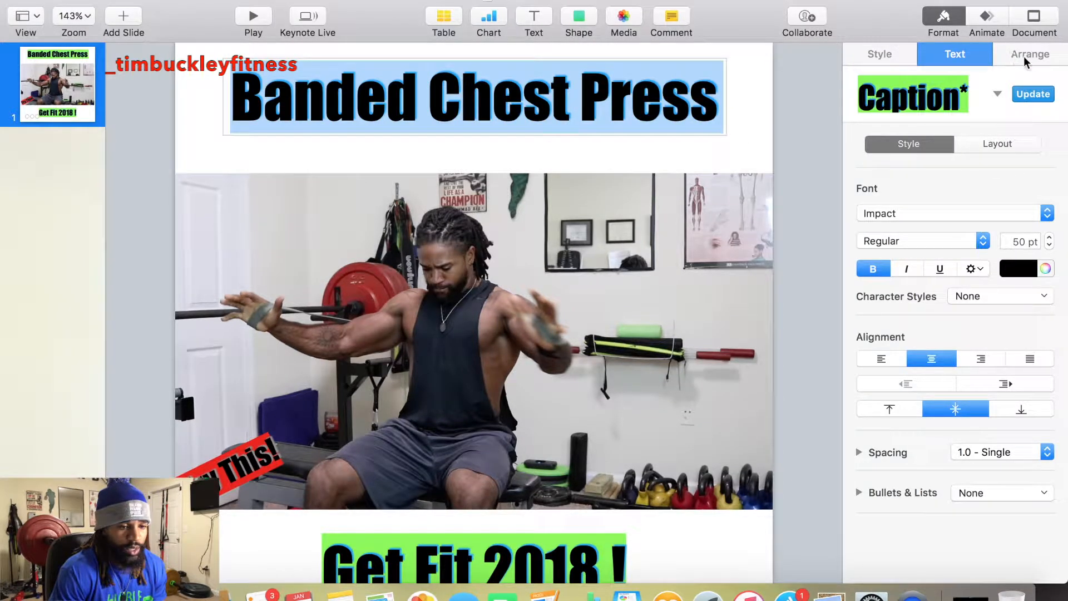
left_click(887, 52)
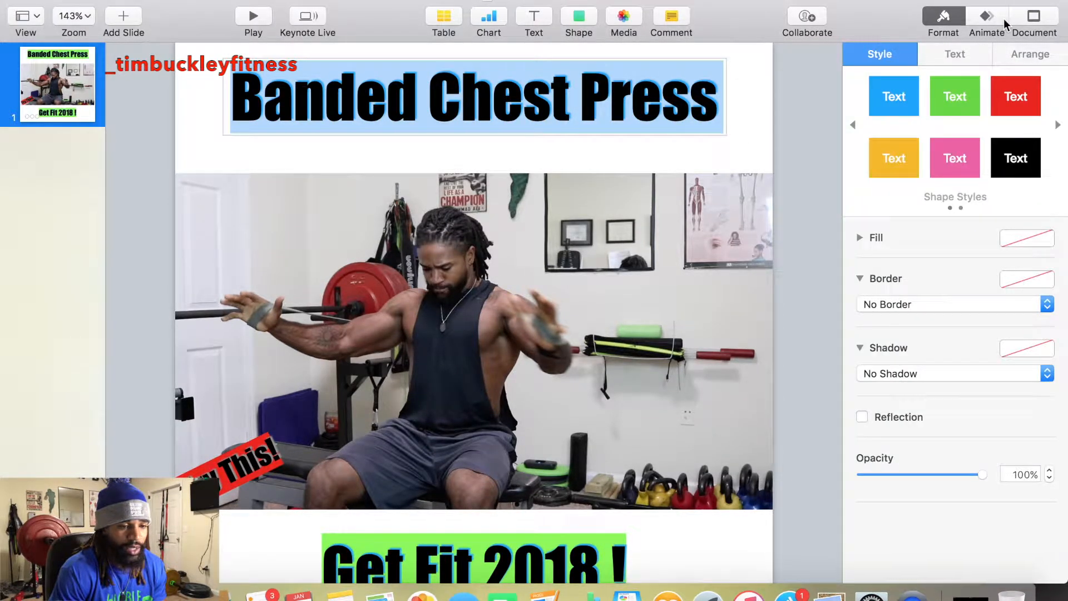
left_click(986, 19)
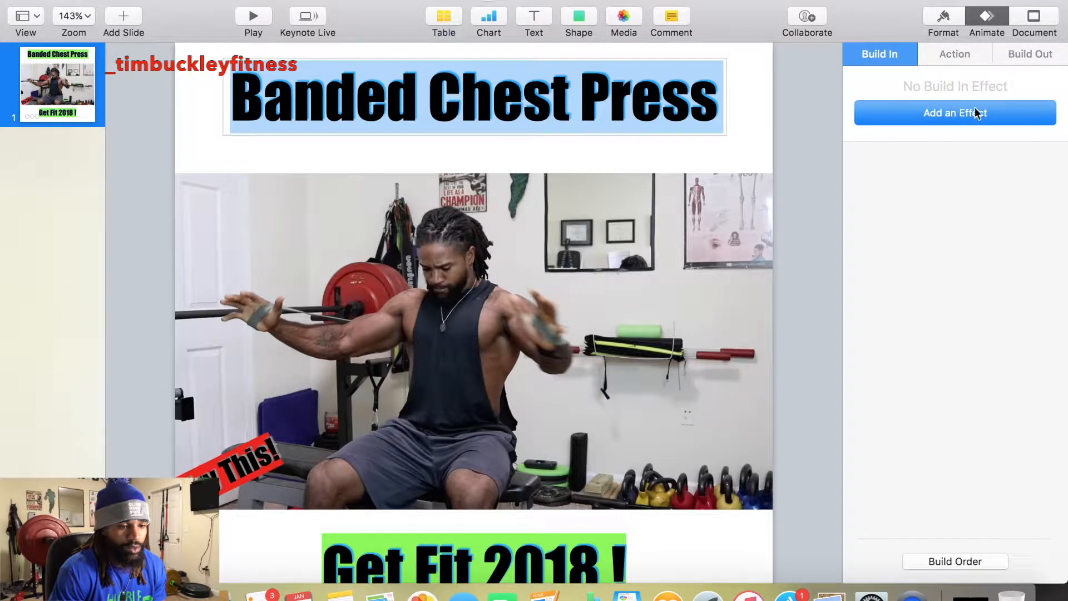
left_click(963, 55)
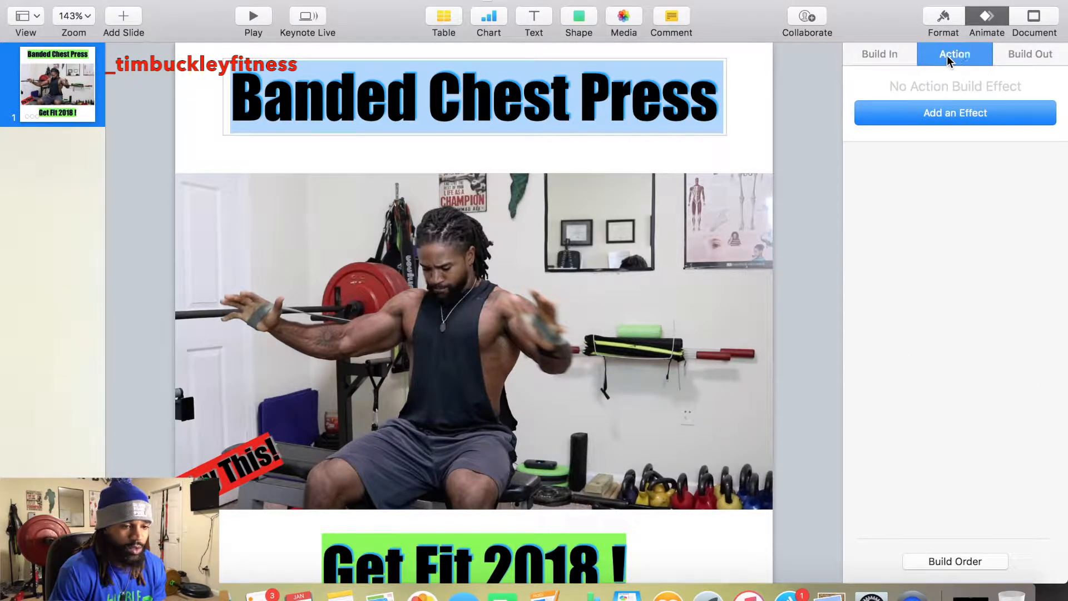
left_click(906, 58)
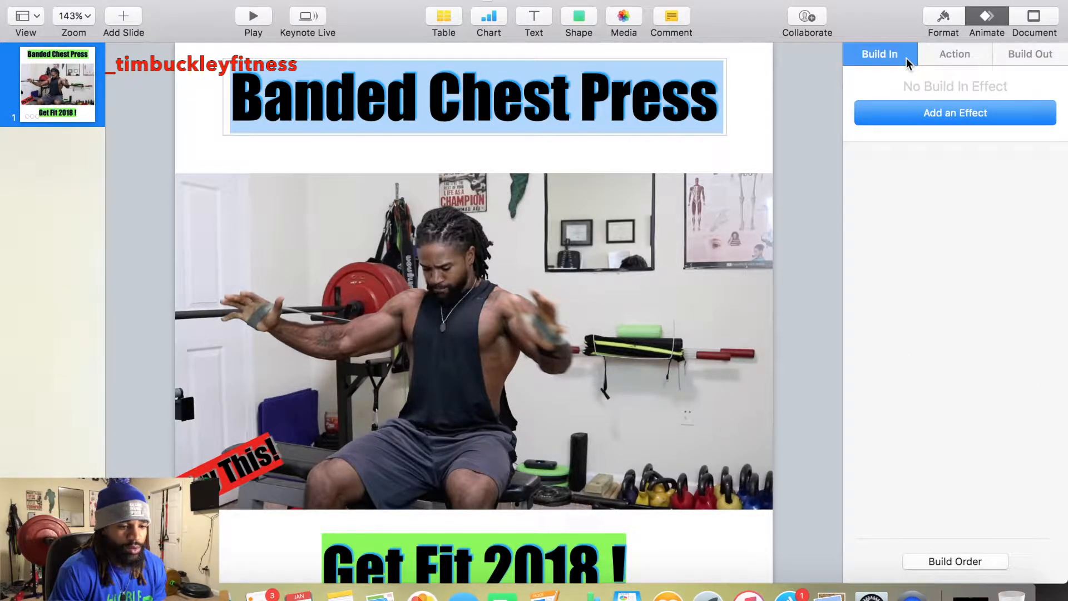
left_click(945, 111)
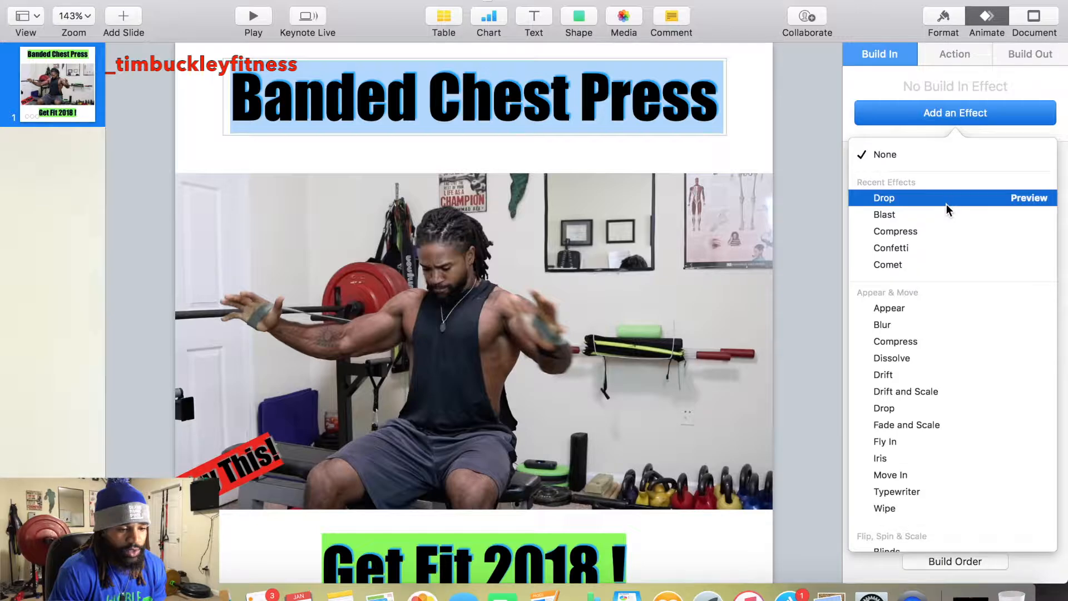
left_click(916, 200)
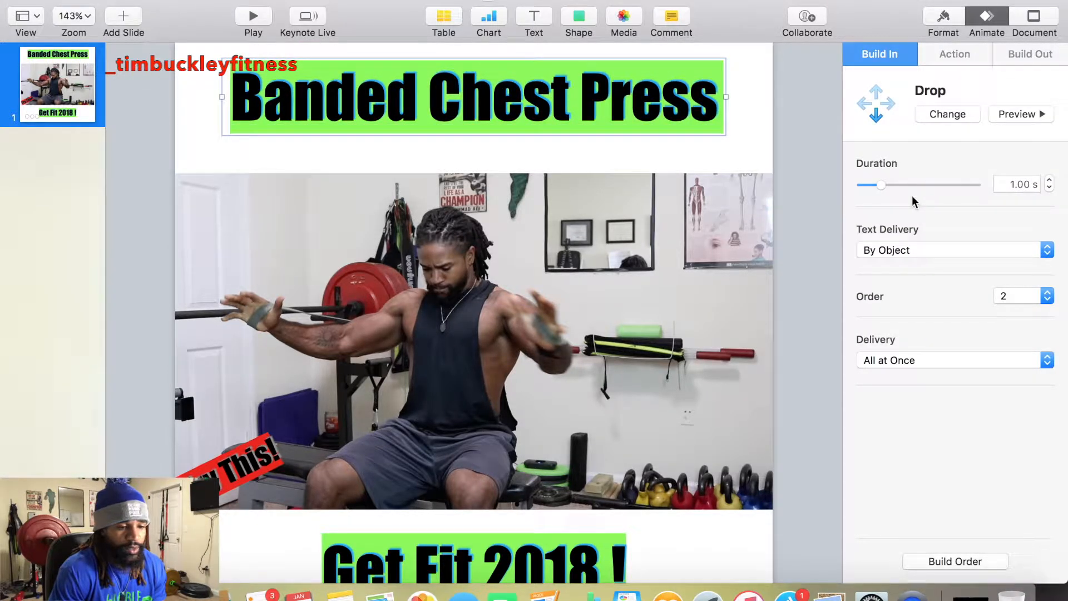
- Browse the build-in effects and change the "Banded Chest Press" title's effect to Appear
left_click(963, 115)
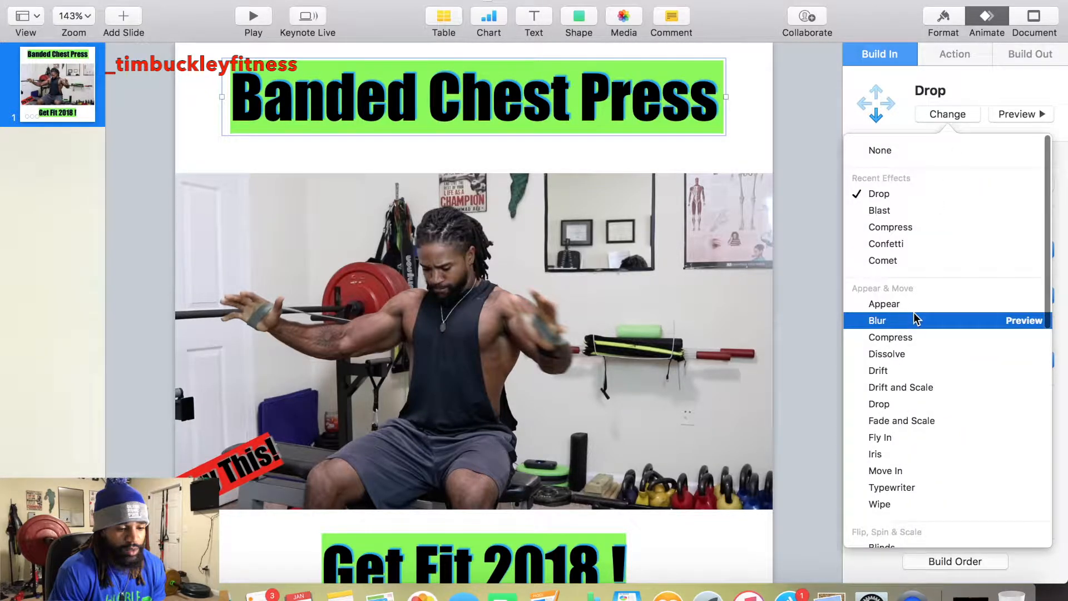
scroll(913, 338, "down", 10)
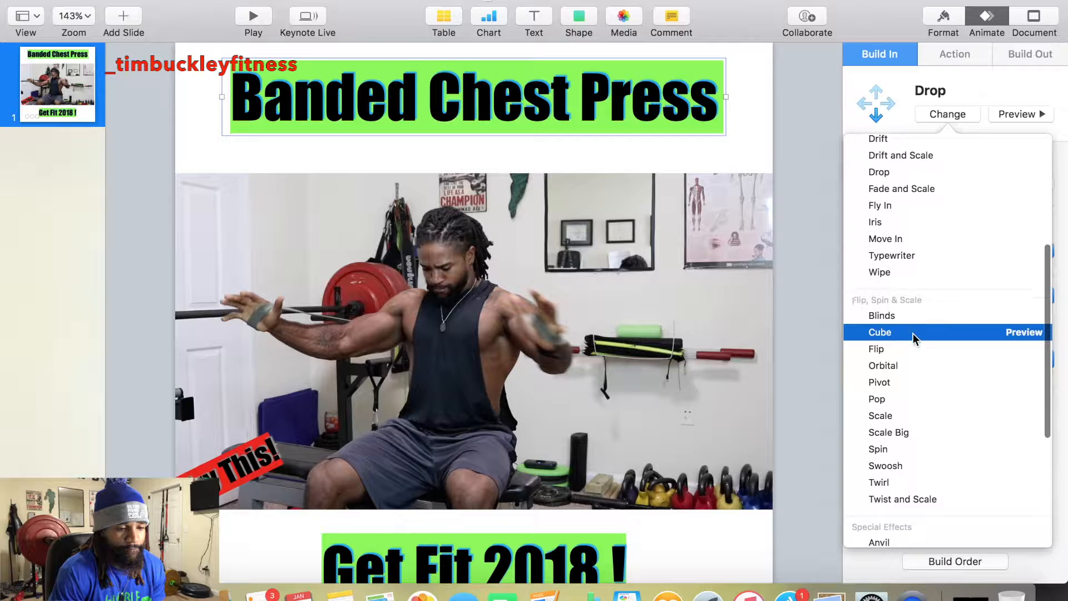
scroll(913, 338, "up", 10)
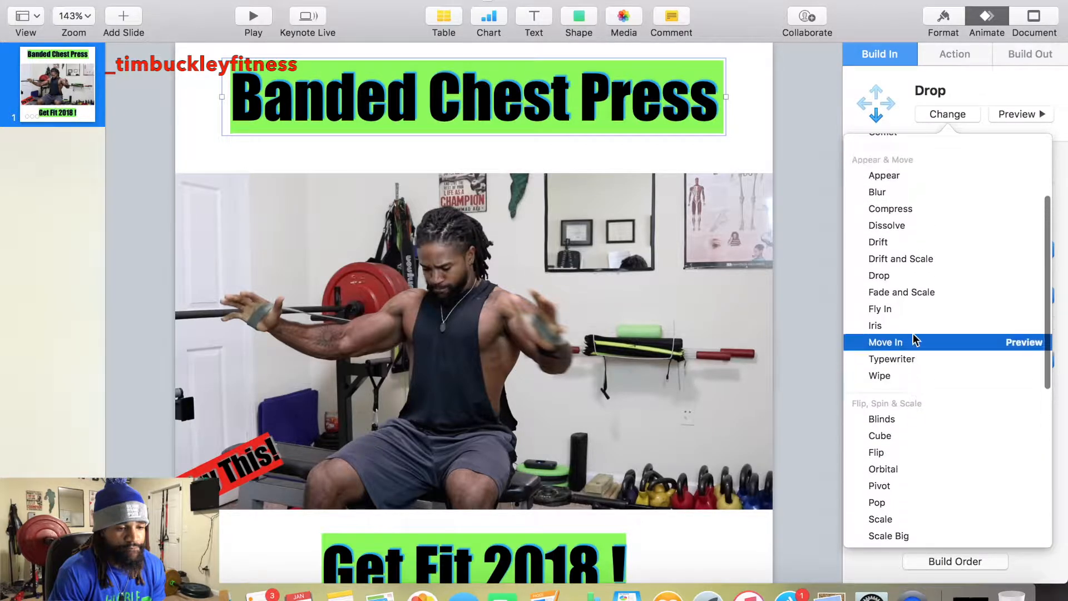
scroll(914, 338, "up", 5)
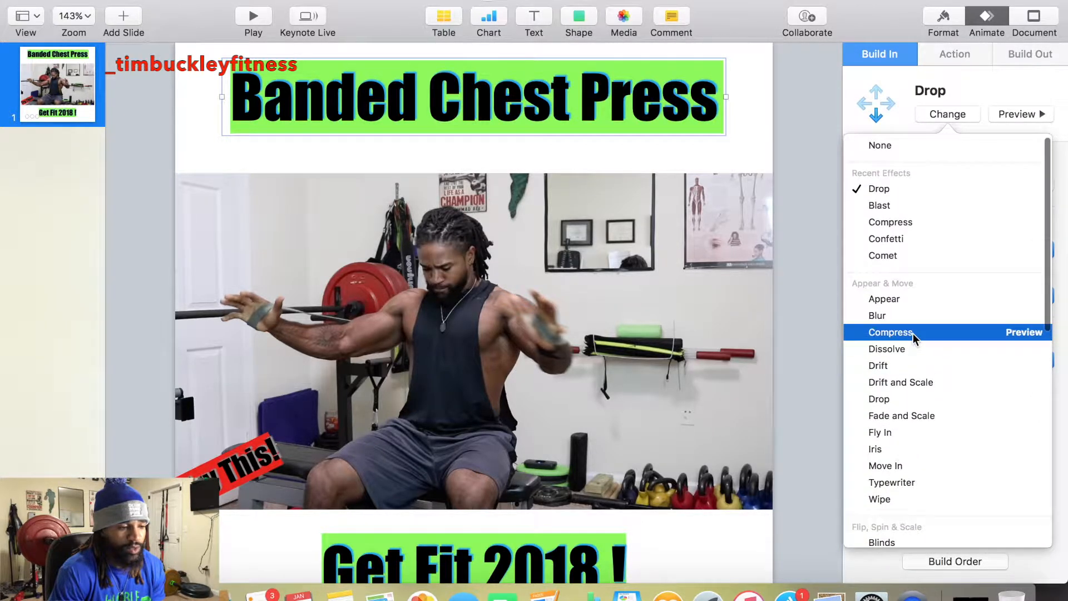
left_click(907, 305)
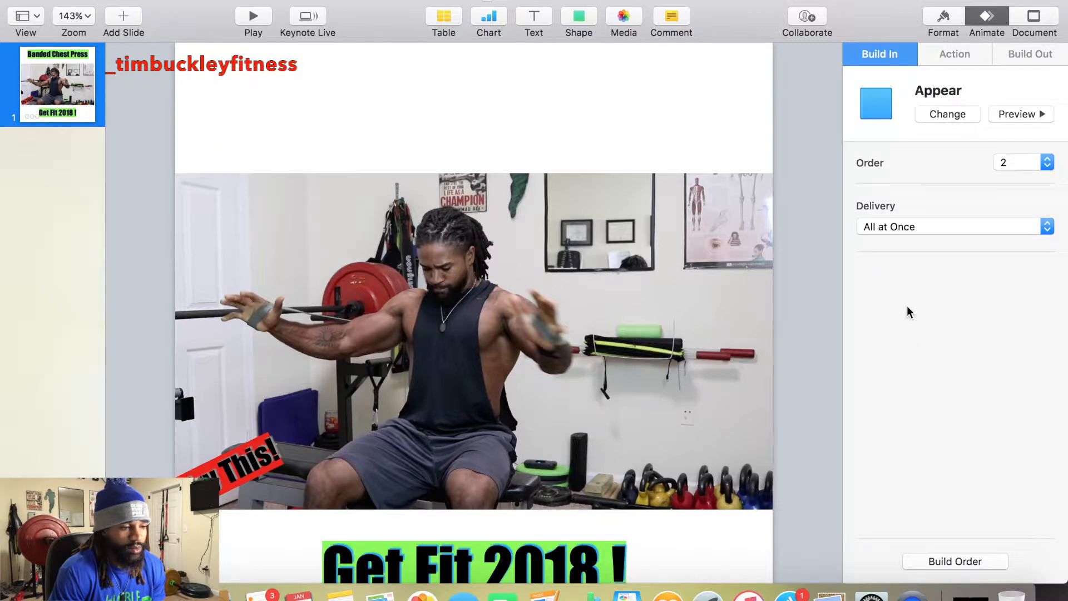
- Change the build-in effect of the "Banded Chest Press" title to Blast
left_click(957, 116)
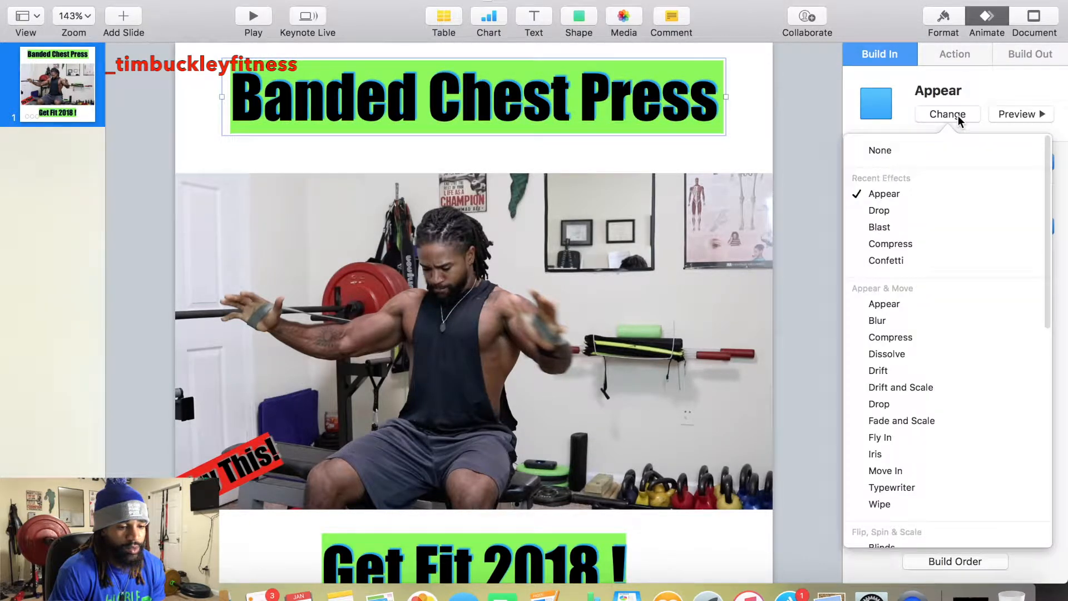
left_click(896, 227)
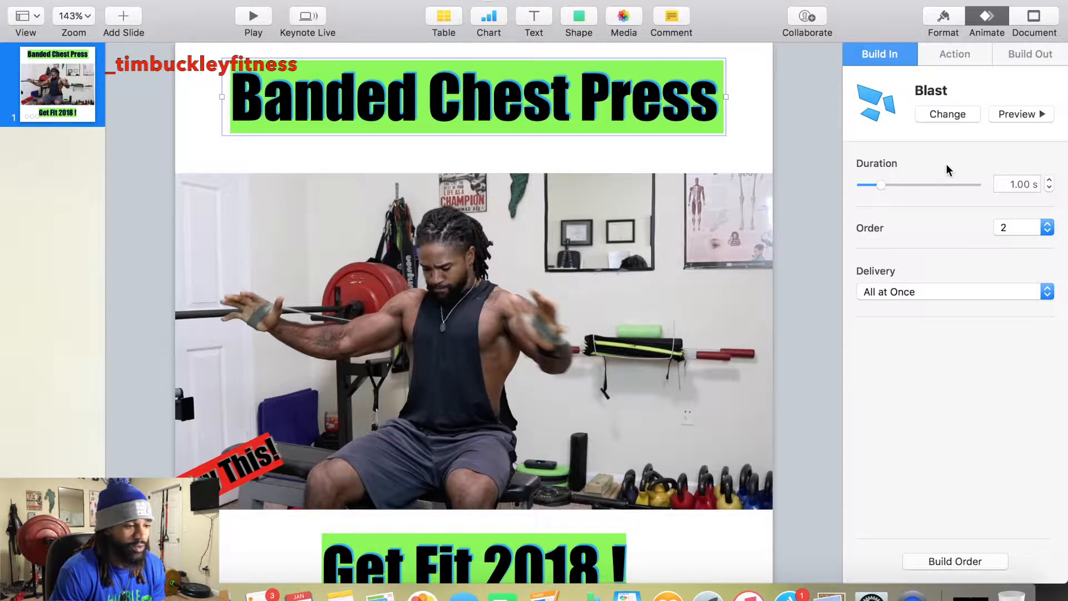
left_click(523, 101)
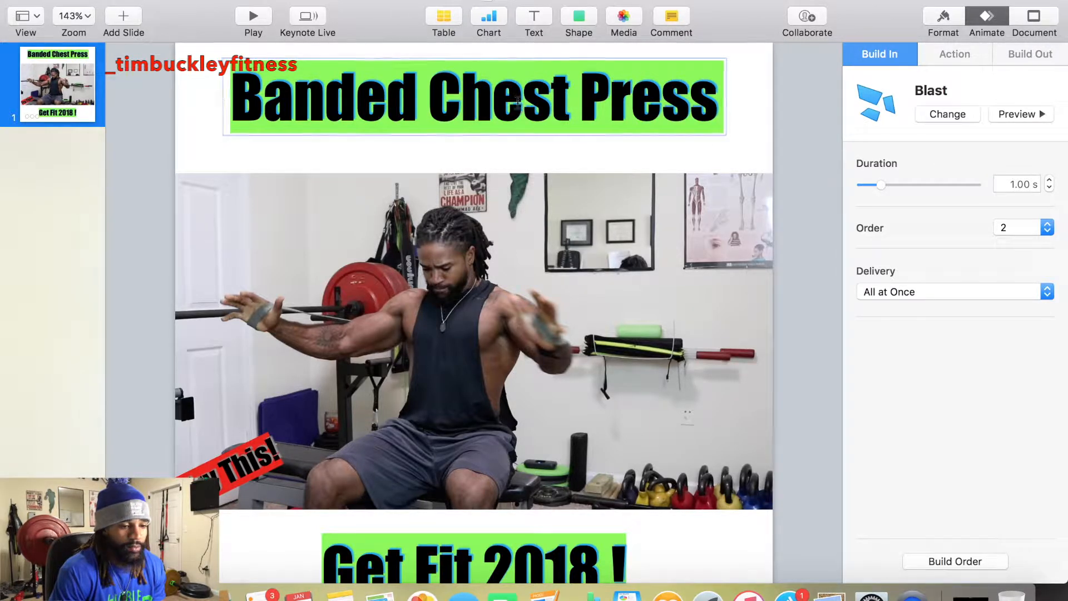
left_click(559, 216)
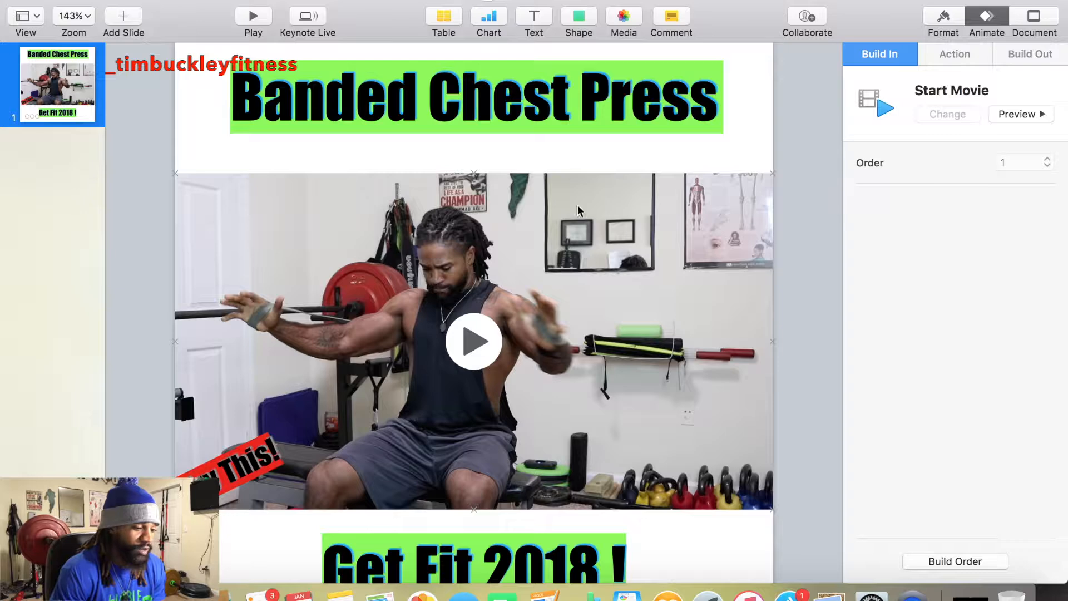
- Add a Confetti build-in effect to the "Get Fit 2018 !" caption
triple_click(482, 566)
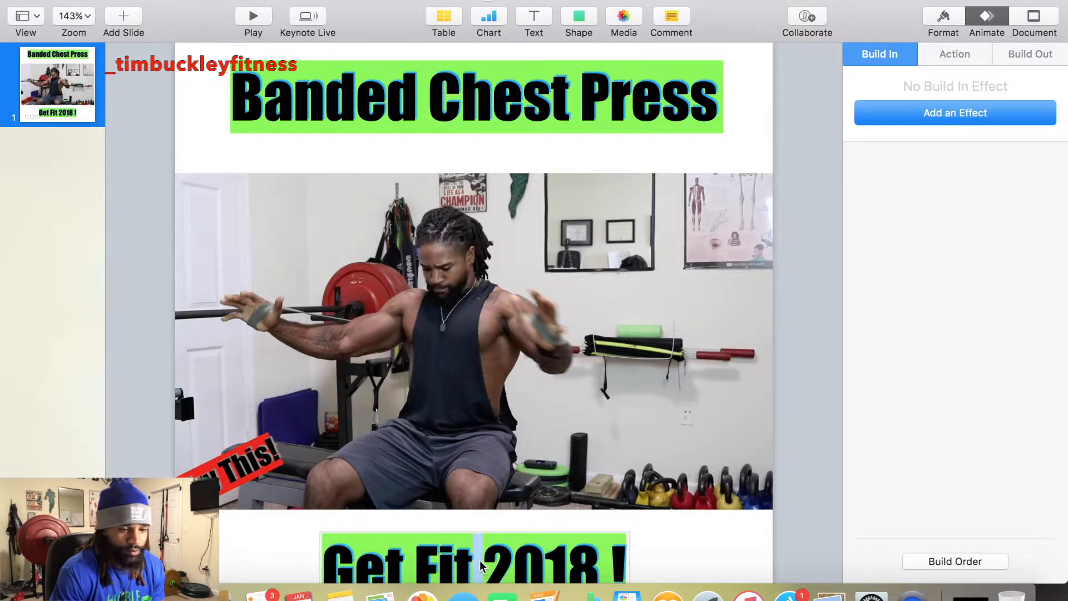
scroll(481, 566, "down", 2)
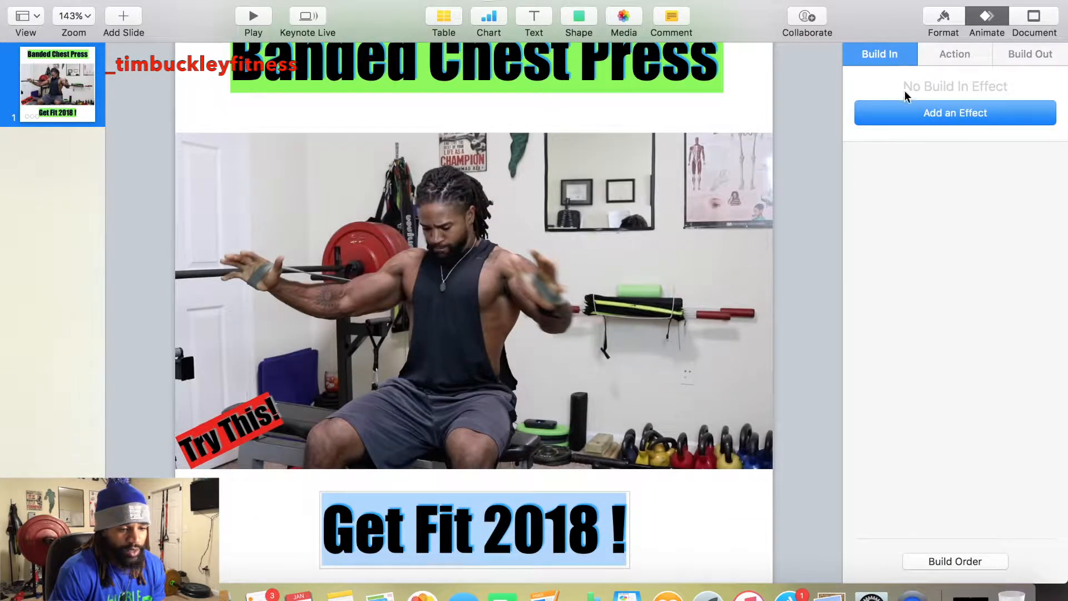
left_click(908, 112)
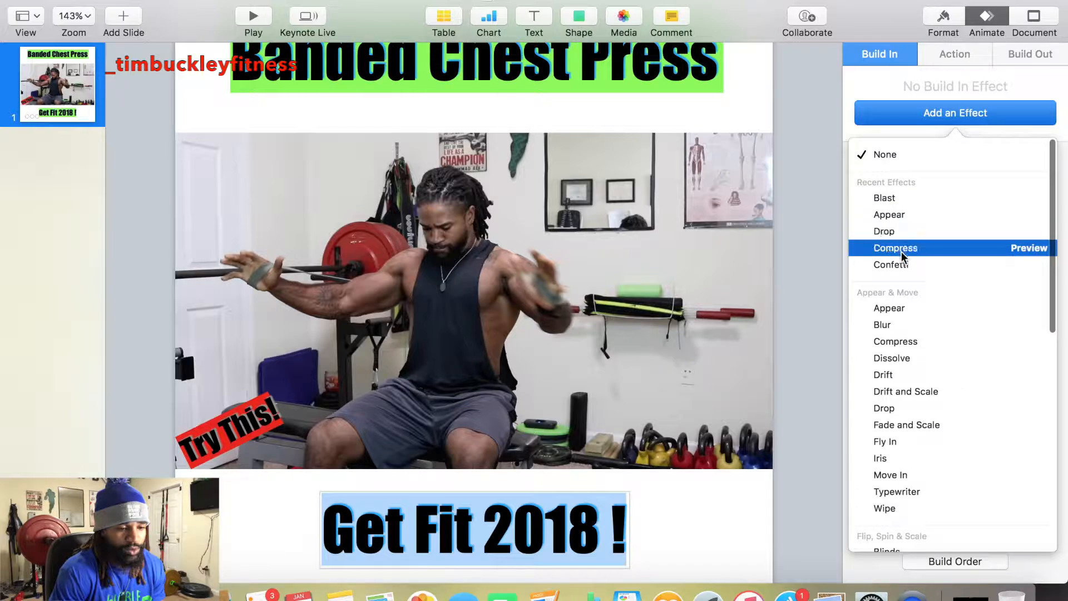
left_click(893, 265)
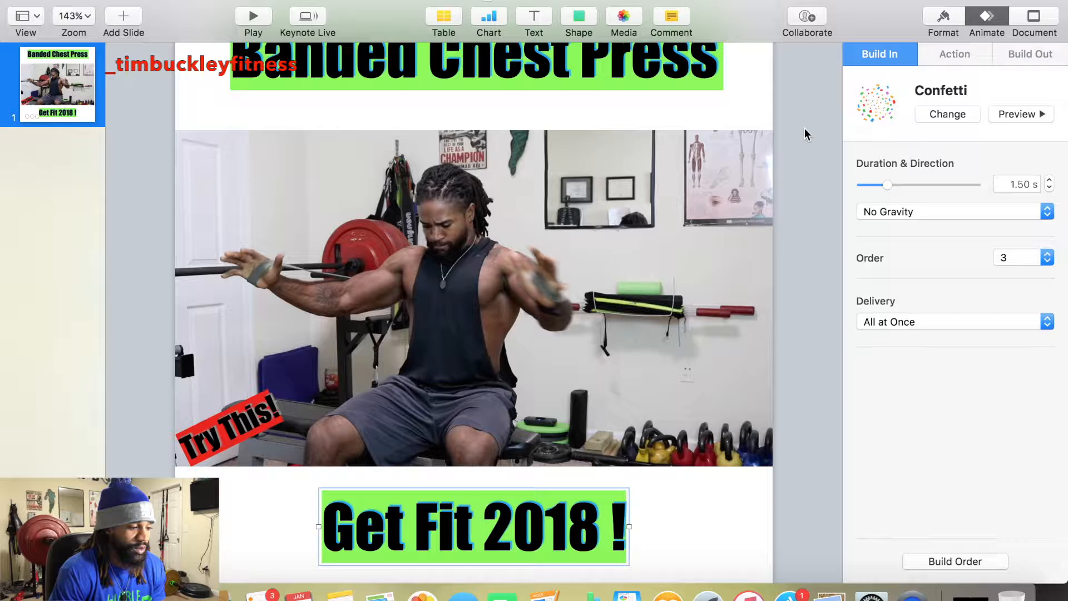
- Add a Dissolve build-in effect to the "Try This!" text on the video and deselect it
left_click(250, 414)
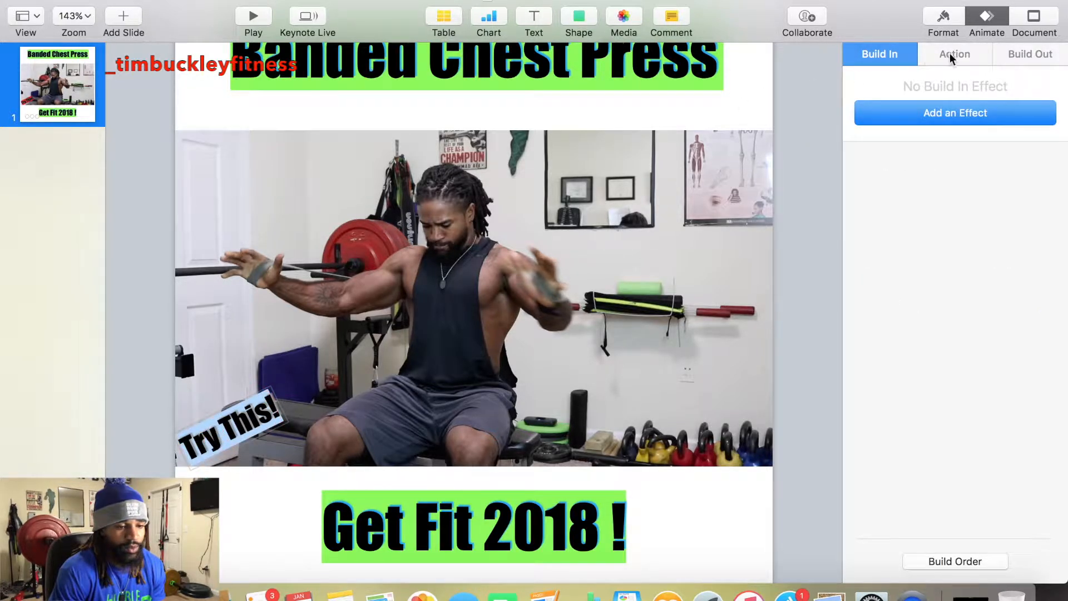
left_click(915, 113)
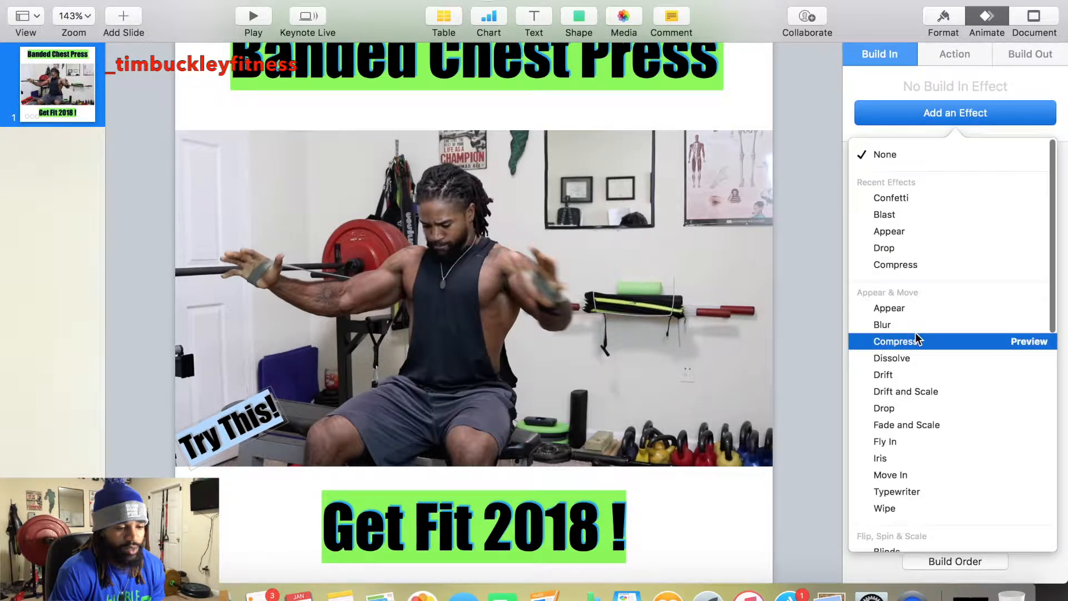
left_click(913, 357)
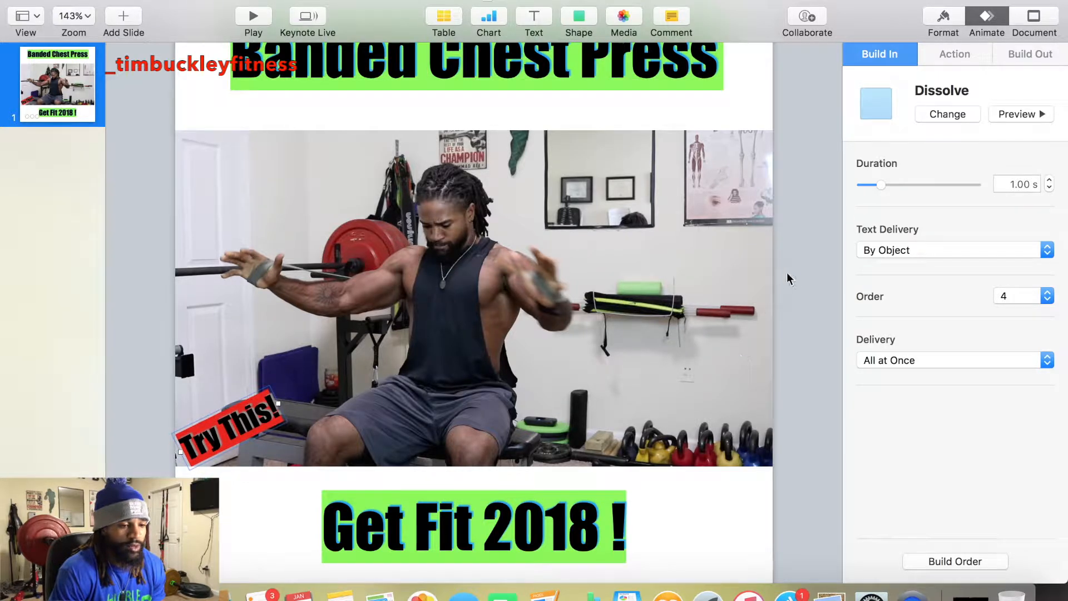
left_click(805, 260)
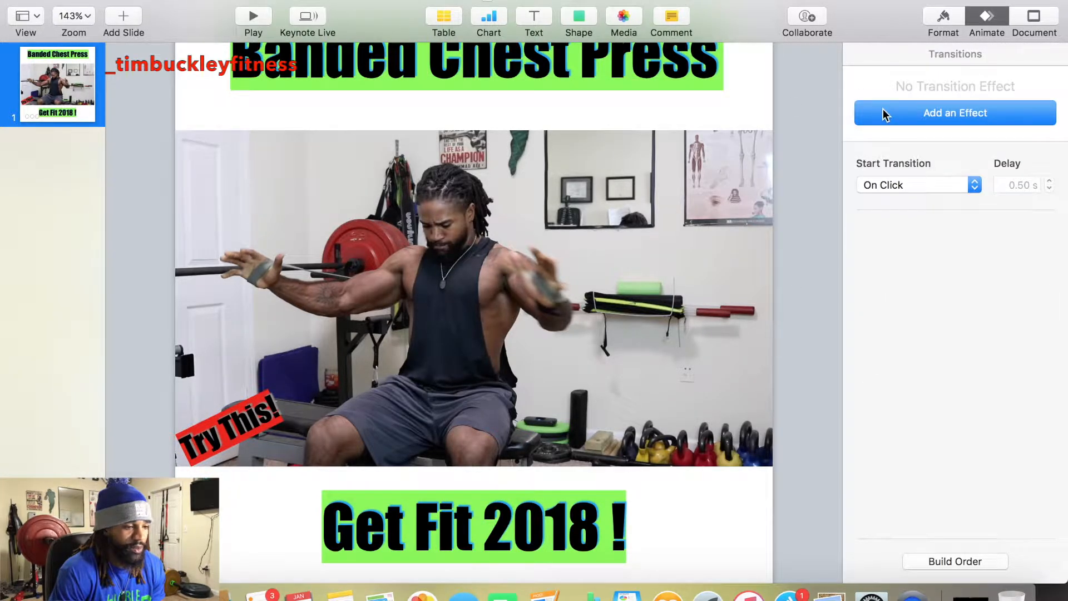
- Add a Blink action effect to the "Banded Chest Press" title
left_click(517, 82)
scroll(505, 73, "up", 2)
triple_click(460, 91)
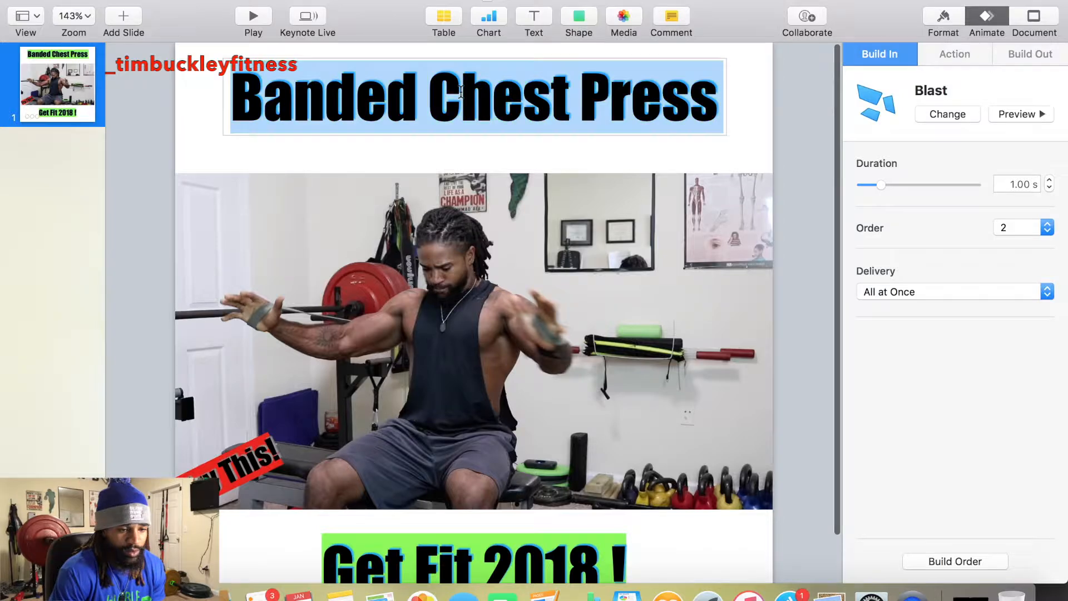
left_click(963, 56)
left_click(1020, 51)
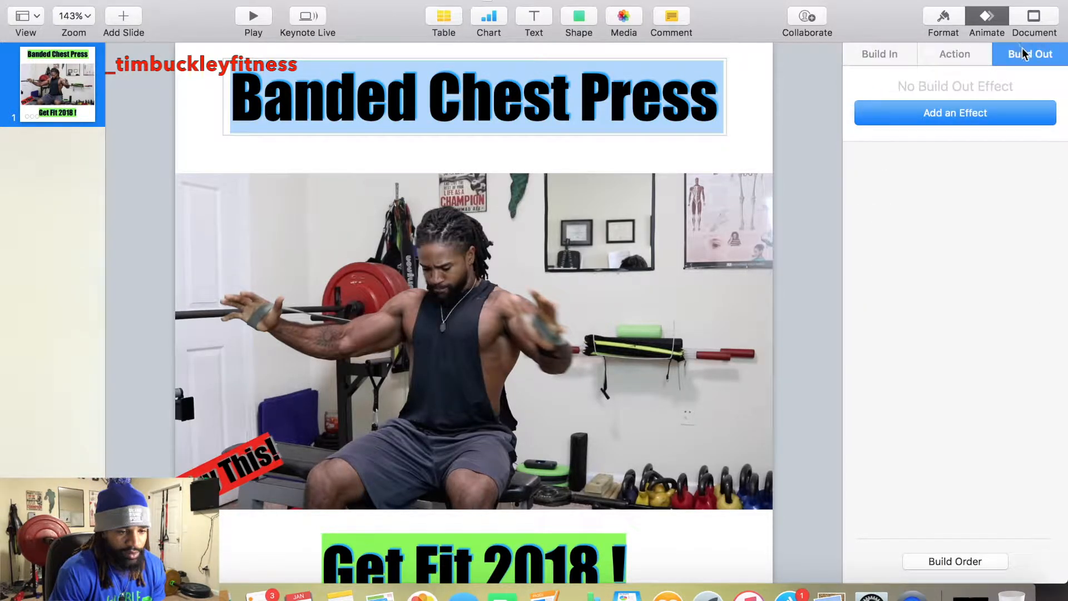
left_click(976, 55)
left_click(889, 55)
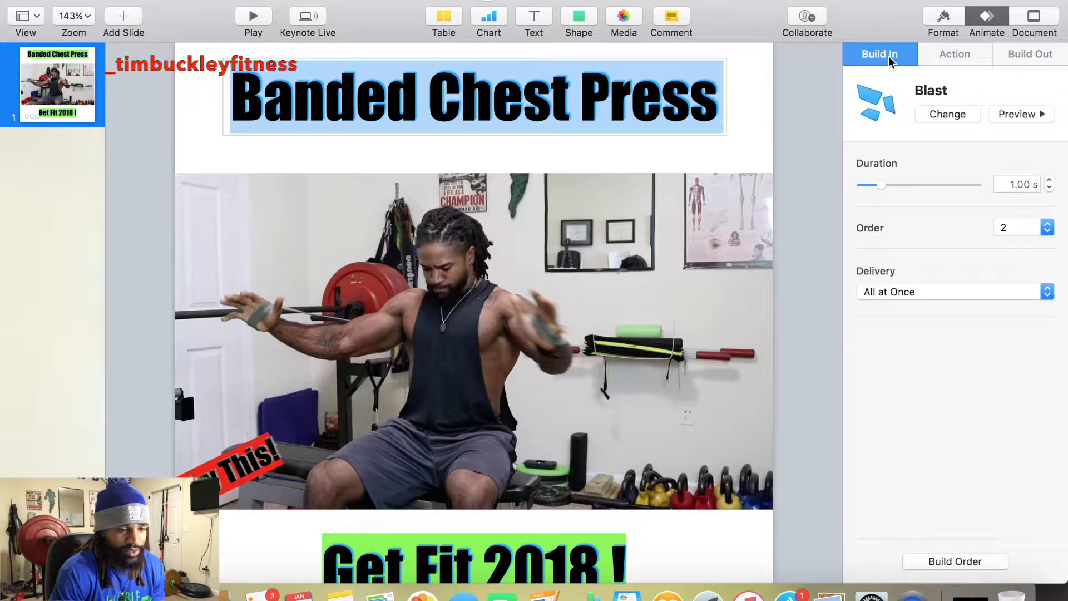
left_click(956, 59)
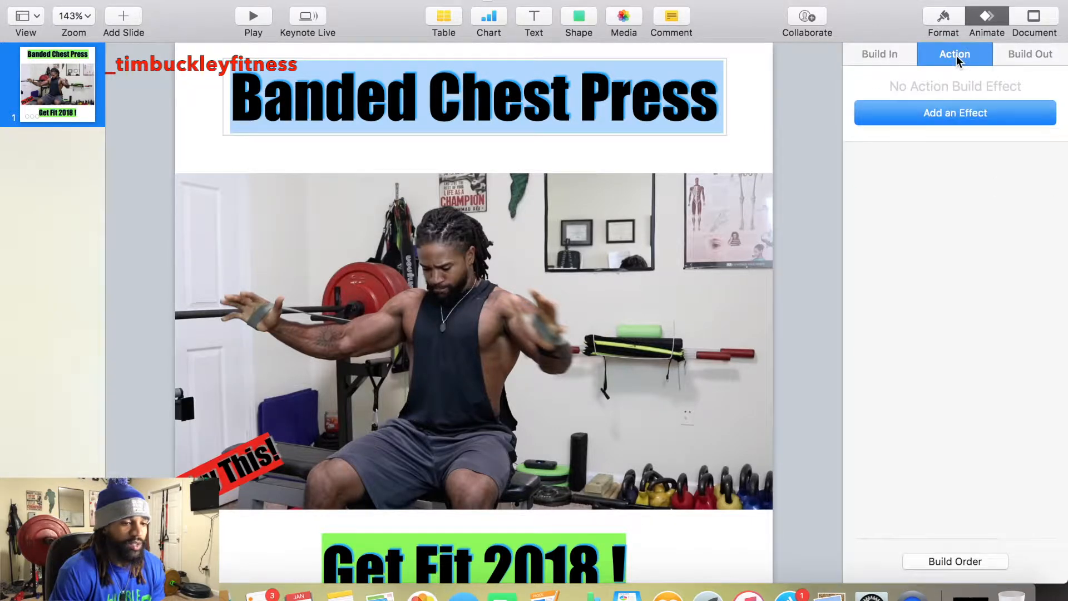
left_click(956, 113)
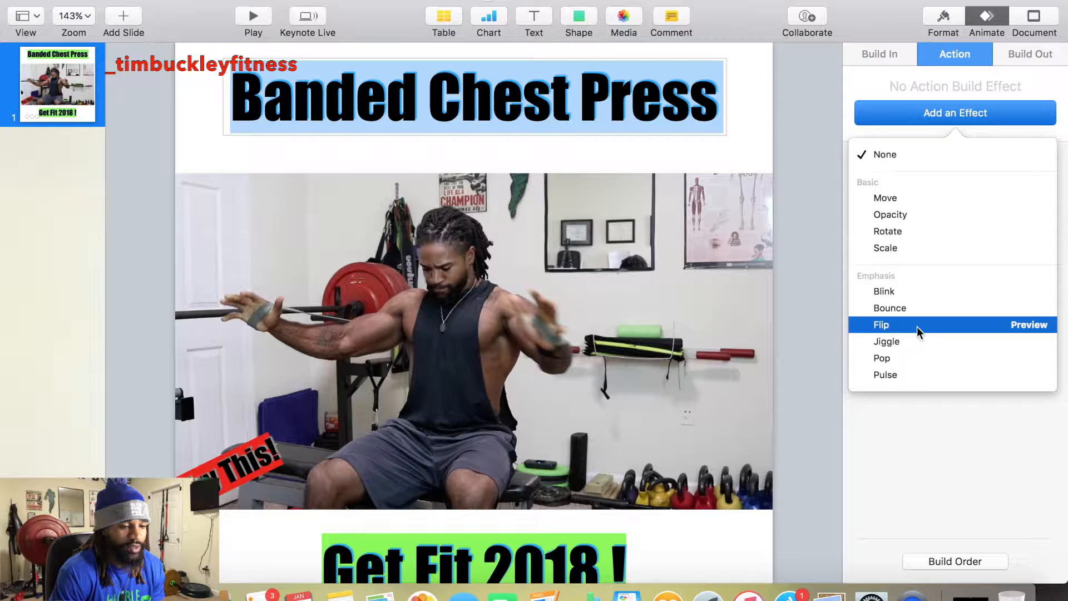
left_click(916, 297)
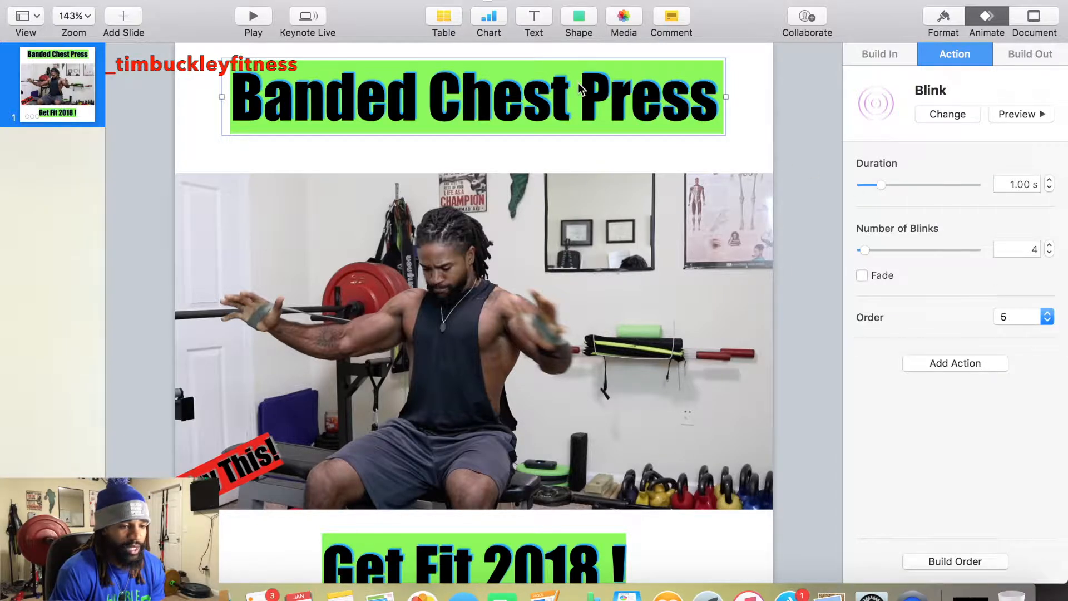
- Review the "Banded Chest Press" title's build-in, action and build-out settings, including the delivery choices for its Blast effect
left_click(876, 55)
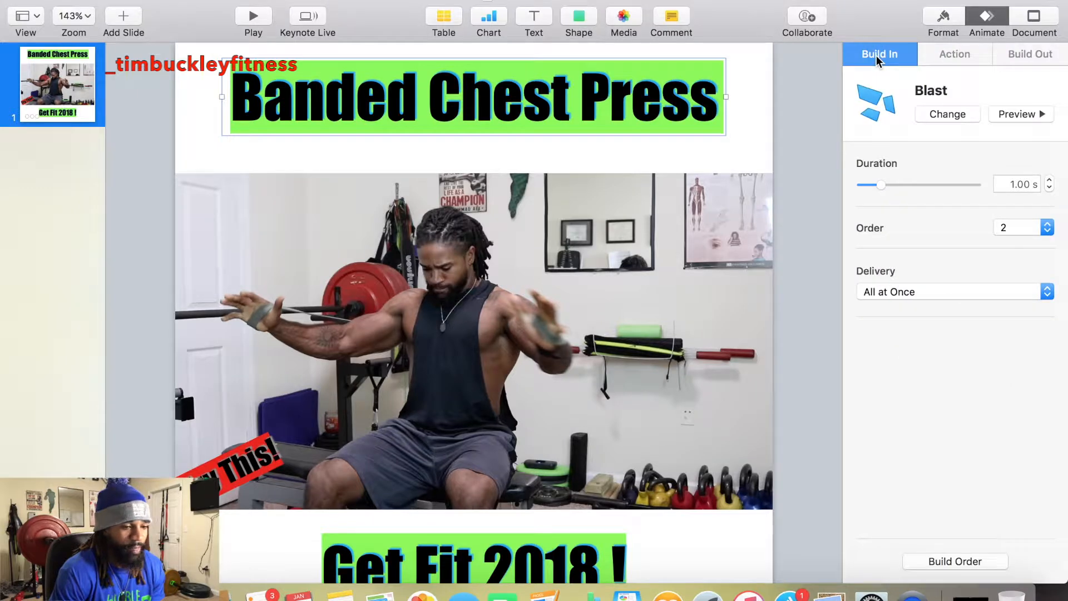
left_click(946, 56)
left_click(1023, 52)
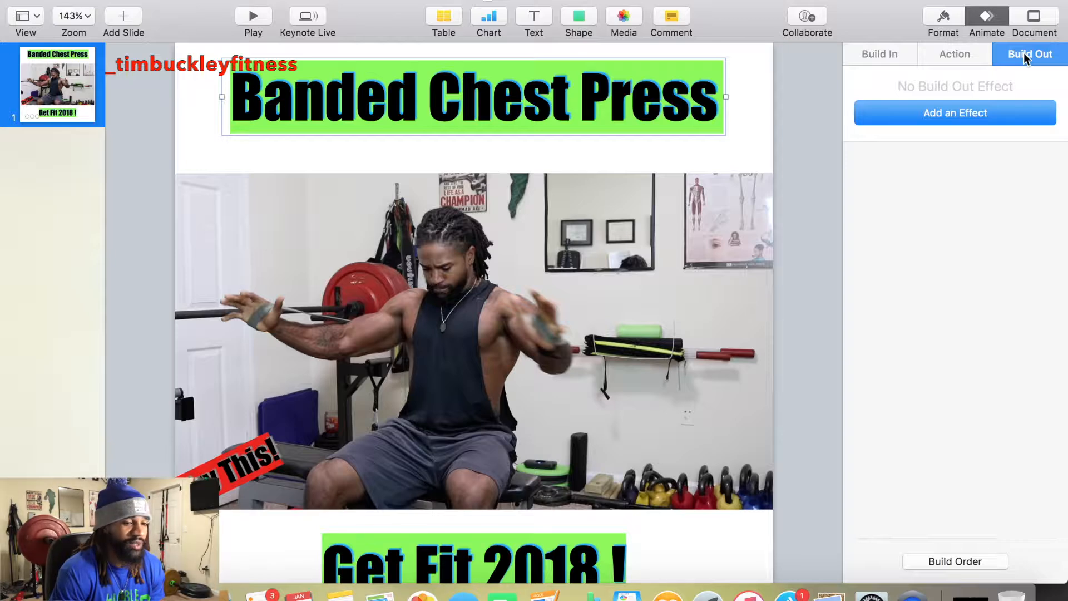
left_click(957, 55)
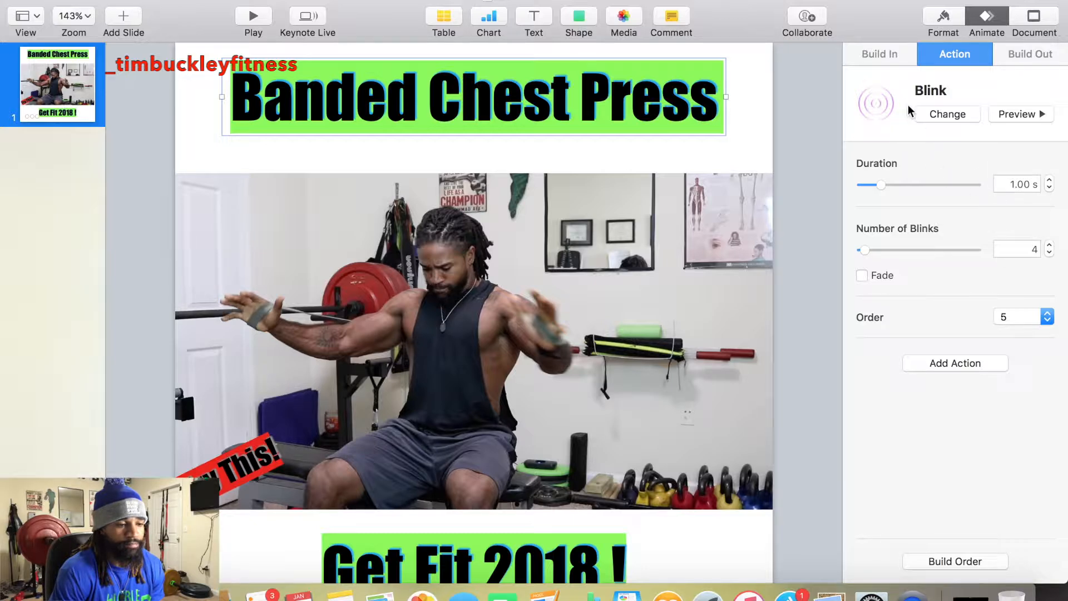
left_click(881, 56)
double_click(474, 106)
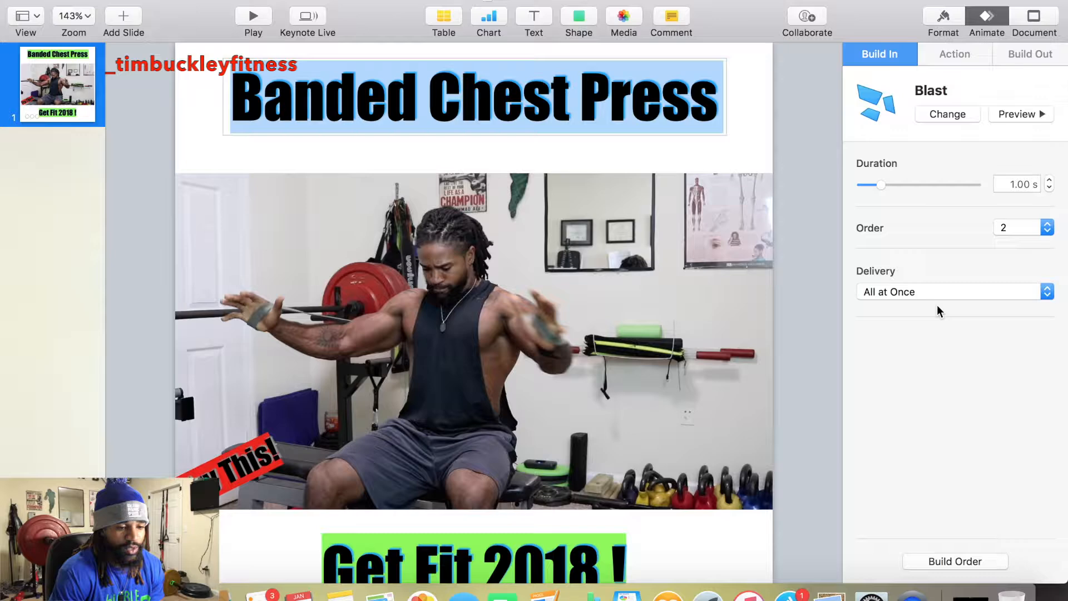
left_click(1043, 292)
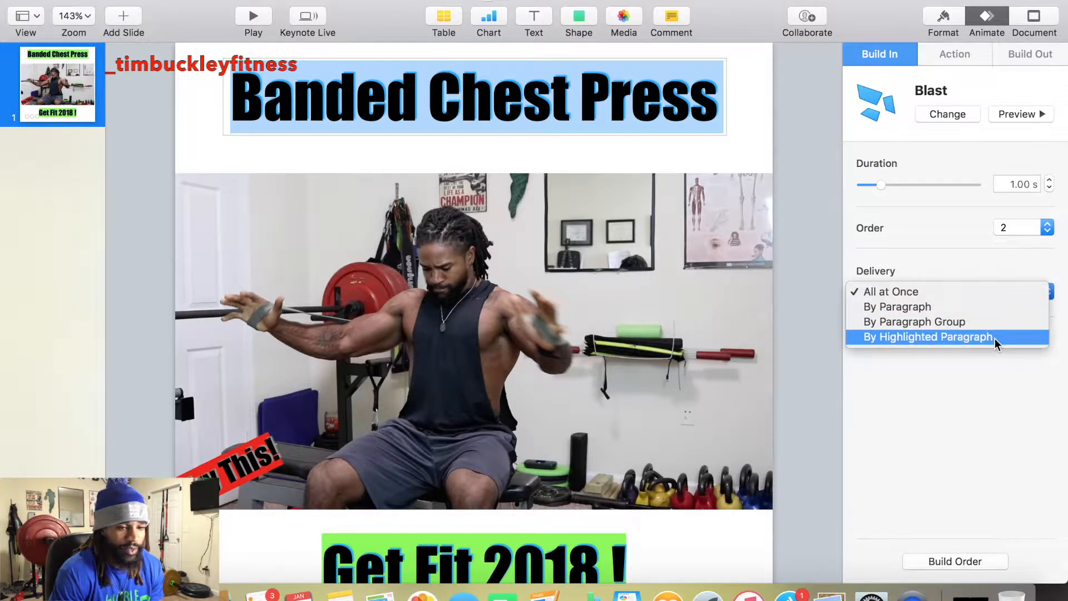
left_click(989, 406)
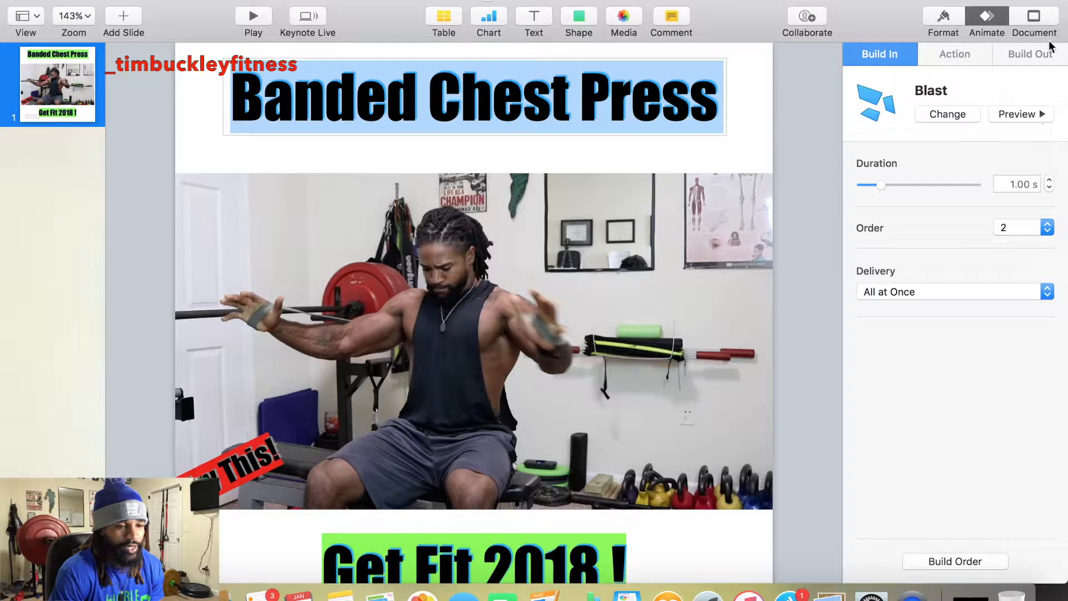
left_click(948, 54)
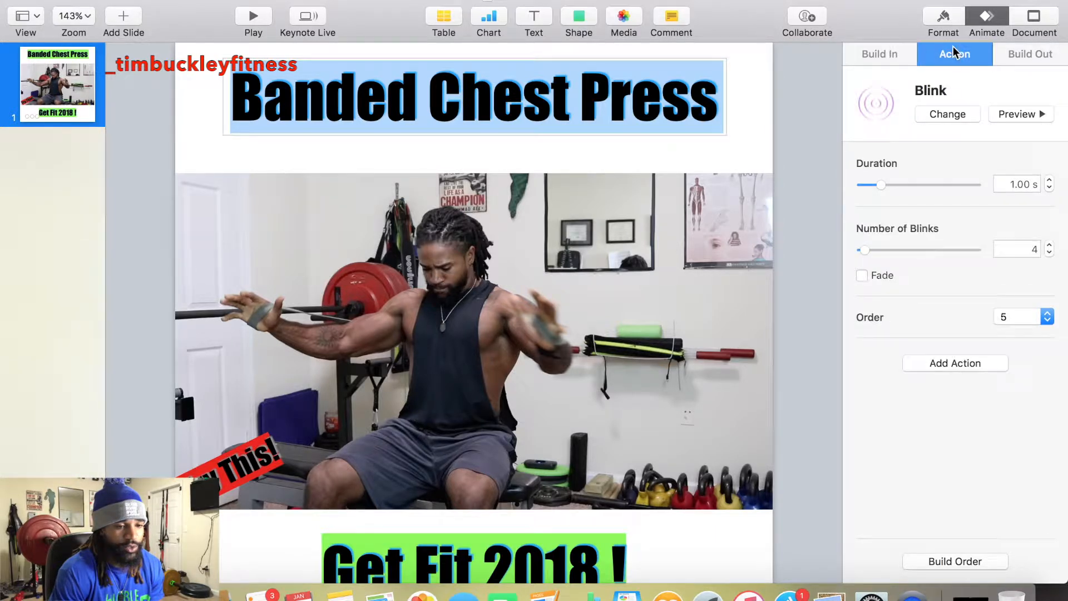
left_click(1023, 53)
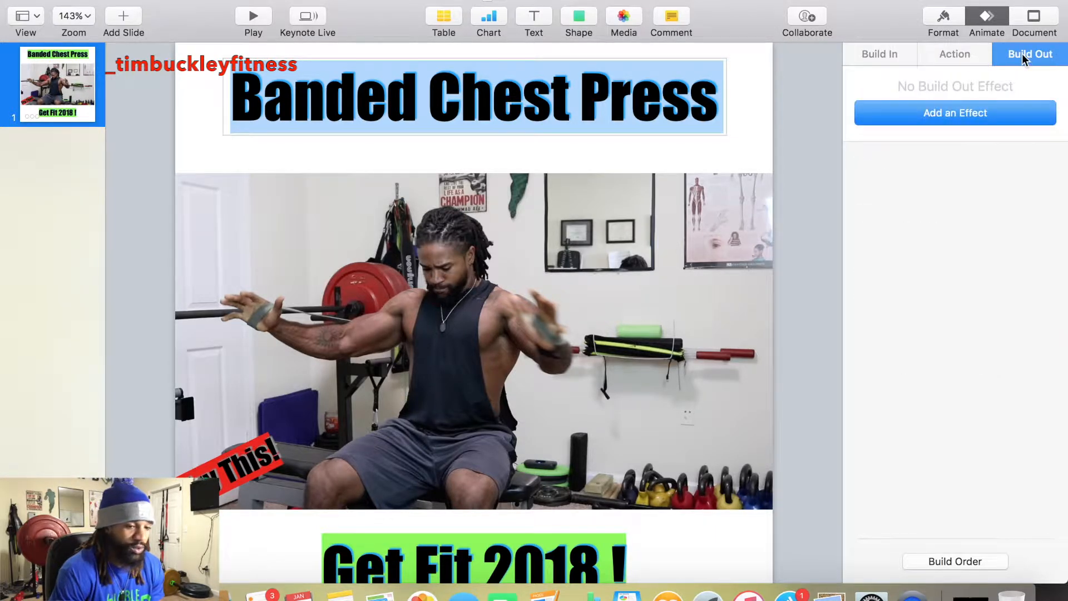
left_click(891, 62)
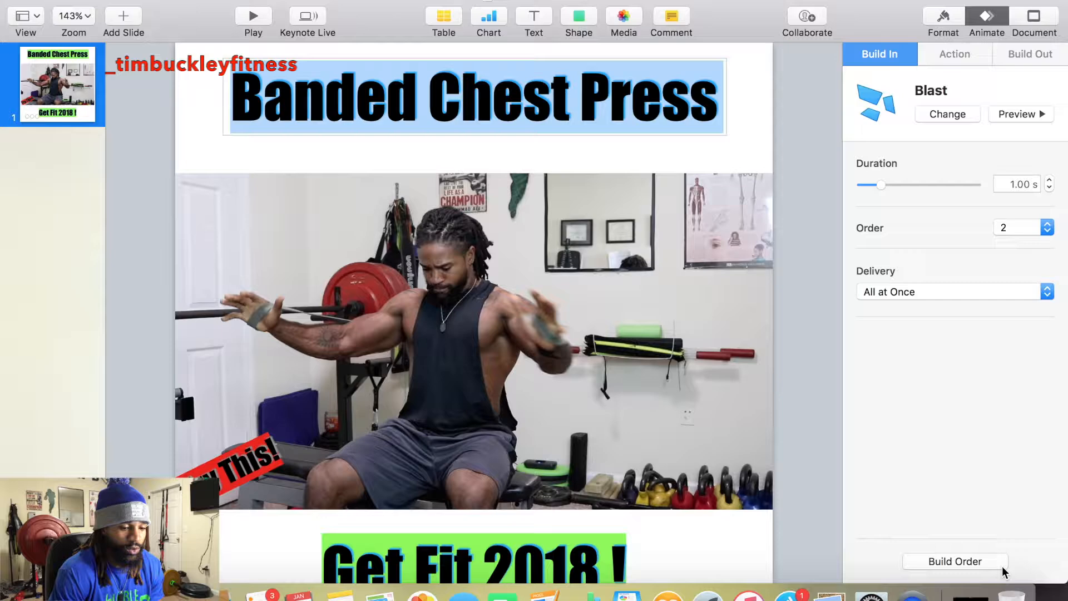
- Open the slide's build order and set the "Banded Chest Press" Blast build to start With Build 1
left_click(967, 561)
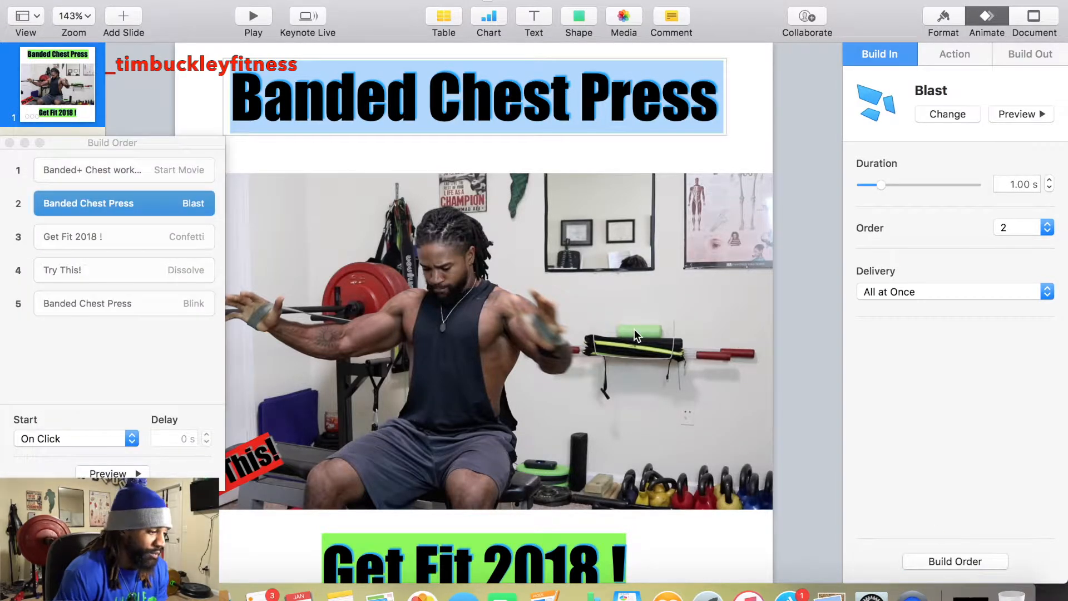
left_click(125, 170)
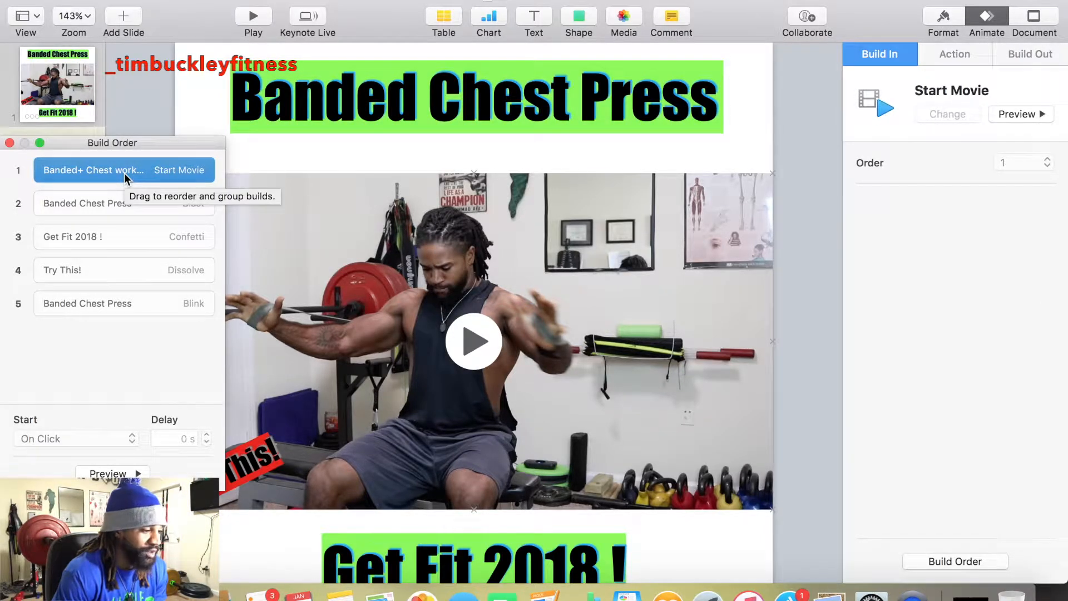
left_click(105, 203)
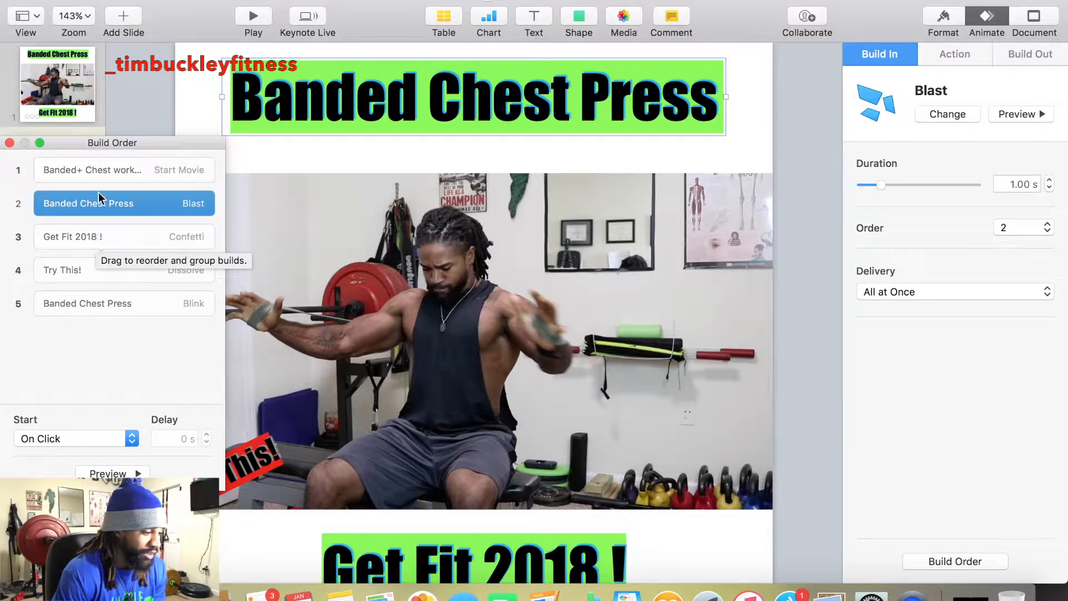
left_click(131, 439)
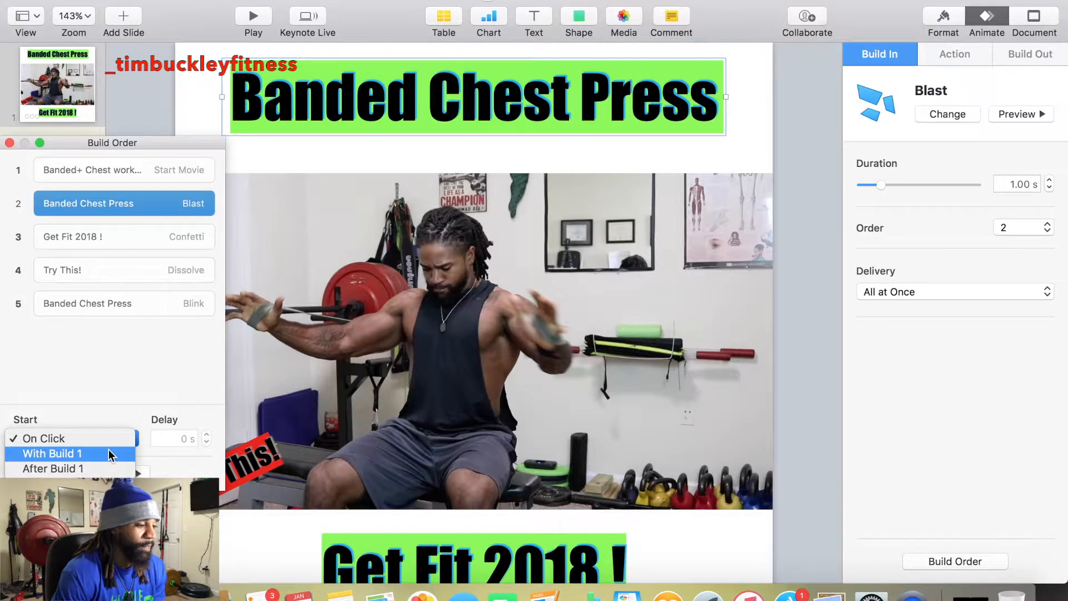
left_click(111, 454)
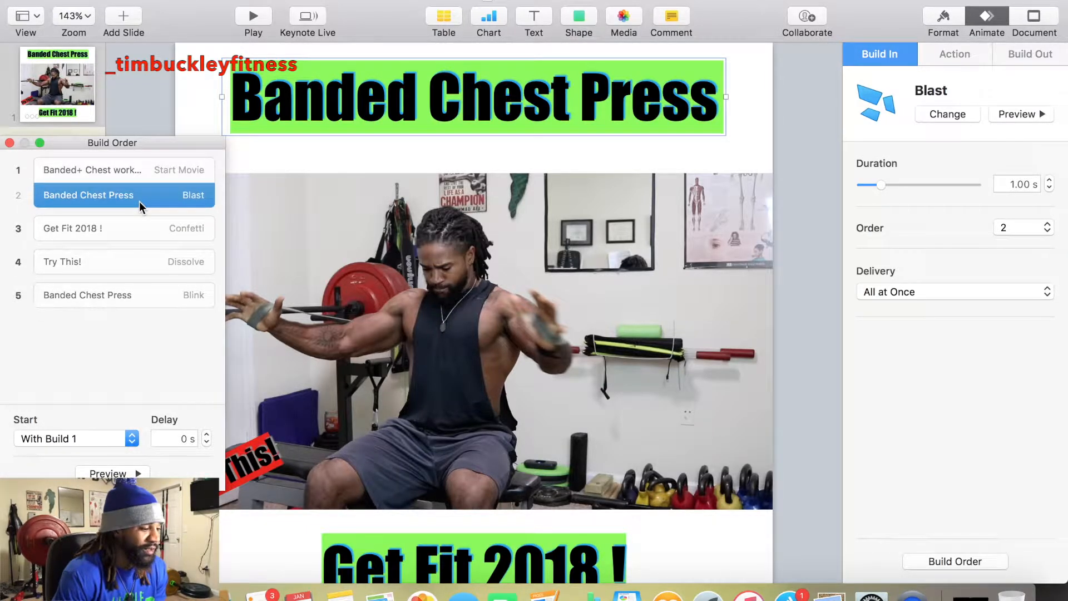
- Set the "Get Fit 2018 !" Confetti build to start With Build 1
left_click(109, 227)
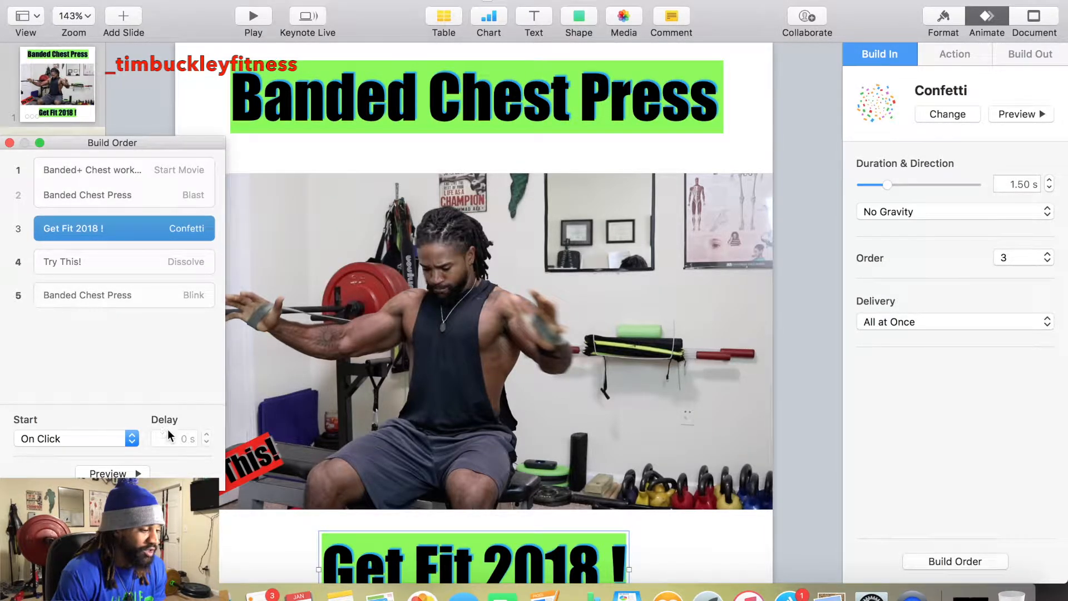
left_click(132, 439)
left_click(113, 451)
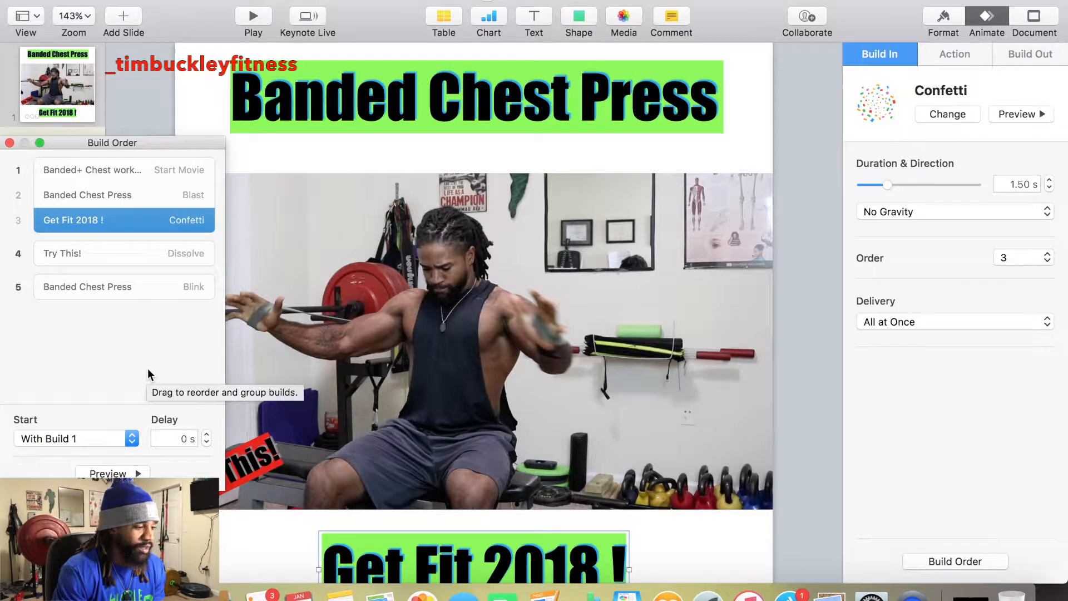
- Set the "Try This!" Dissolve build to start With Build 1
left_click(102, 255)
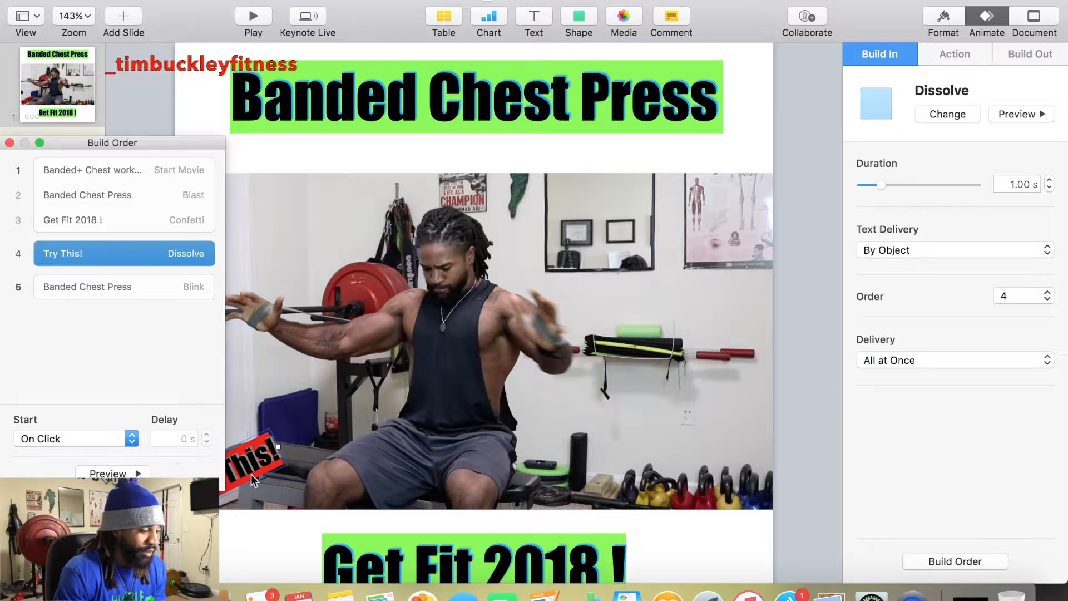
left_click(132, 438)
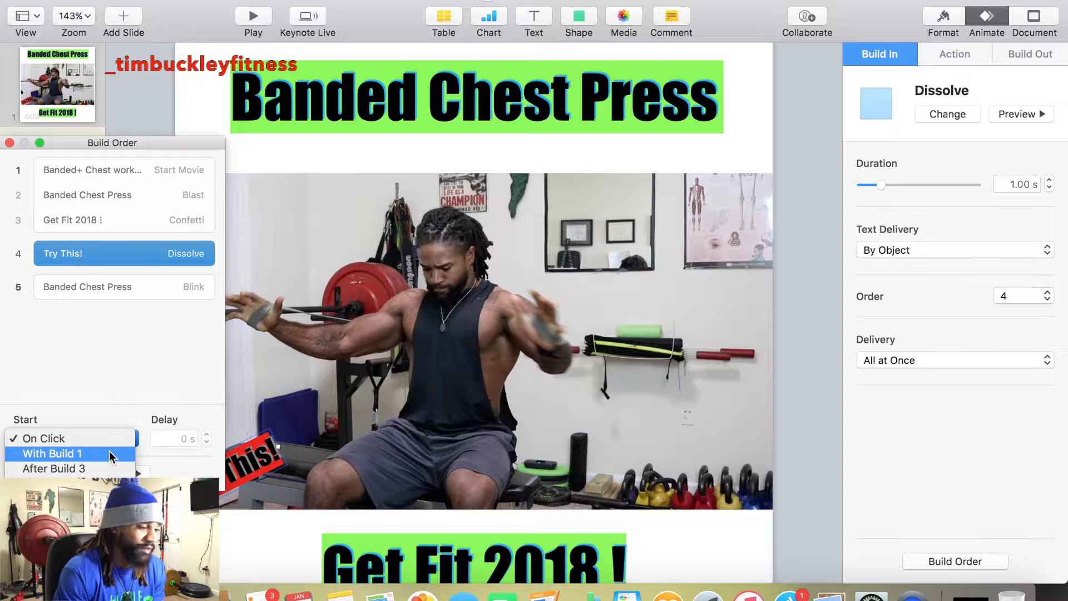
left_click(109, 453)
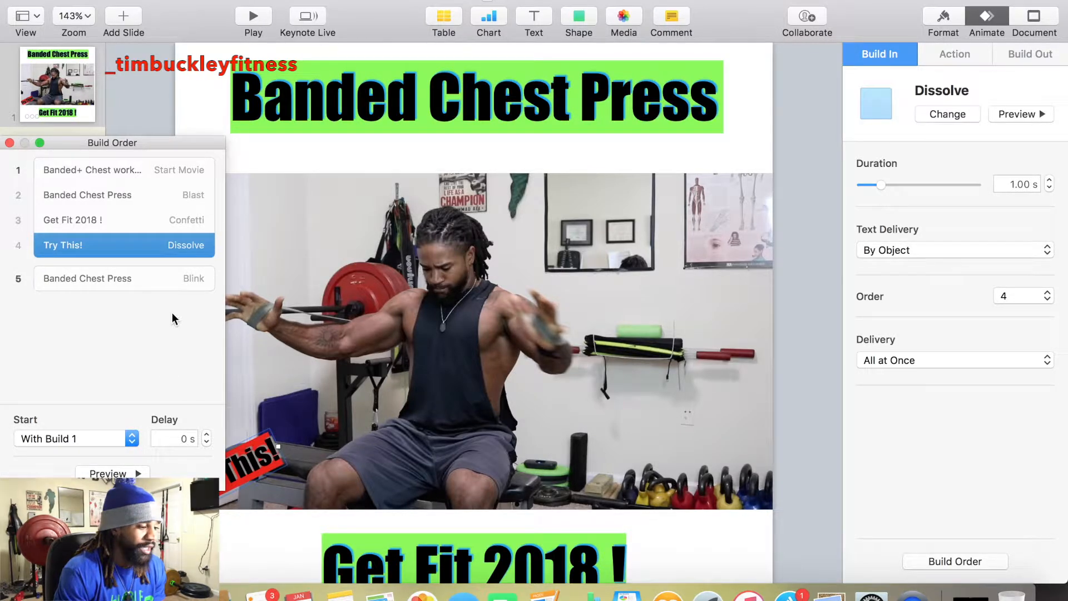
- Set the "Banded Chest Press" Blink build to start After Build 4
left_click(162, 279)
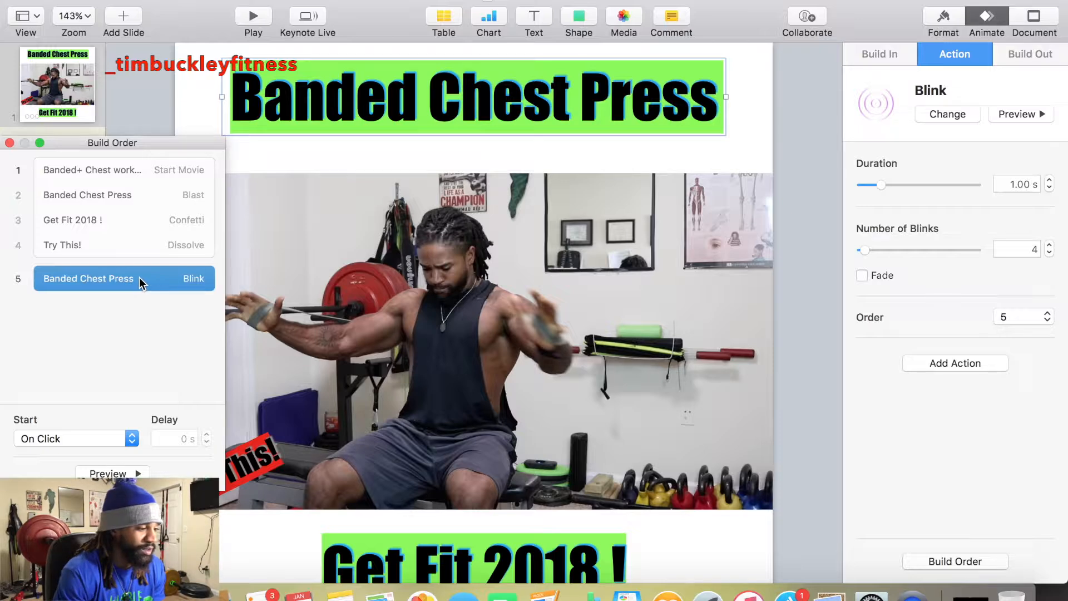
left_click_drag(139, 277, 129, 298)
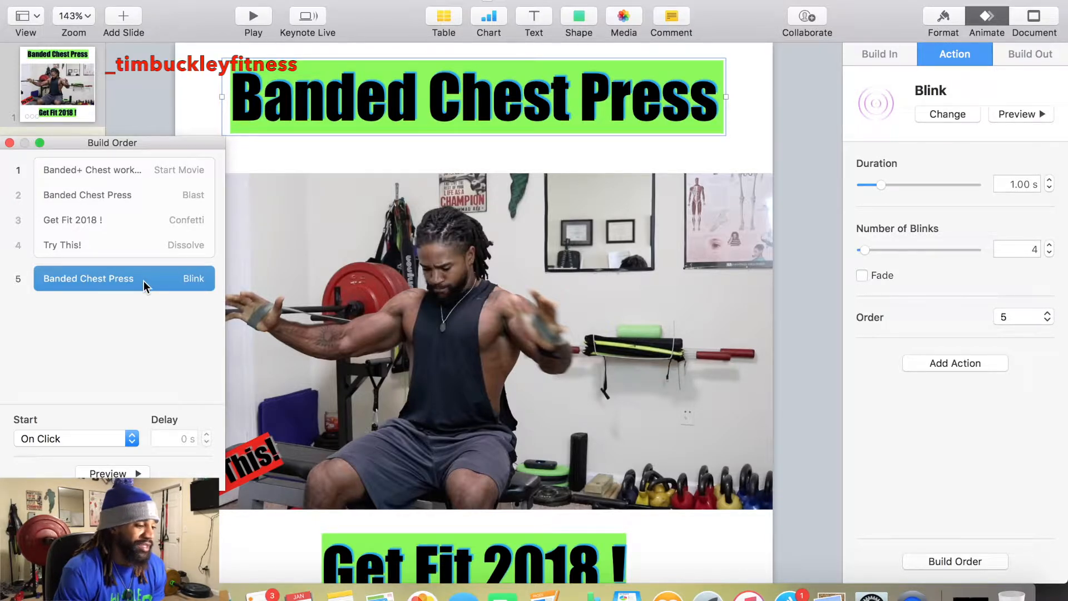
left_click(131, 438)
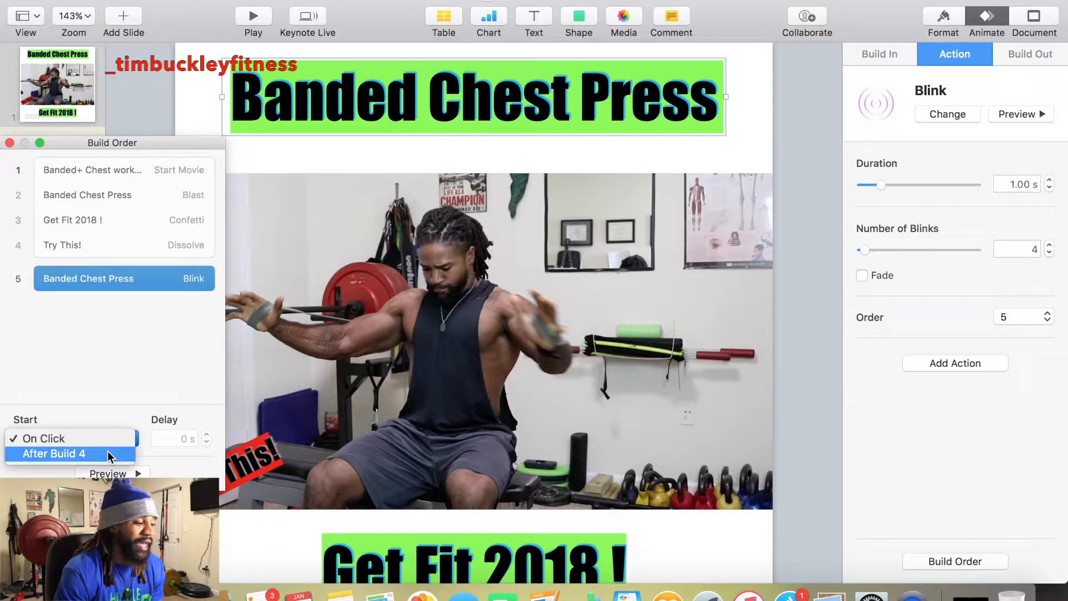
left_click(109, 454)
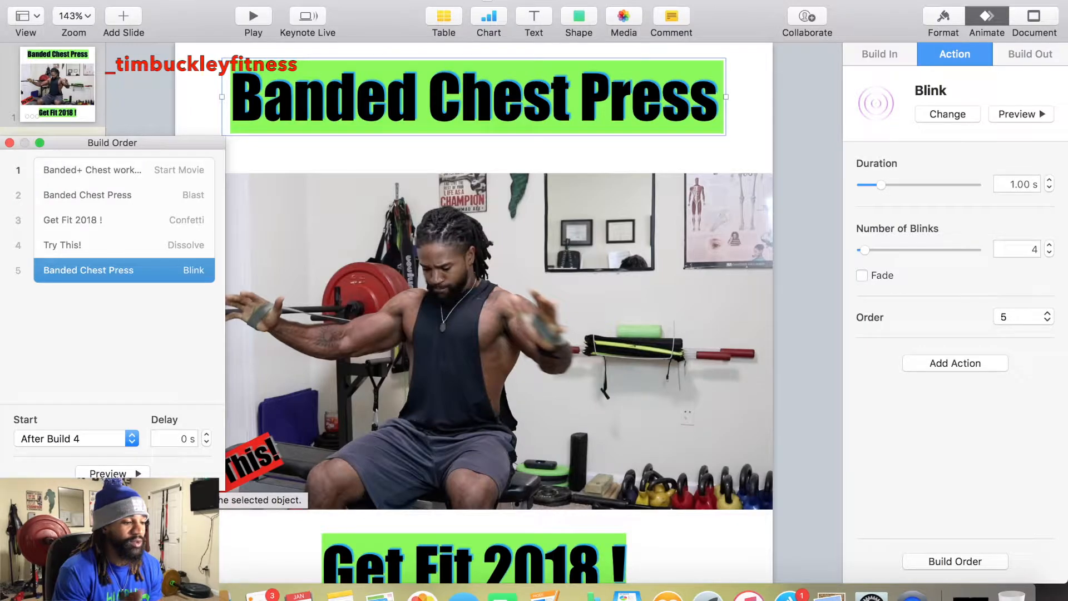
- Deselect the Blink build and preview the slide's whole build sequence several times
left_click(111, 473)
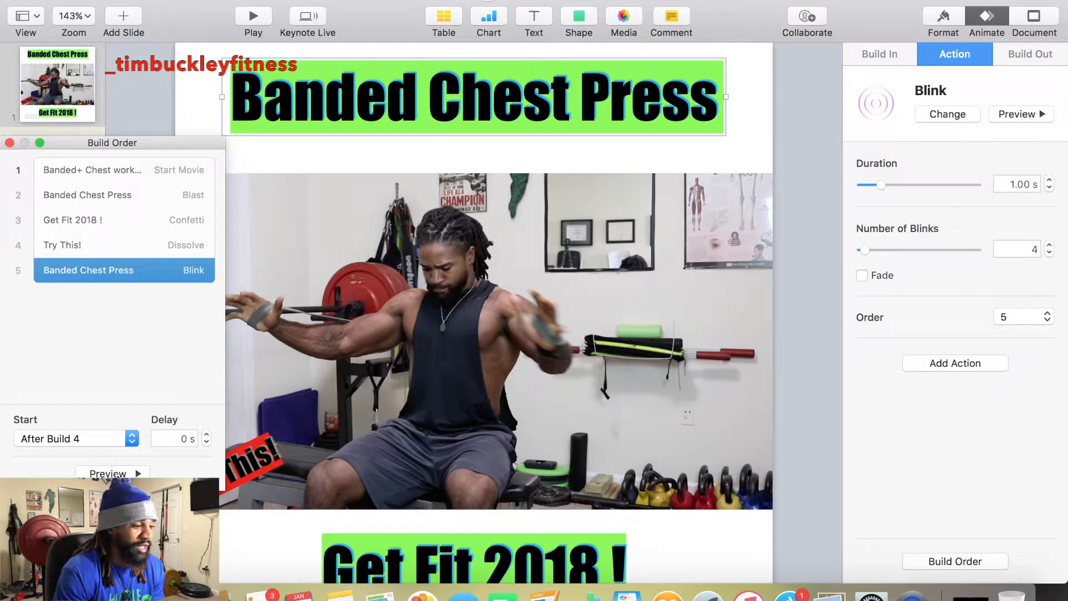
left_click(168, 321)
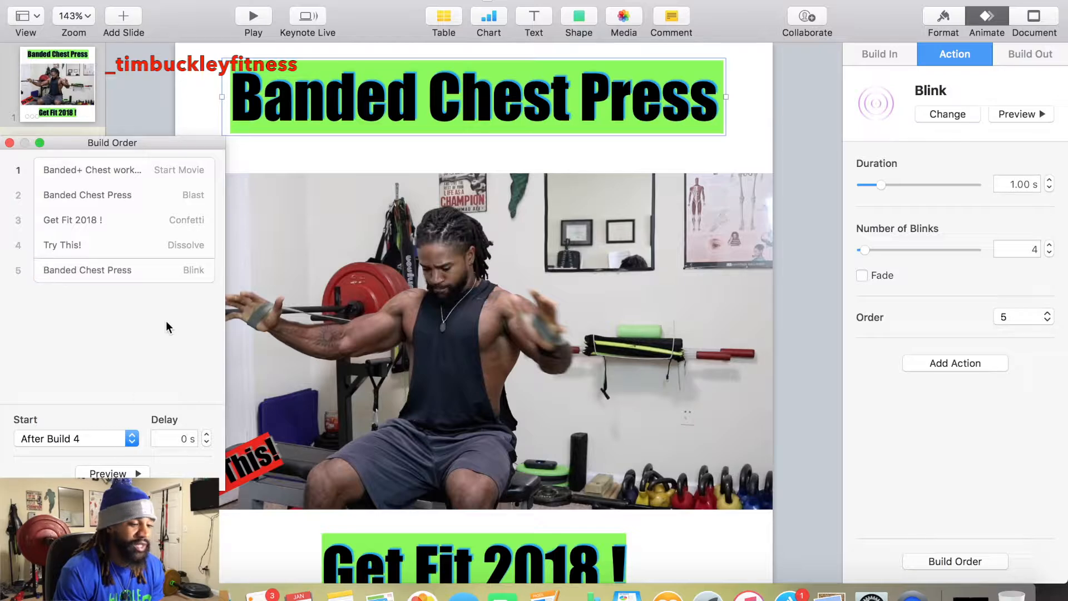
left_click(114, 473)
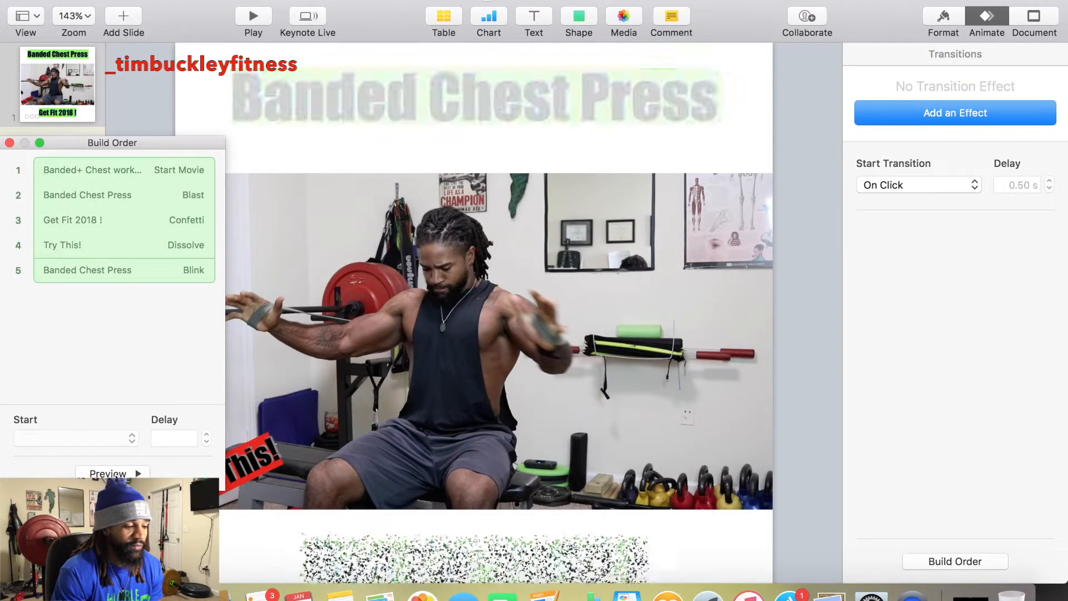
left_click(111, 473)
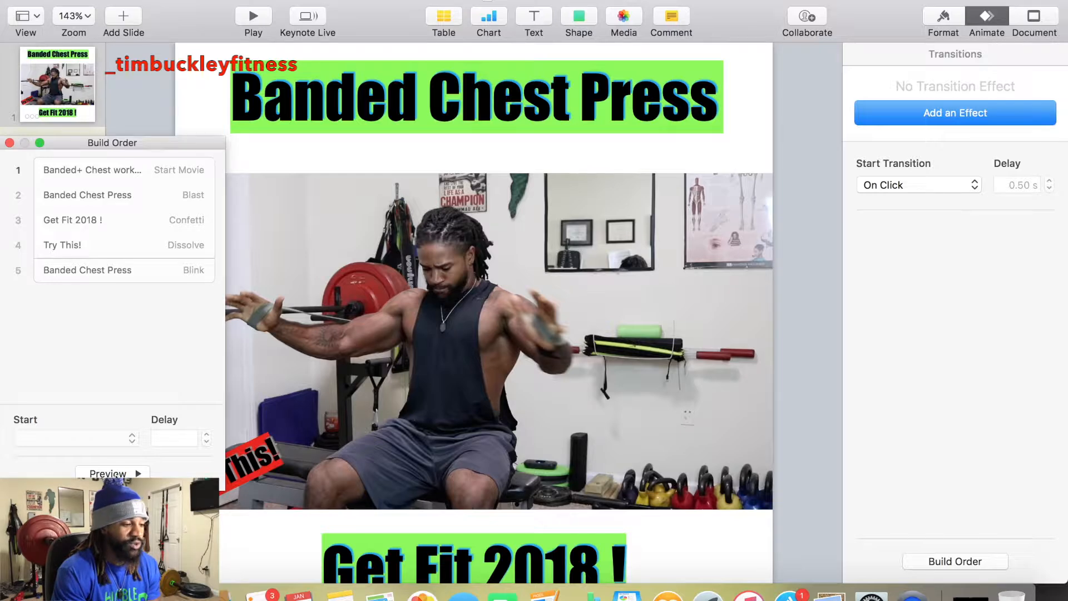
left_click(114, 473)
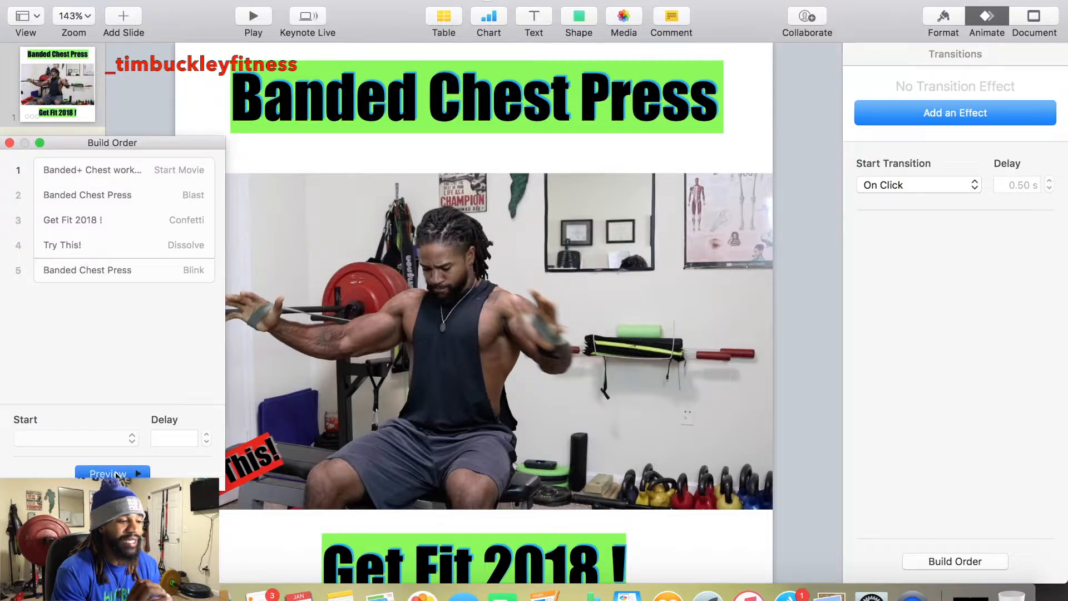
left_click(113, 473)
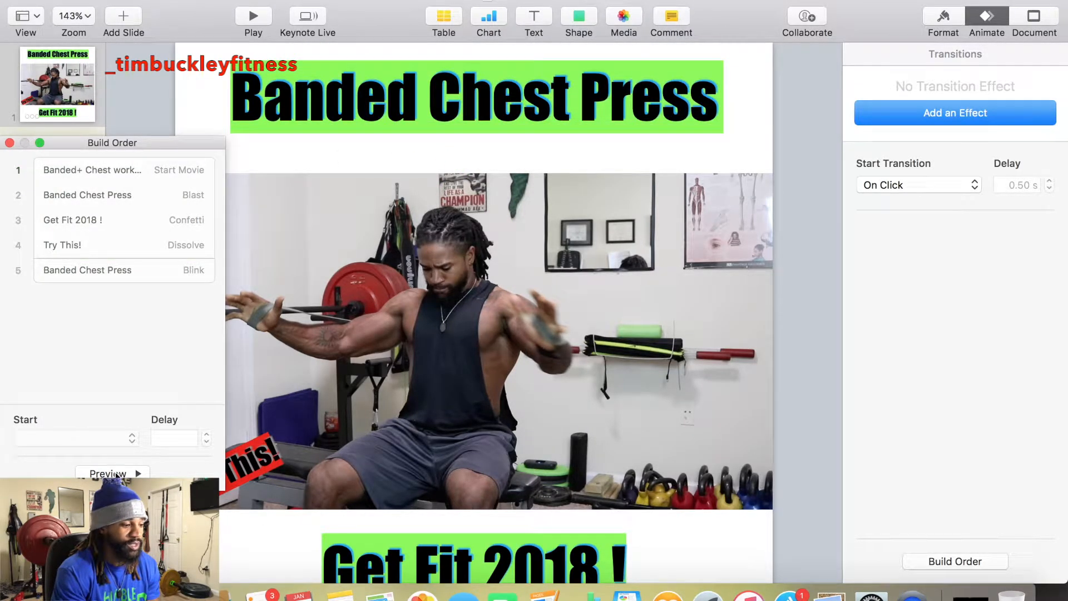
- Preview the slide's build sequence once more and close the Build Order window
left_click(113, 473)
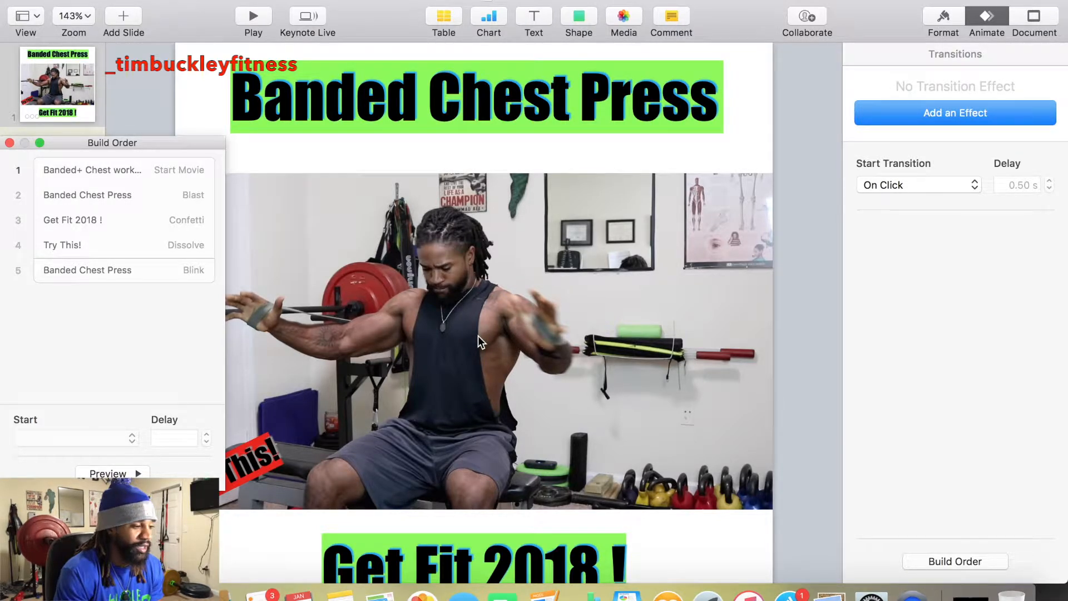
left_click(9, 143)
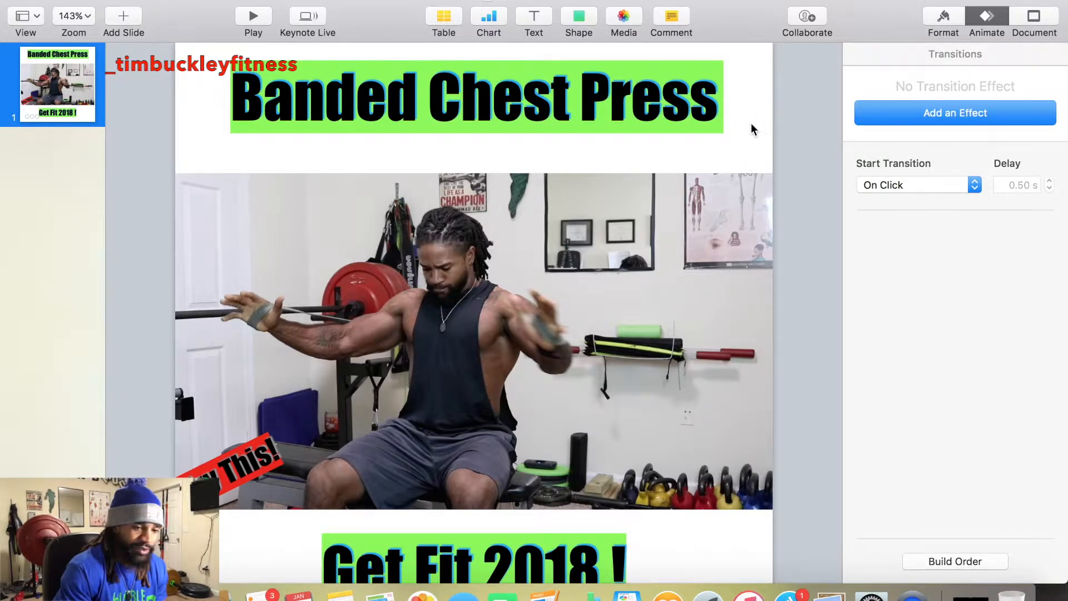
- Change the slide background to a blue Gradient Fill
left_click(947, 18)
left_click(1036, 22)
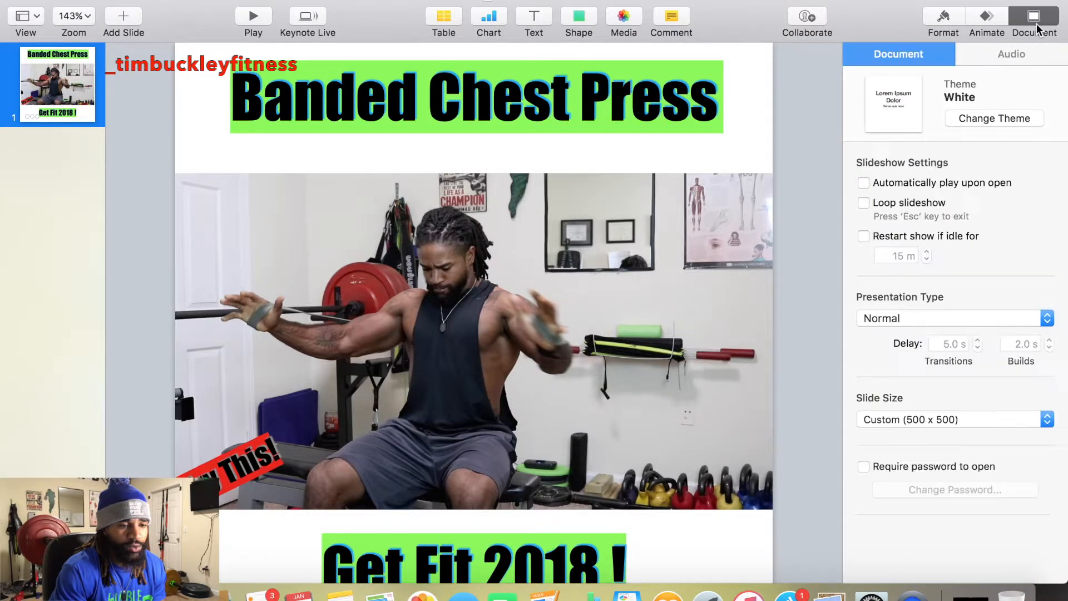
left_click(948, 21)
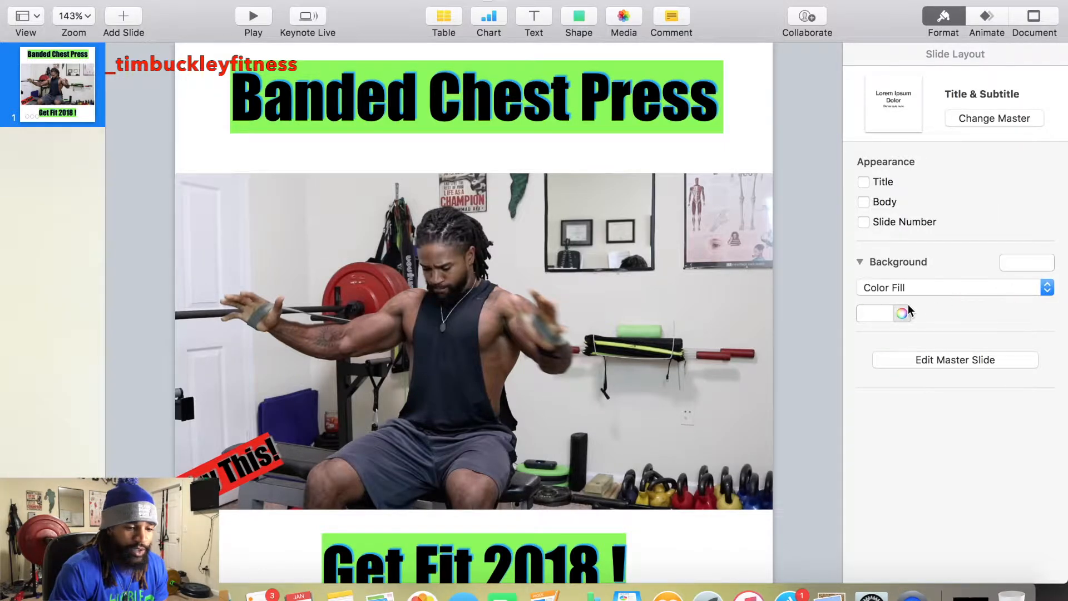
left_click(885, 312)
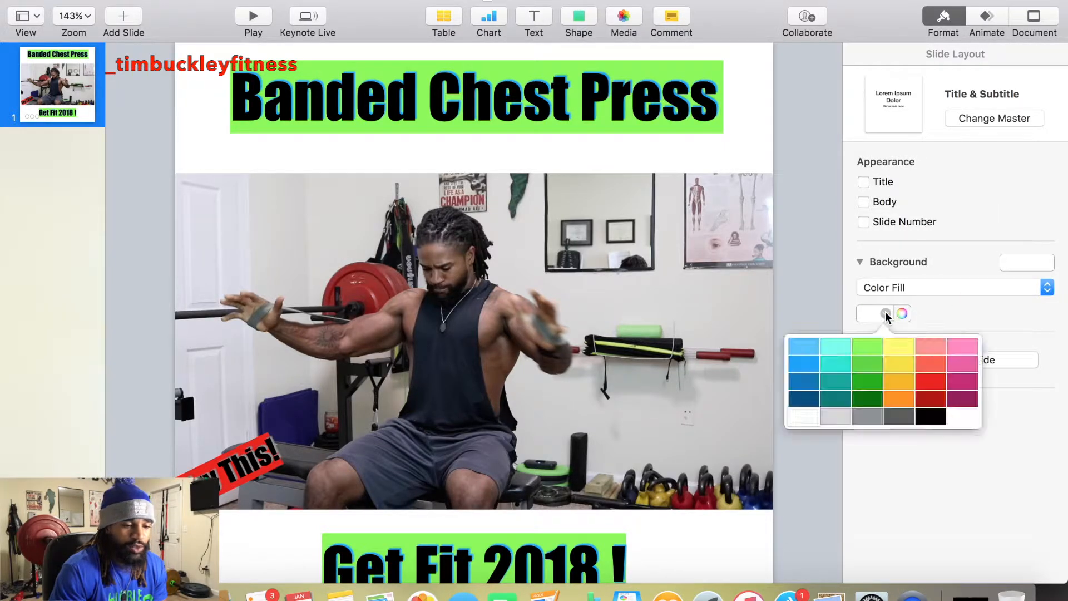
left_click(945, 310)
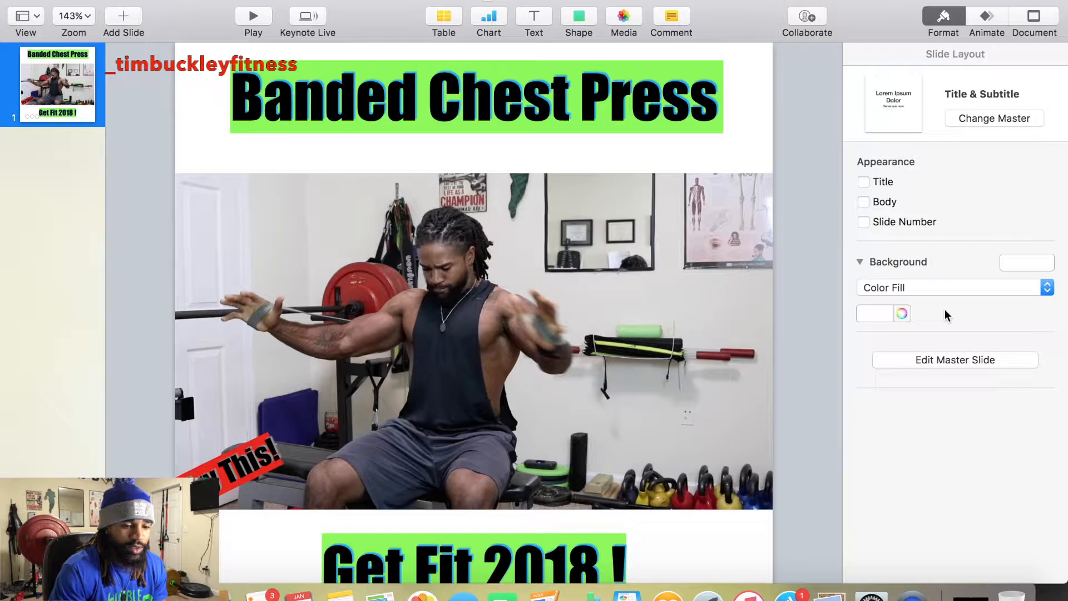
left_click(1038, 287)
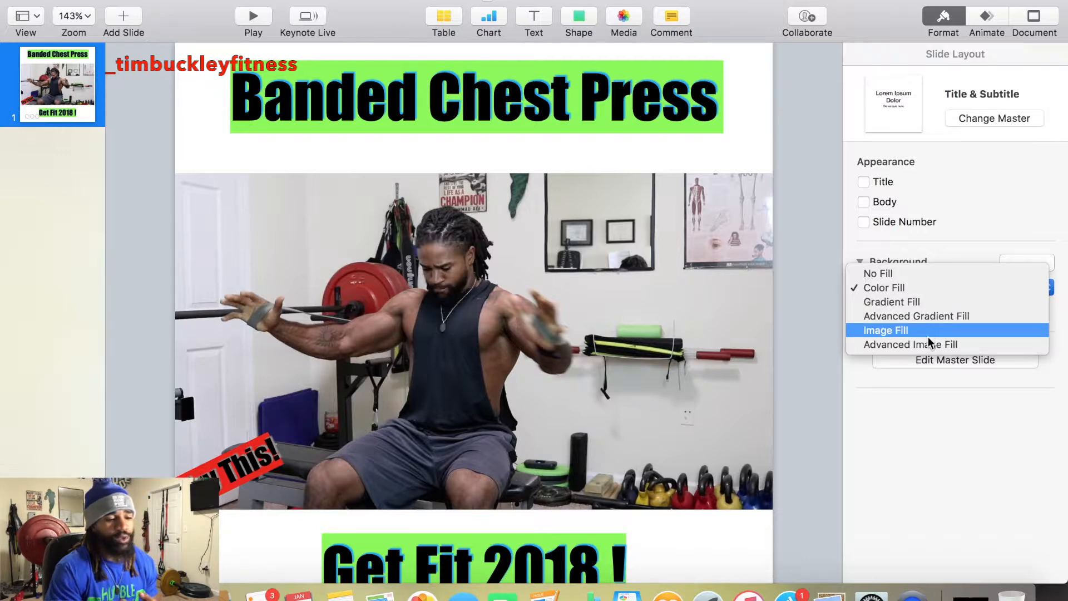
left_click(915, 300)
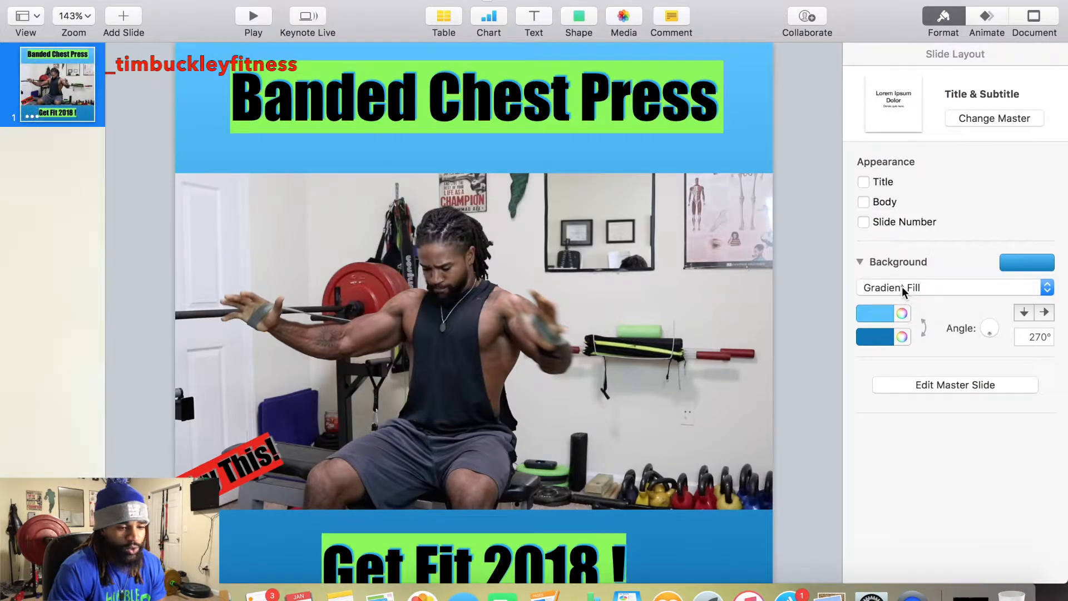
- Switch the background to Advanced Gradient Fill and shift the gradient's midpoint close to the light blue end
left_click(1032, 295)
left_click(965, 302)
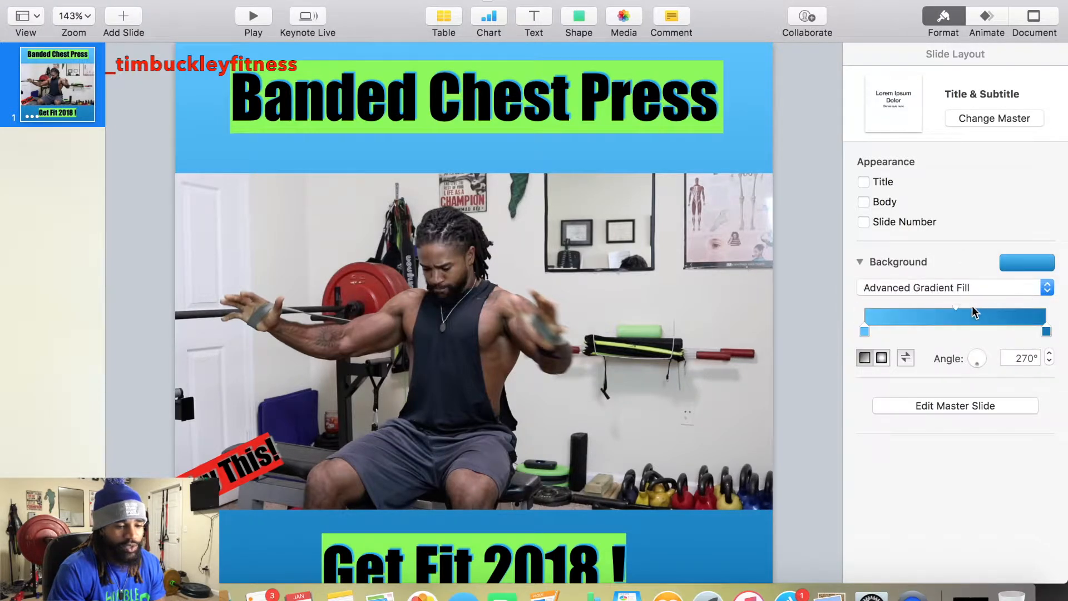
left_click_drag(1037, 311, 878, 319)
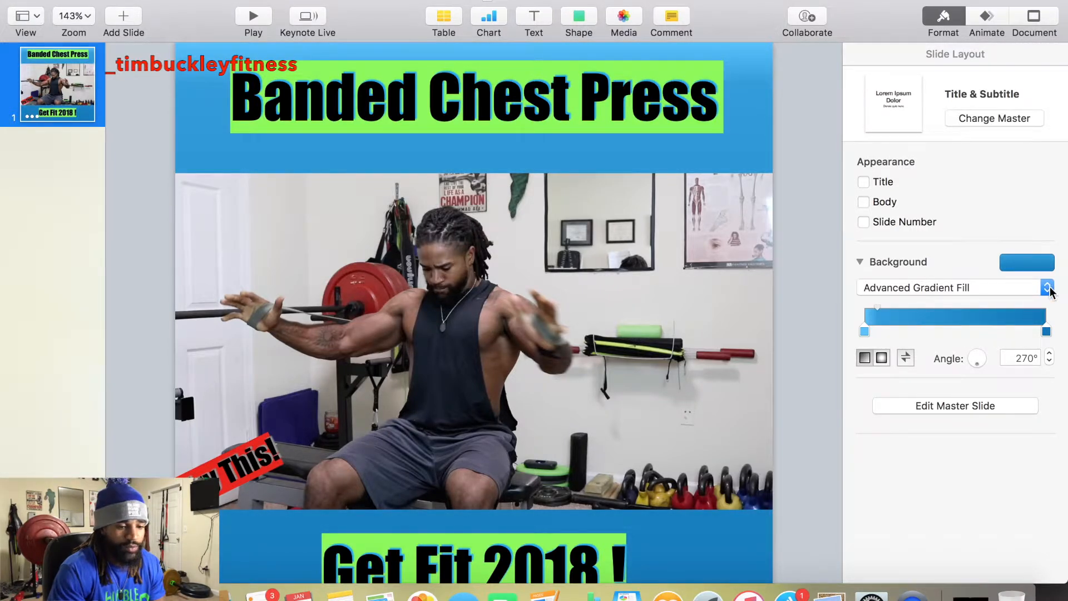
- Change the slide background to the gray tiled Image Fill and check its image display options
left_click(1048, 287)
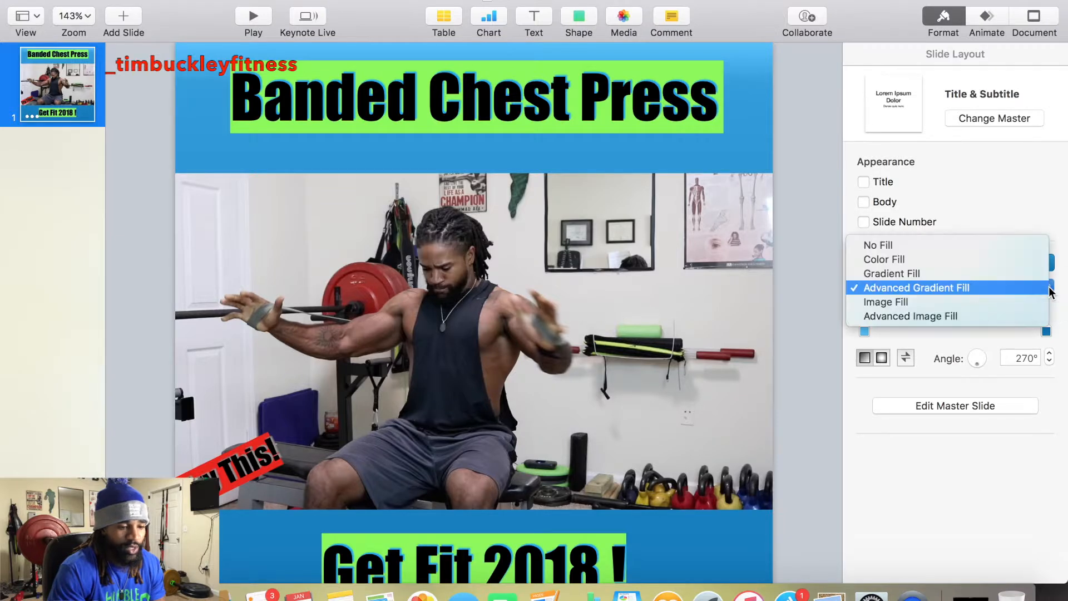
left_click(1002, 299)
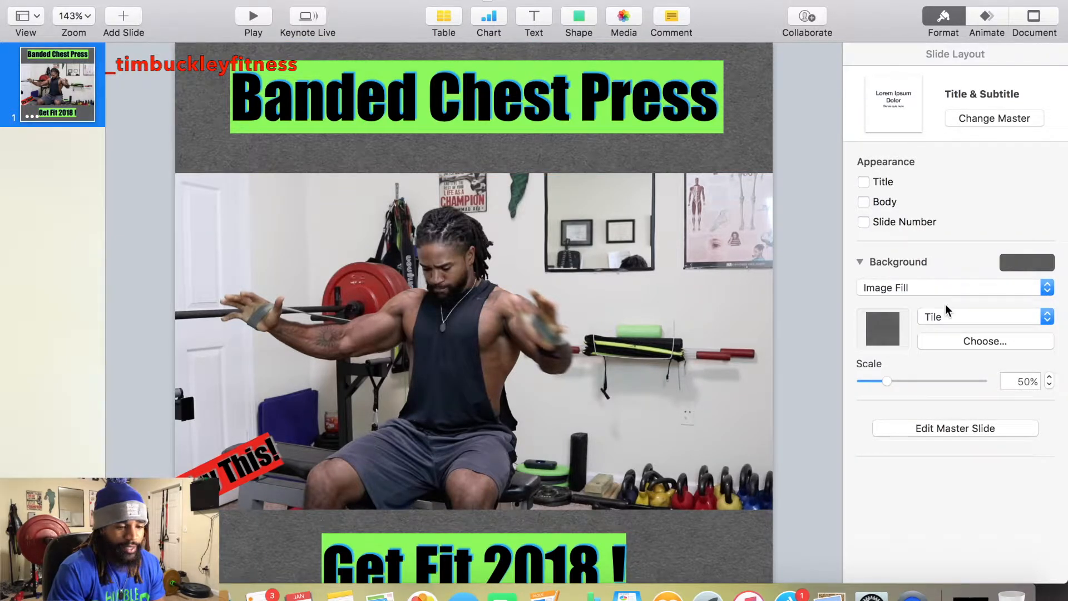
left_click(1019, 318)
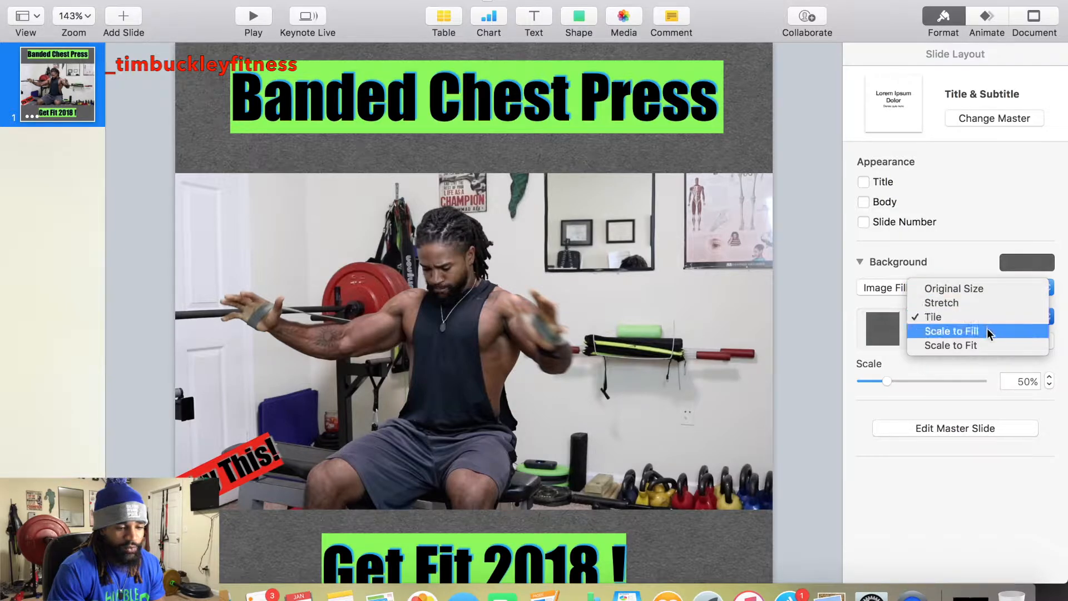
left_click(957, 367)
- Try a bright blue color fill on the slide background, followed by the blue textured image fill
left_click(1040, 262)
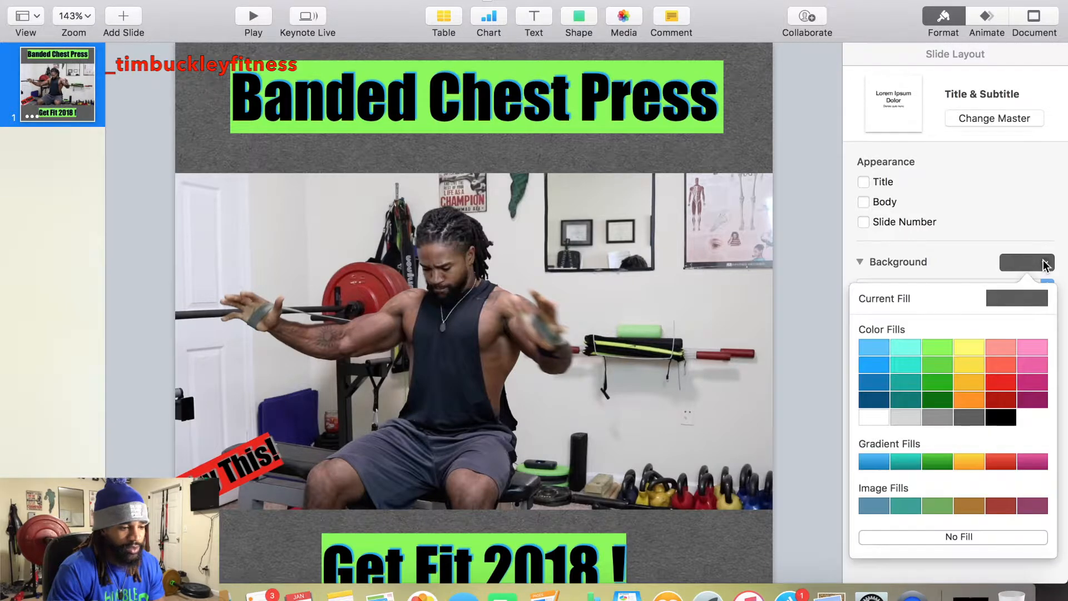
left_click(878, 369)
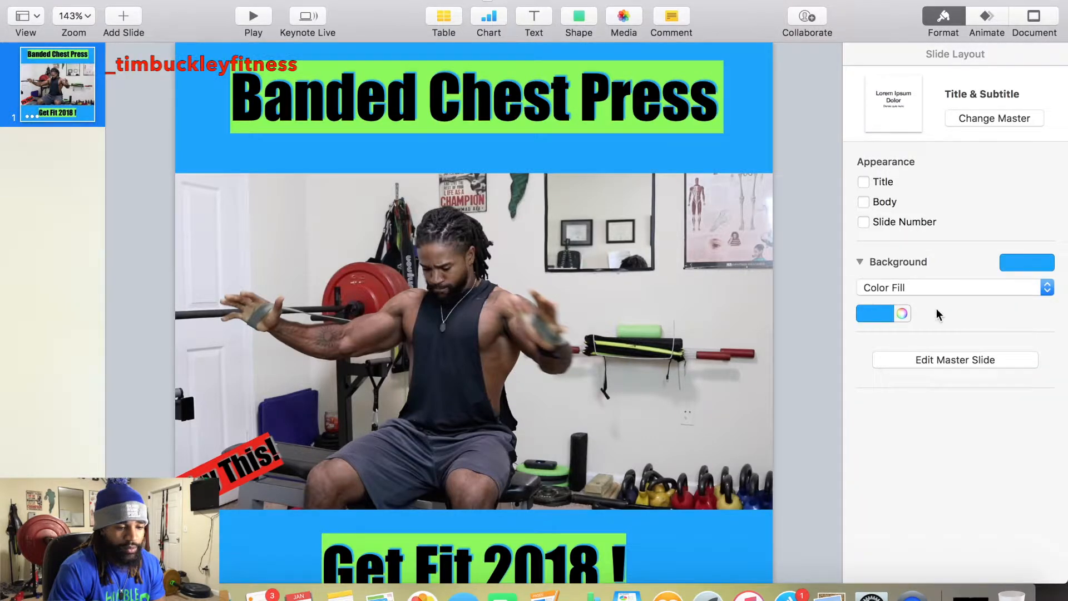
left_click(1048, 267)
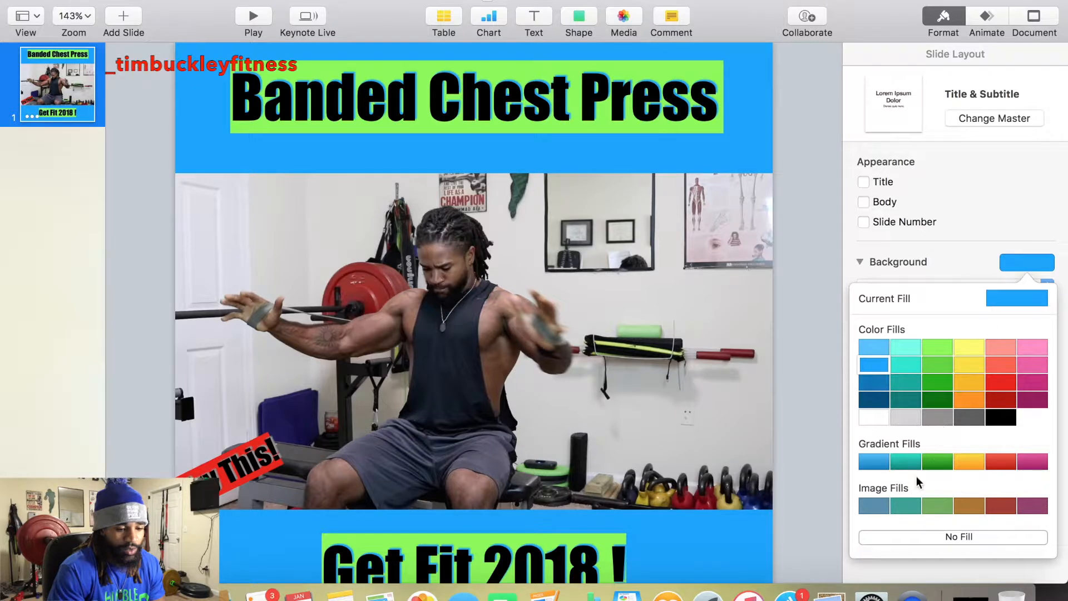
left_click(881, 506)
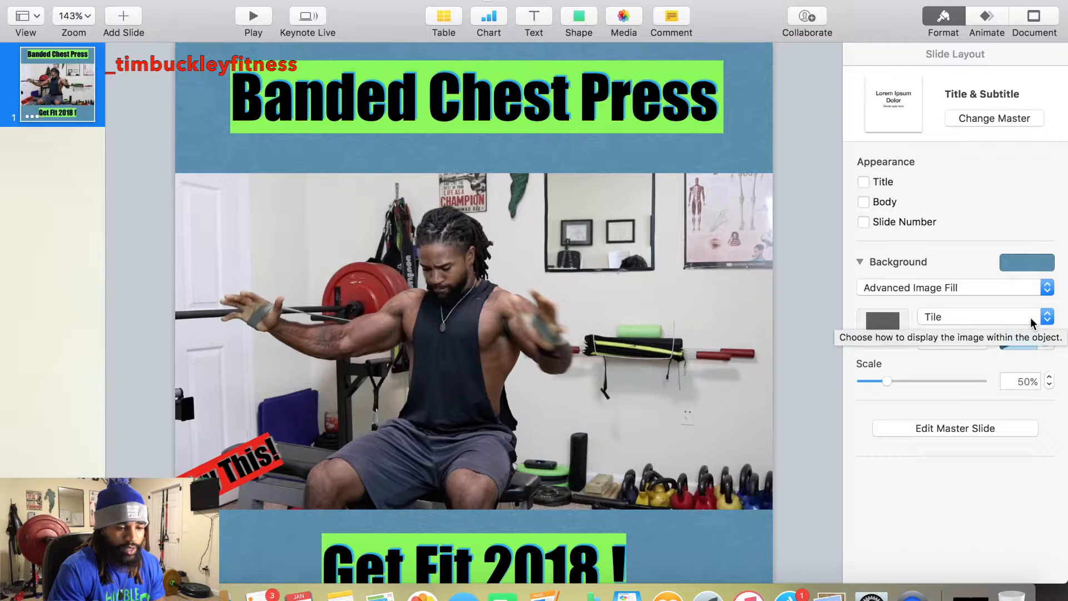
- Give the slide background a dark gray color fill and open the custom color picker for it
left_click(1036, 268)
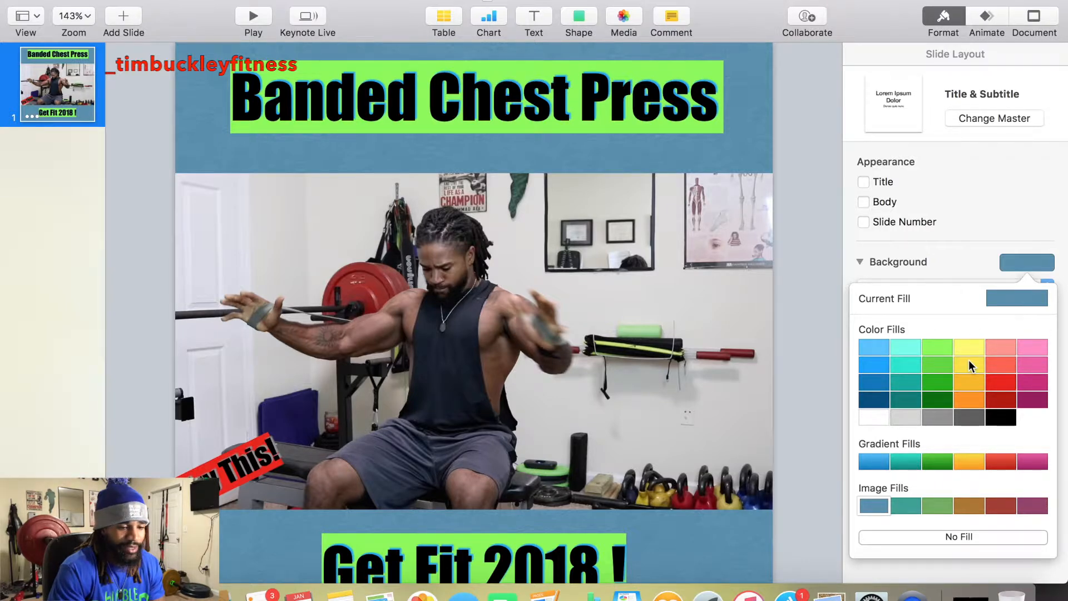
left_click(972, 421)
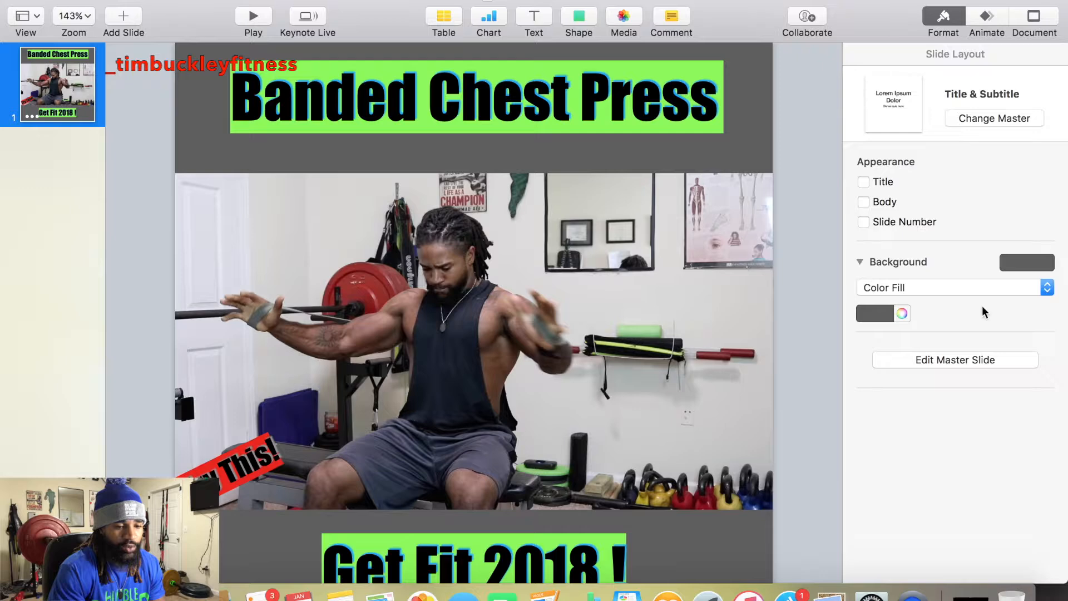
left_click(1043, 291)
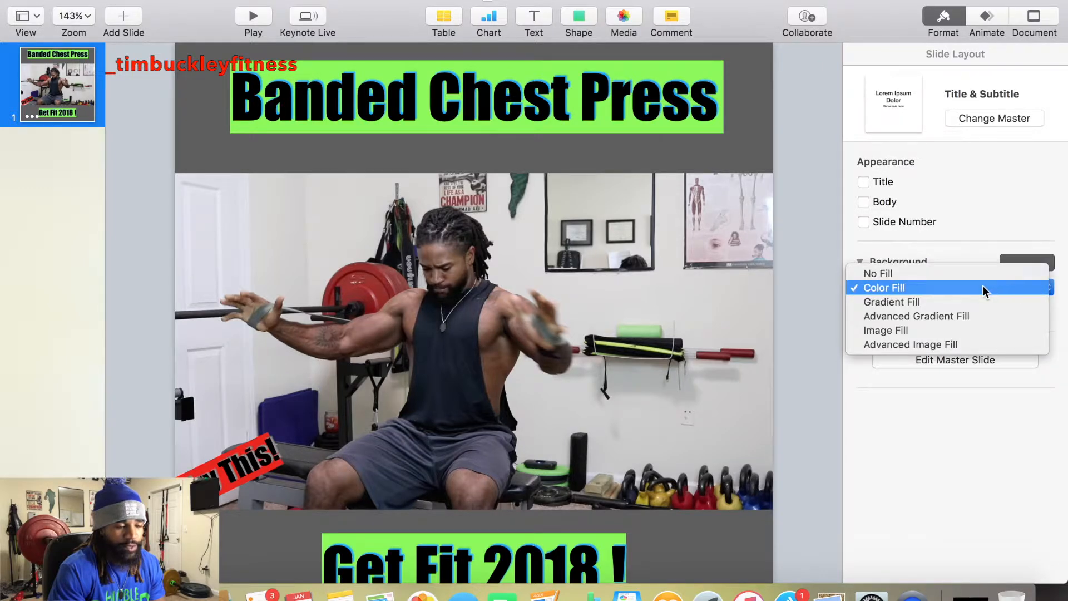
left_click(893, 290)
left_click(893, 288)
left_click(893, 288)
left_click(899, 314)
- Set the slide background to No Fill and close the Colors window
left_click(897, 288)
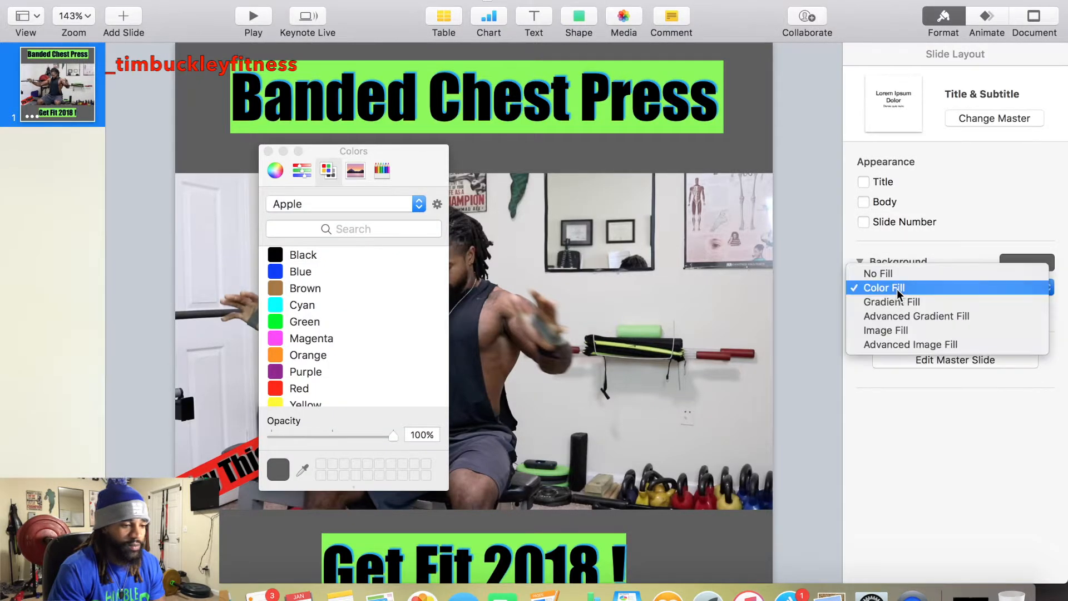
left_click(892, 275)
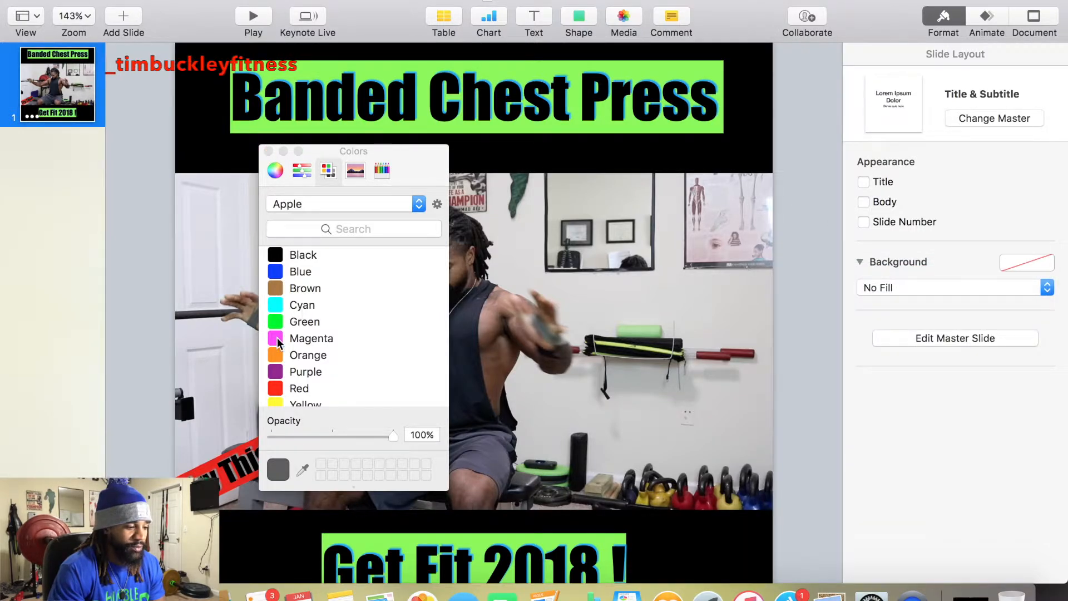
scroll(281, 334, "down", 2)
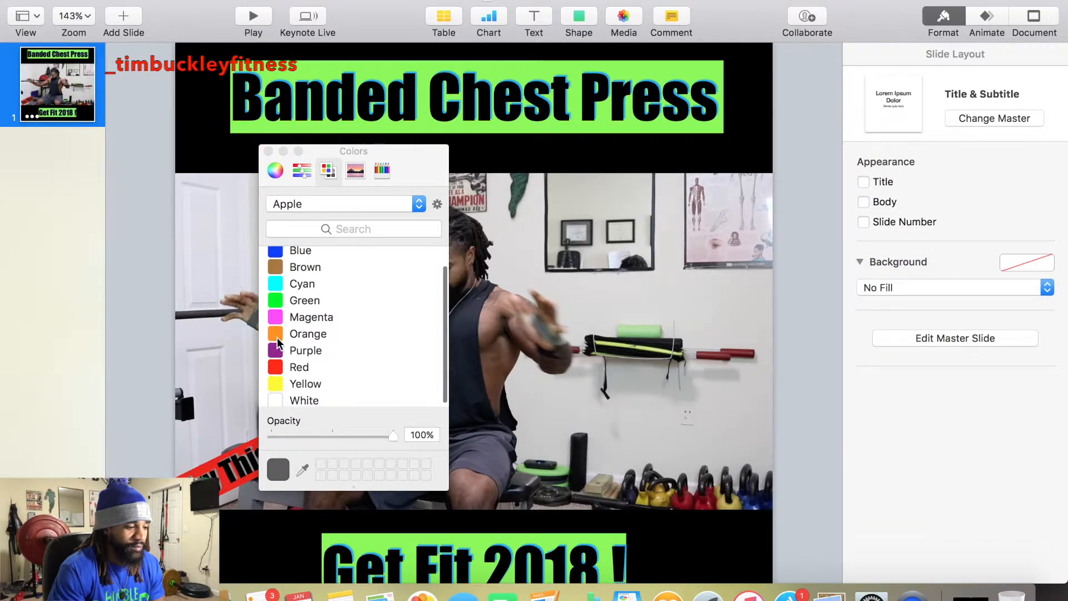
left_click(268, 151)
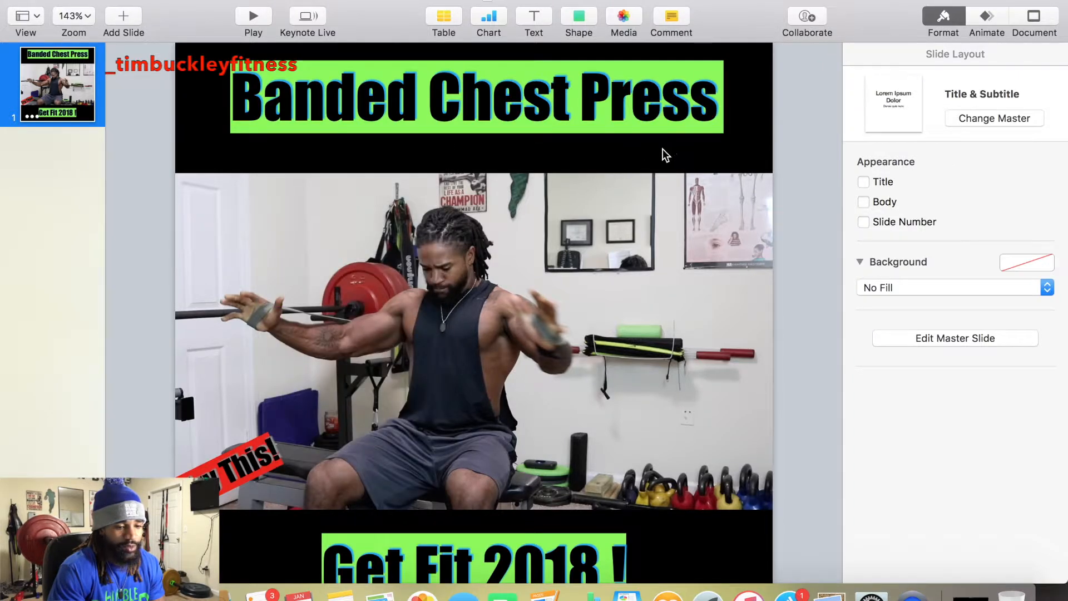
- Restore the slide background to a plain white color fill
left_click(1039, 297)
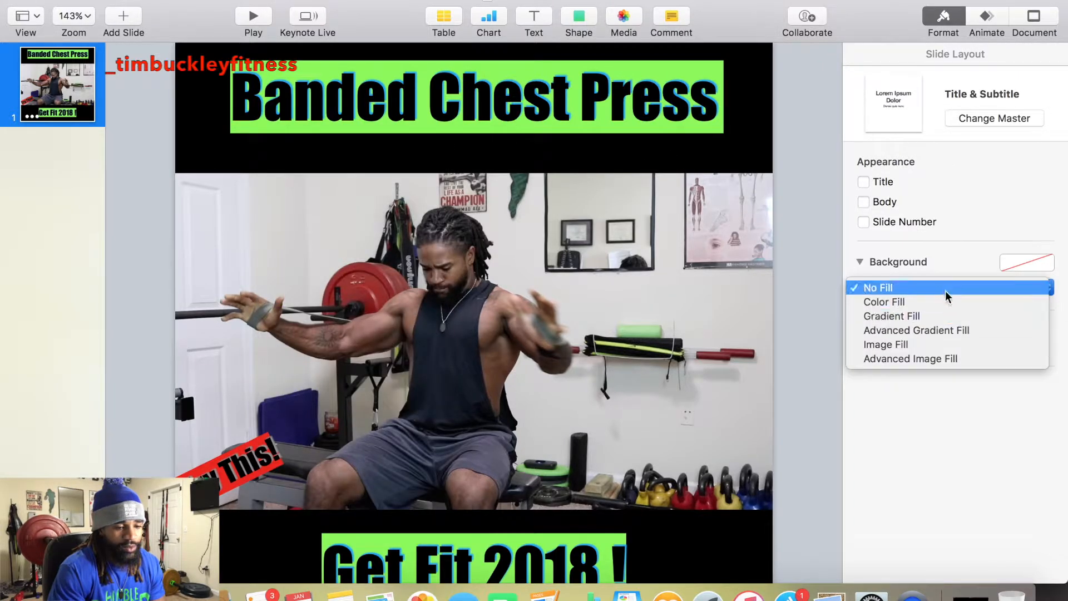
left_click(954, 284)
left_click(1029, 264)
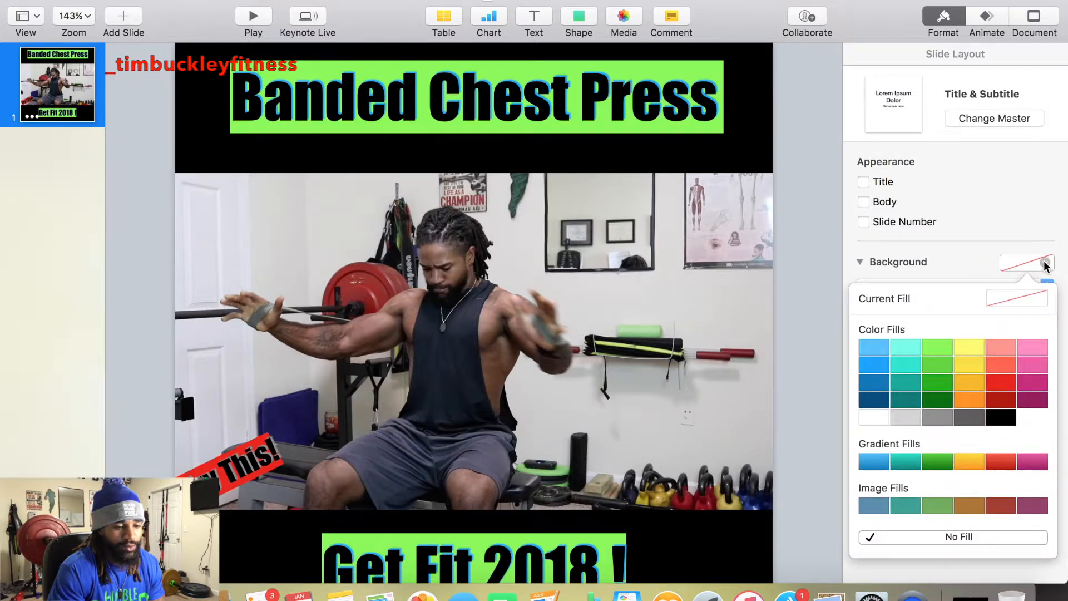
left_click(873, 419)
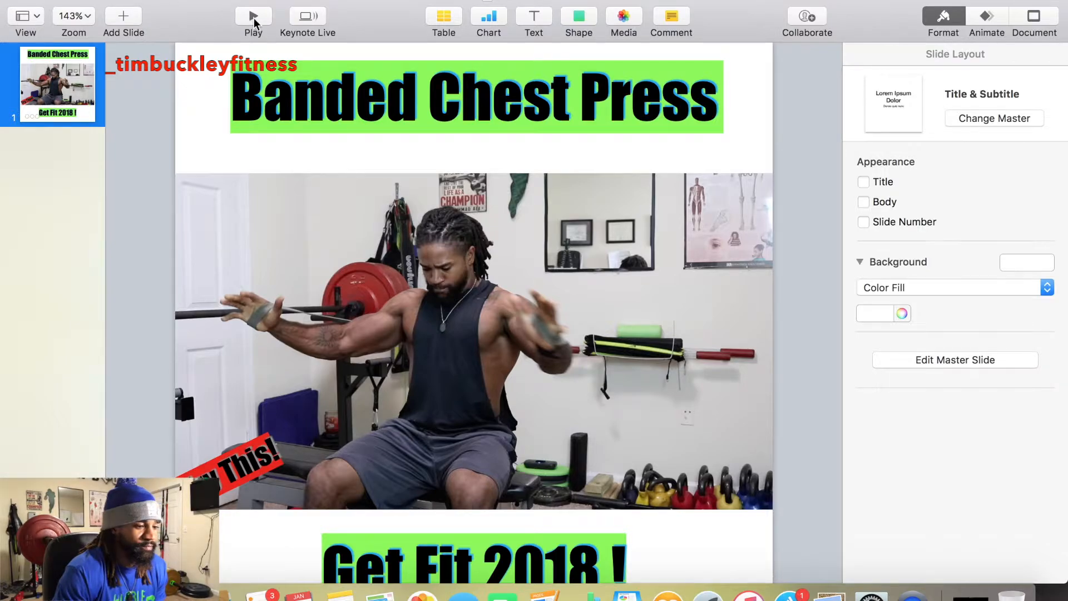
- Play the slideshow full screen, exit it, and play it once more to check the animations with the video
left_click(253, 16)
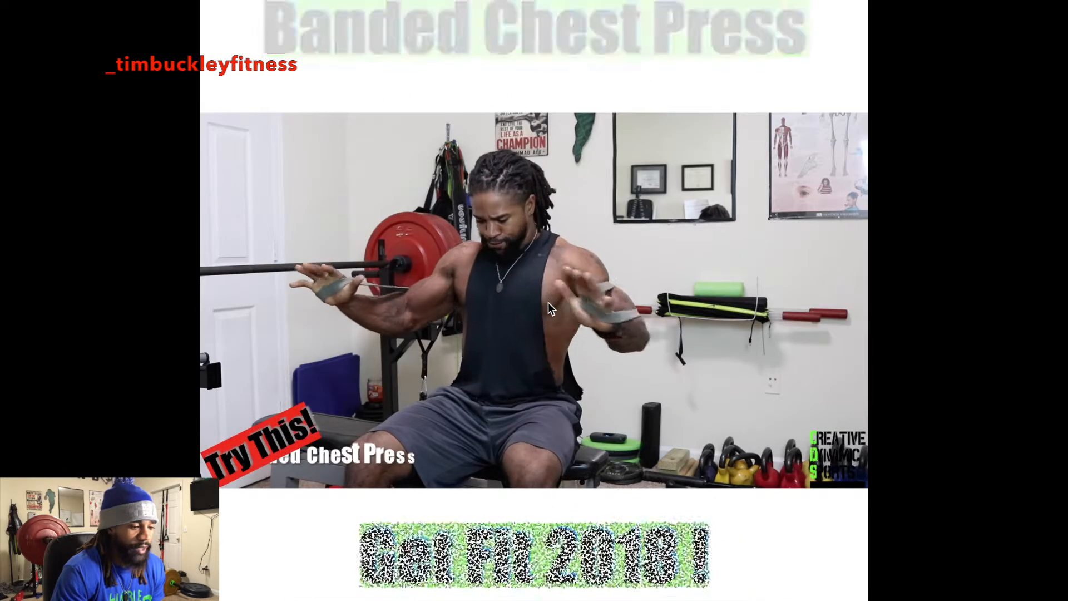
key("Escape")
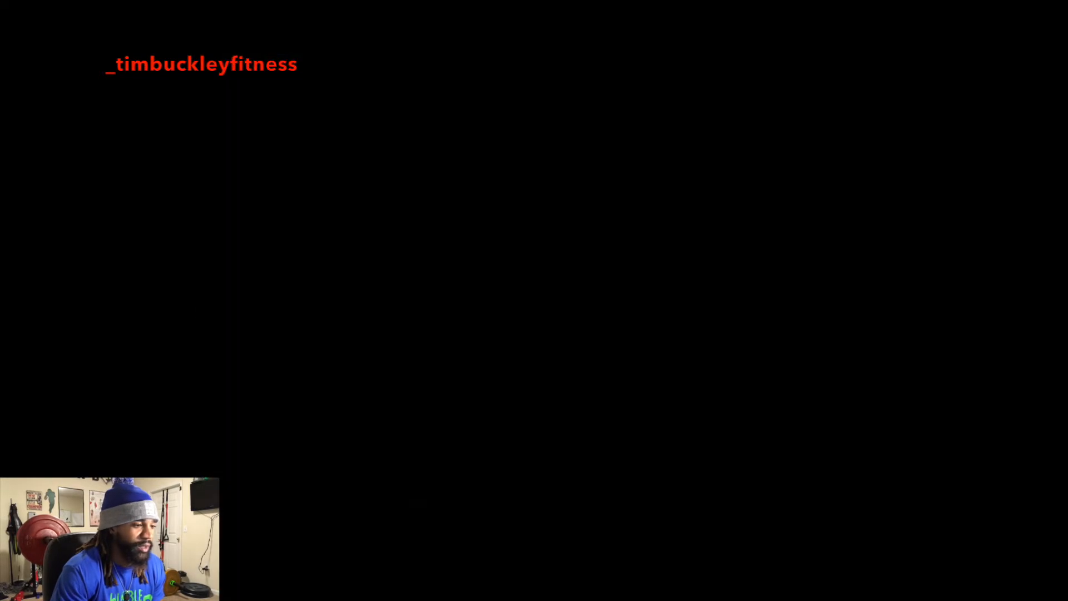
left_click(254, 19)
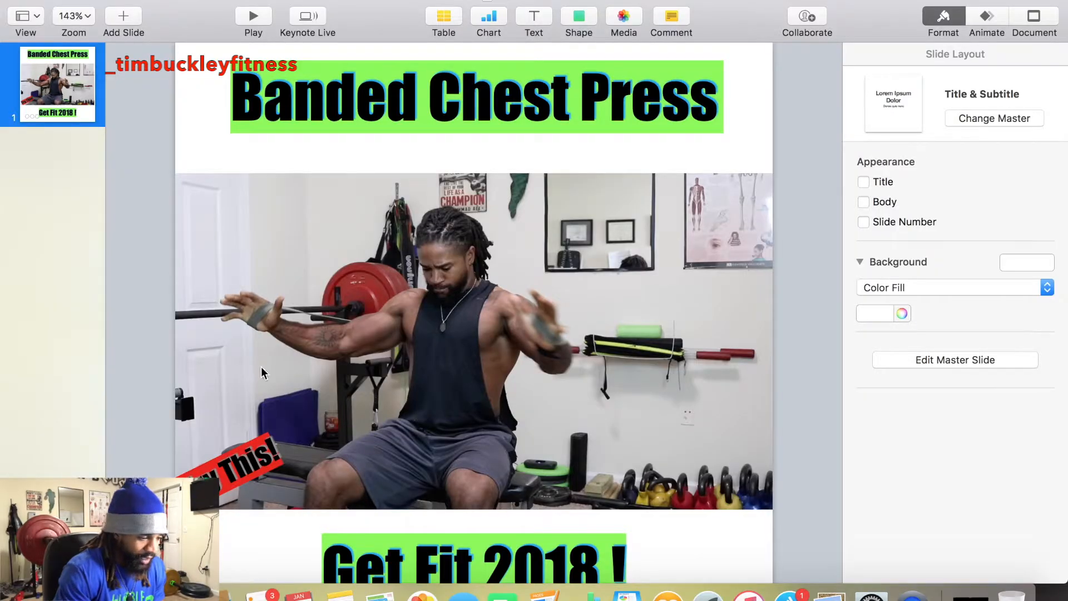
- Move the "Try This!" label to the video's upper-left corner and play the slideshow to check it
left_click(235, 467)
left_click_drag(235, 467, 237, 182)
left_click(254, 16)
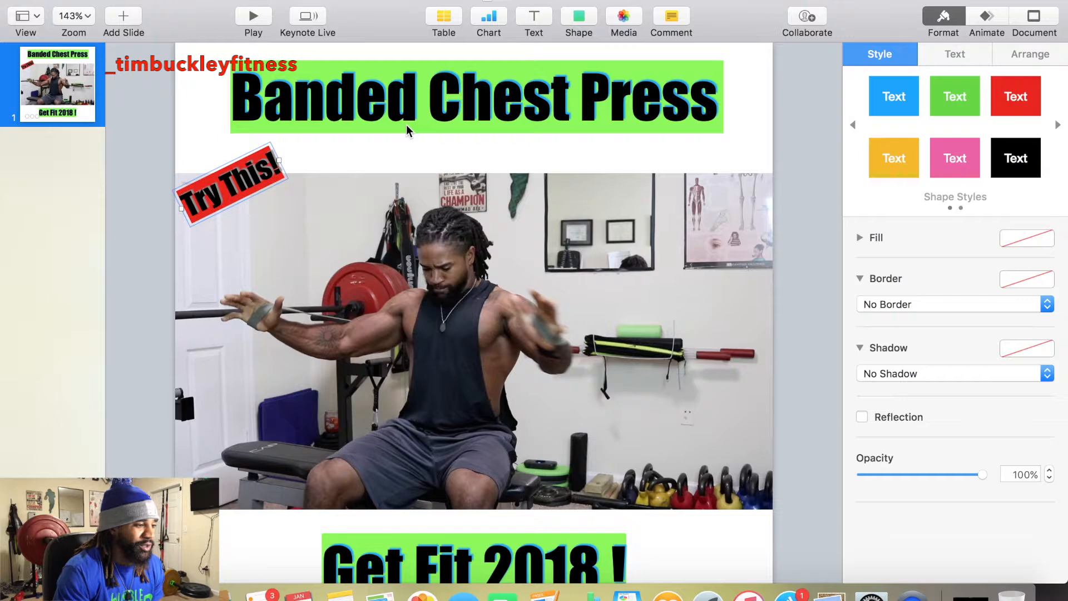
- Start a QuickTime export of the presentation with the next-slide and next-build delays both set to 0 seconds
left_click(117, 0)
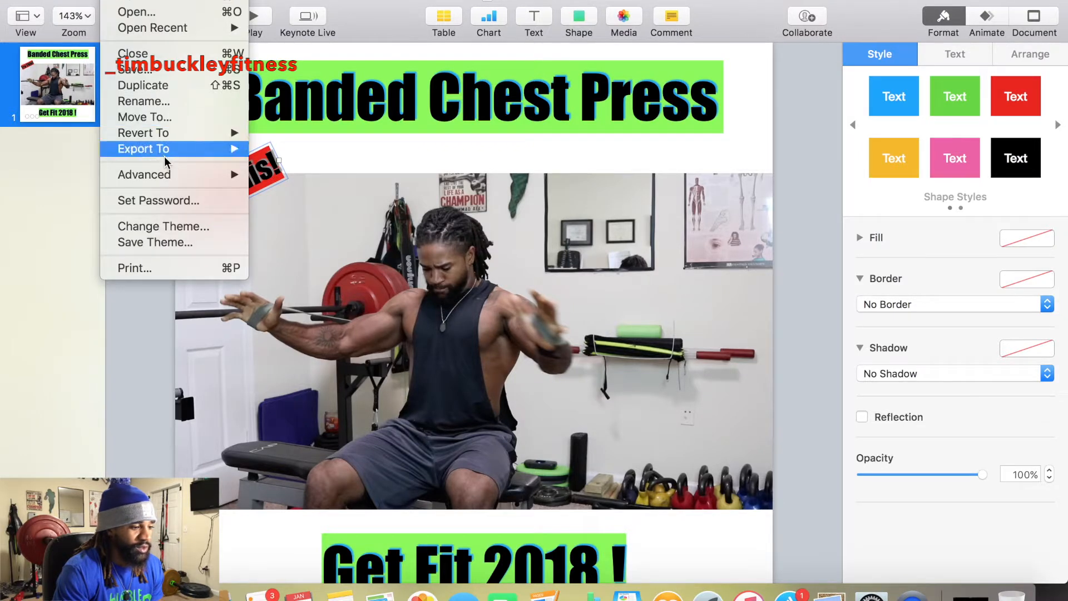
mouse_move(183, 151)
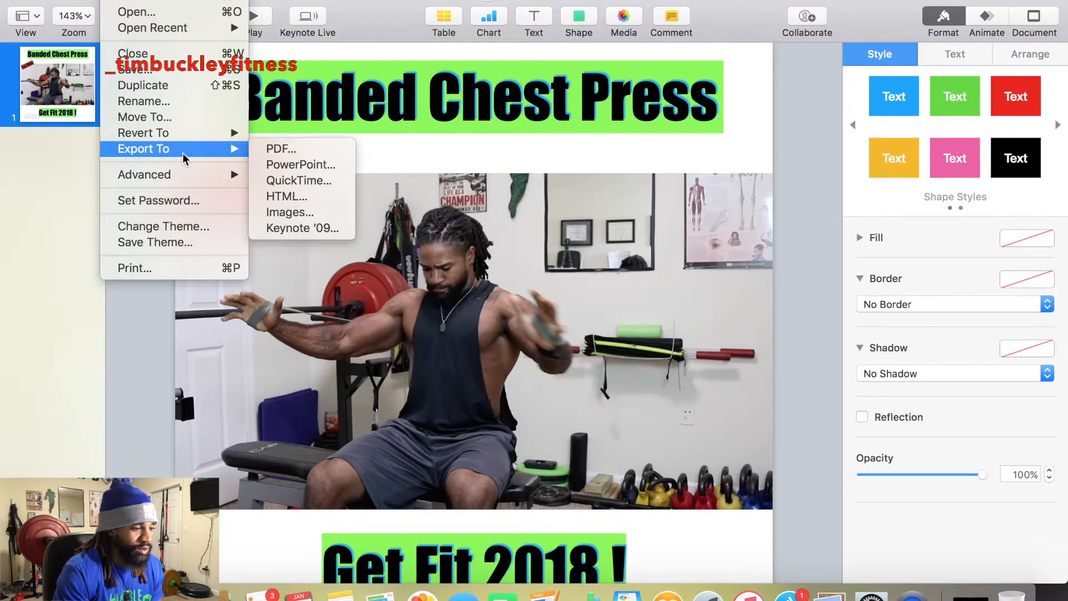
left_click(285, 180)
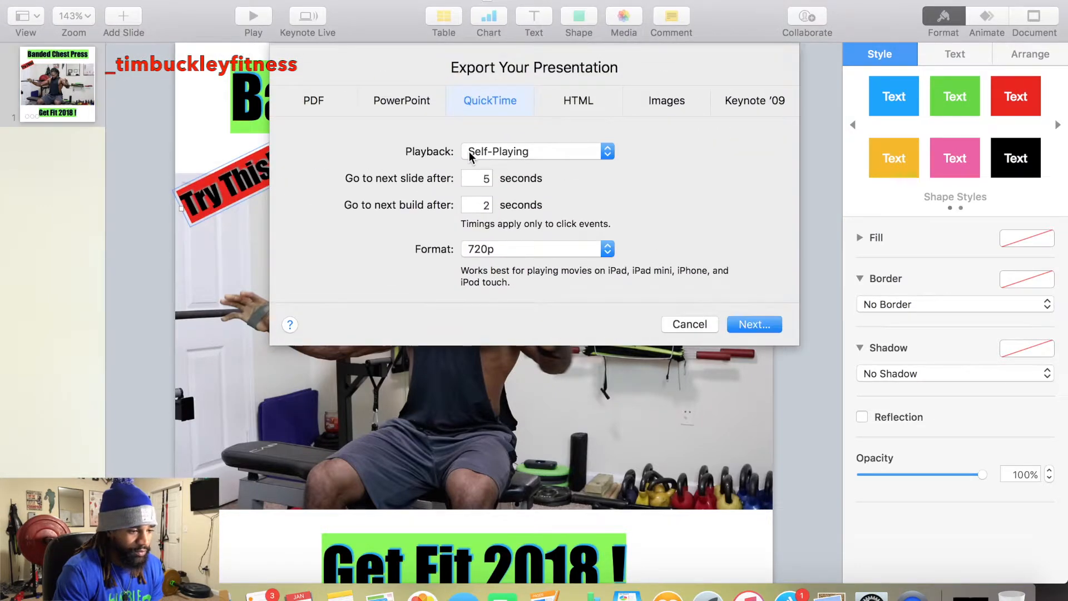
left_click(486, 177)
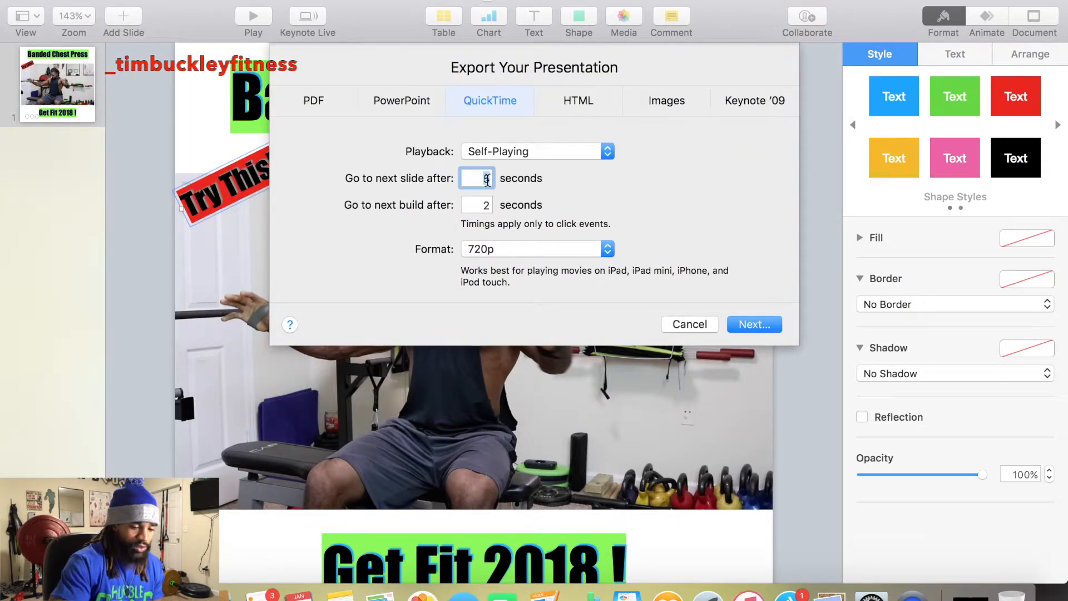
key("BackSpace")
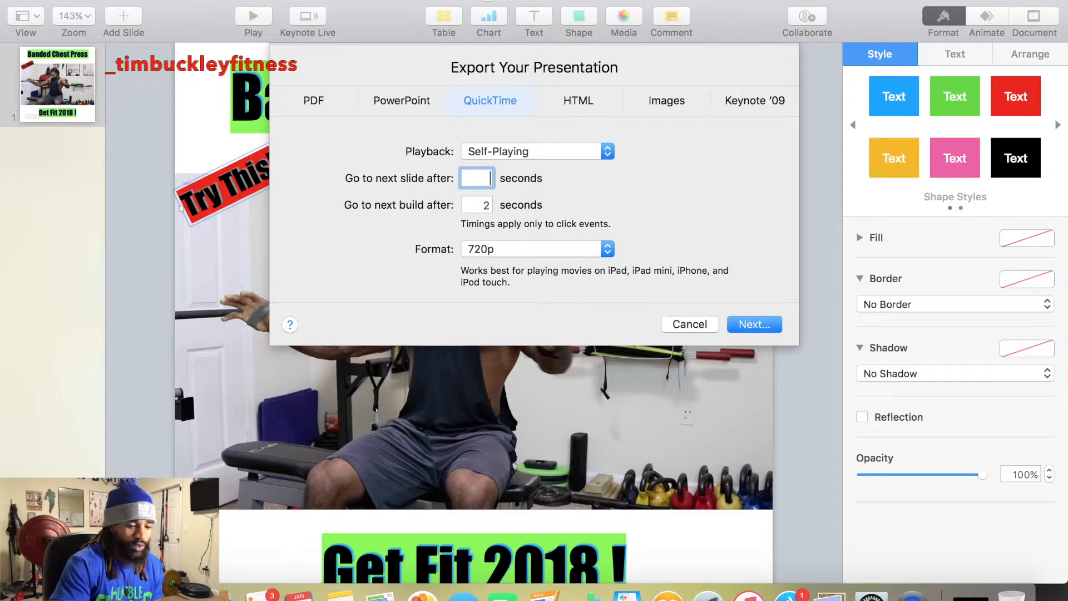
type("0")
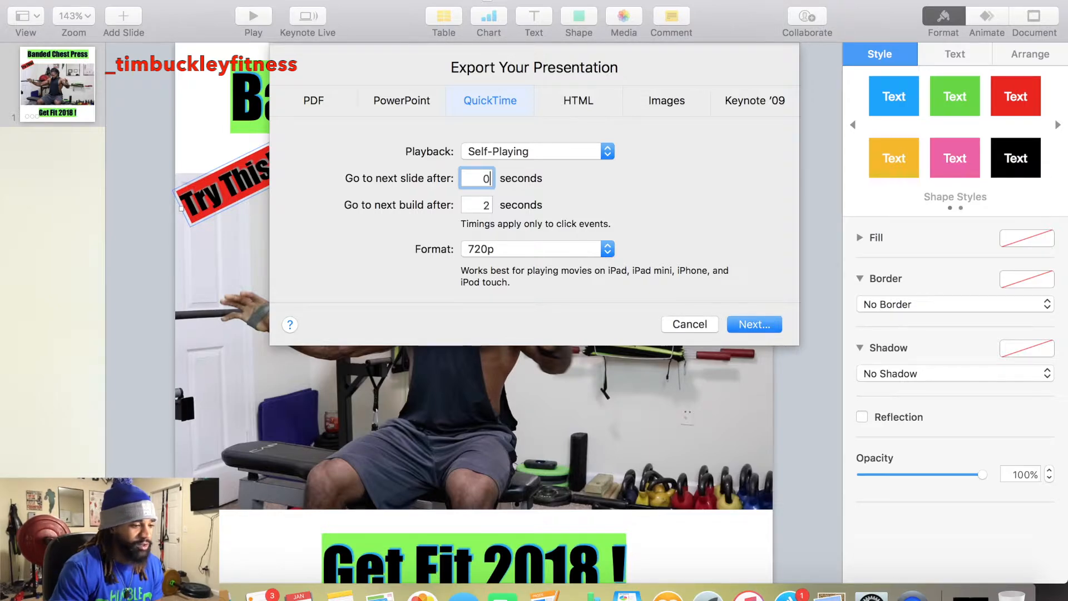
left_click(492, 204)
key("BackSpace")
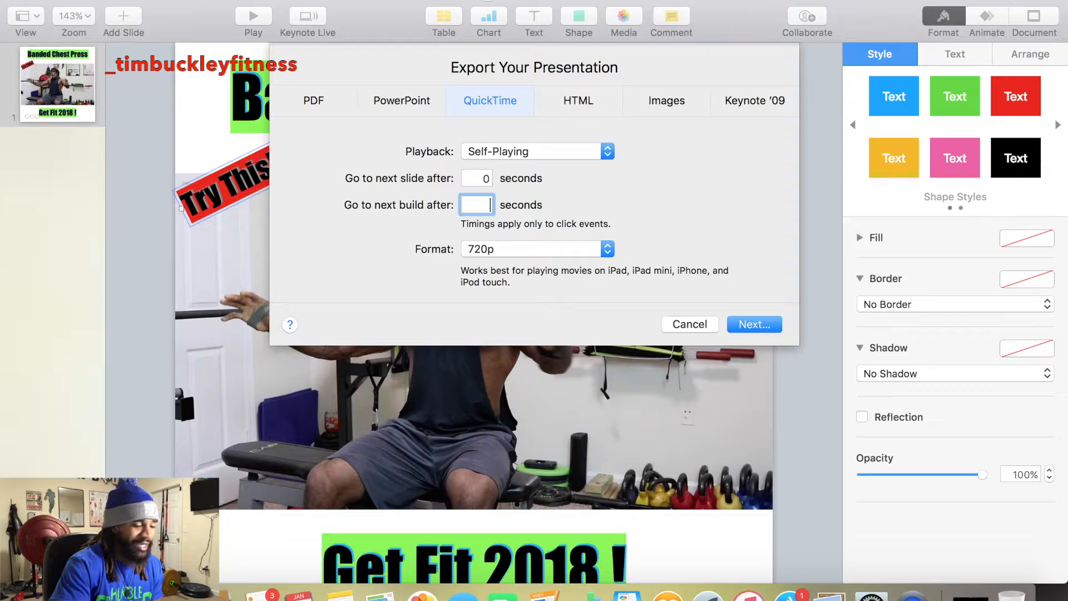
type("0")
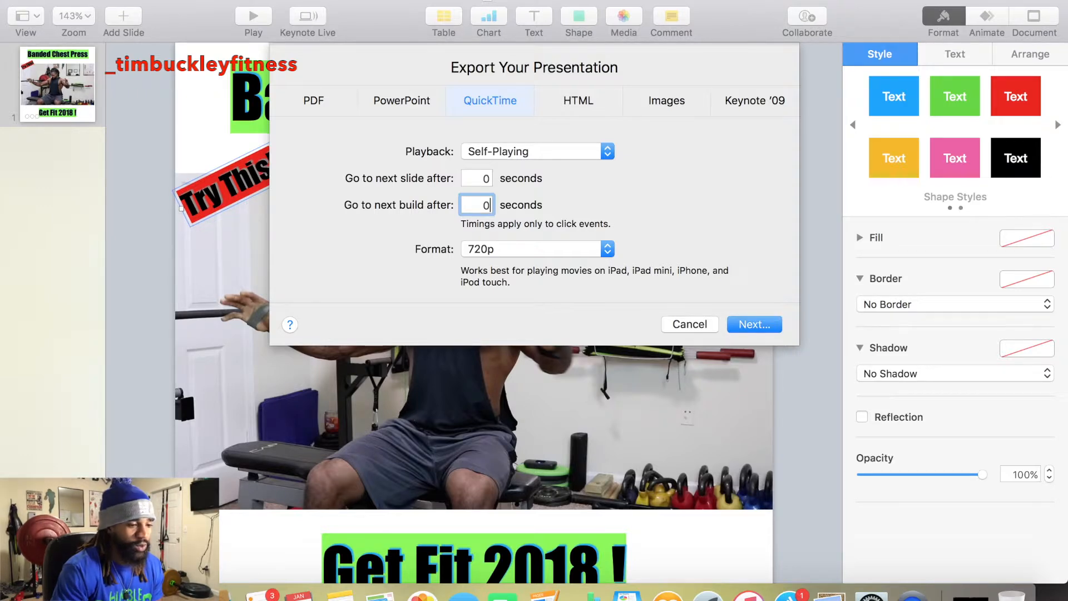
- Set the movie format to 1080p and continue to the file saving options
left_click(605, 250)
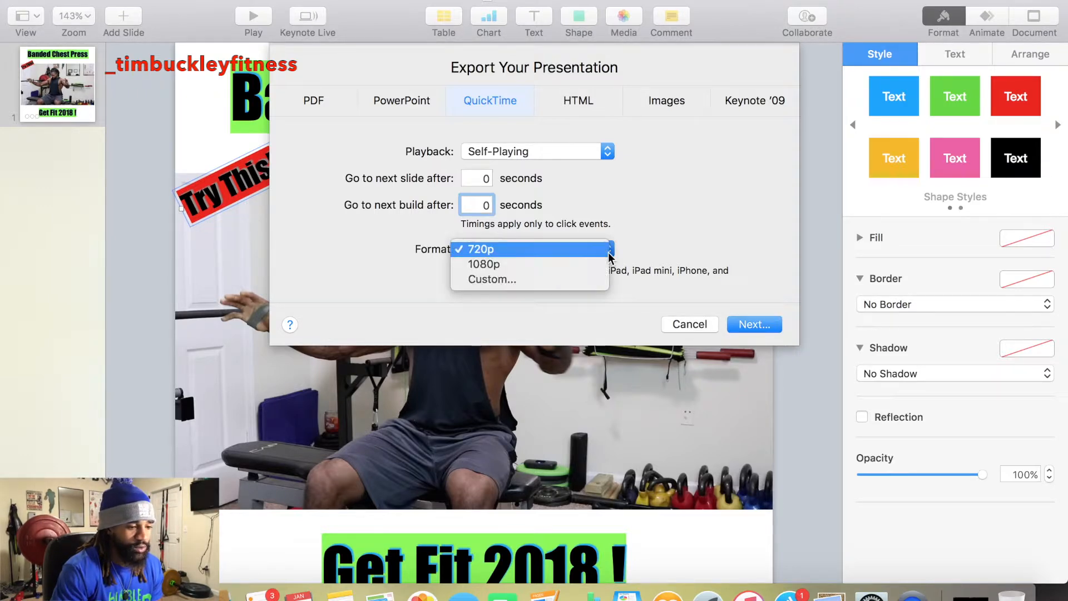
left_click(592, 264)
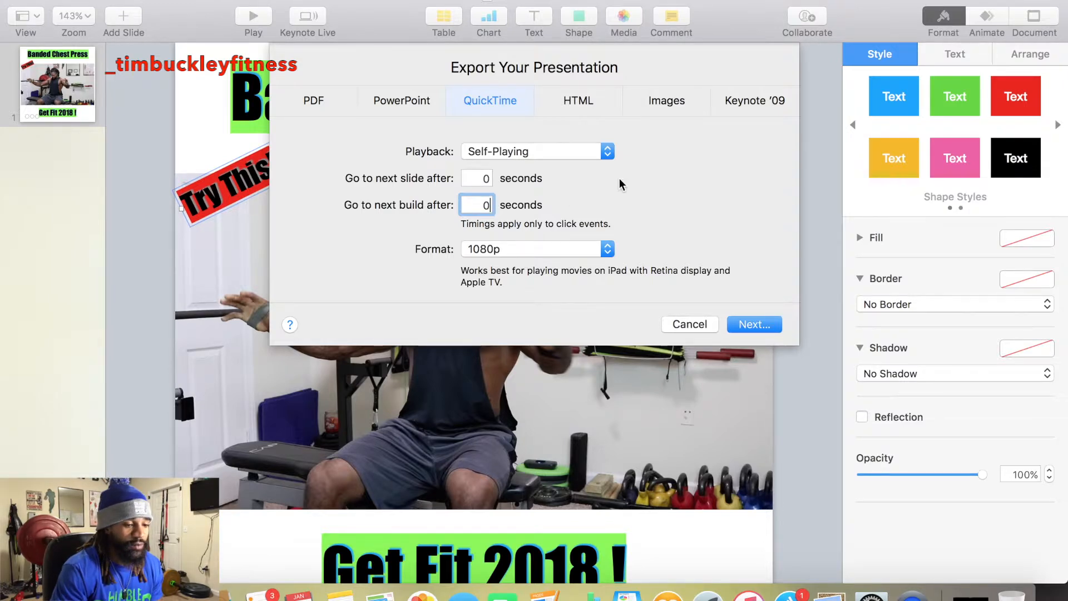
left_click(766, 326)
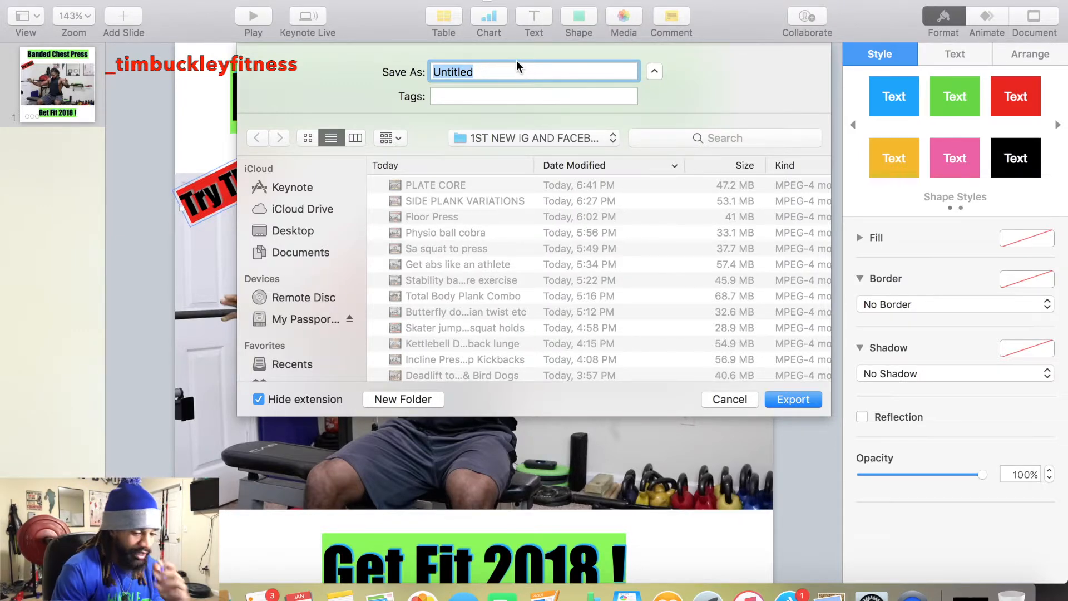
- Name the movie "Banded Chest Press" and export it to the current "1ST NEW IG AND FACEB..." folder
type("ba")
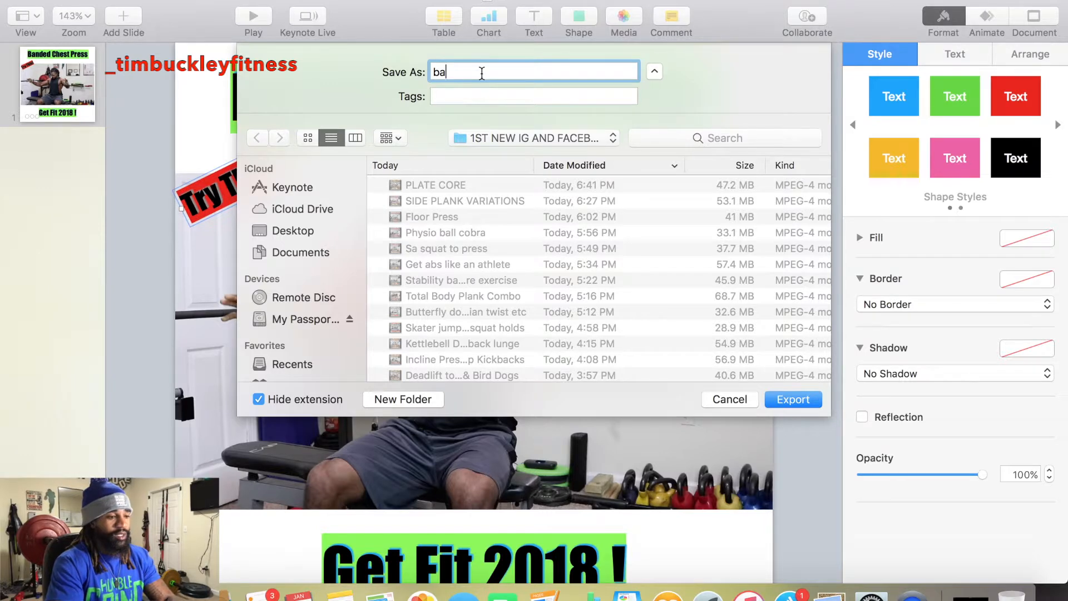
key("BackSpace")
key("BackSpace")
type("ban")
key("BackSpace")
key("BackSpace")
key("BackSpace")
type("Banded ")
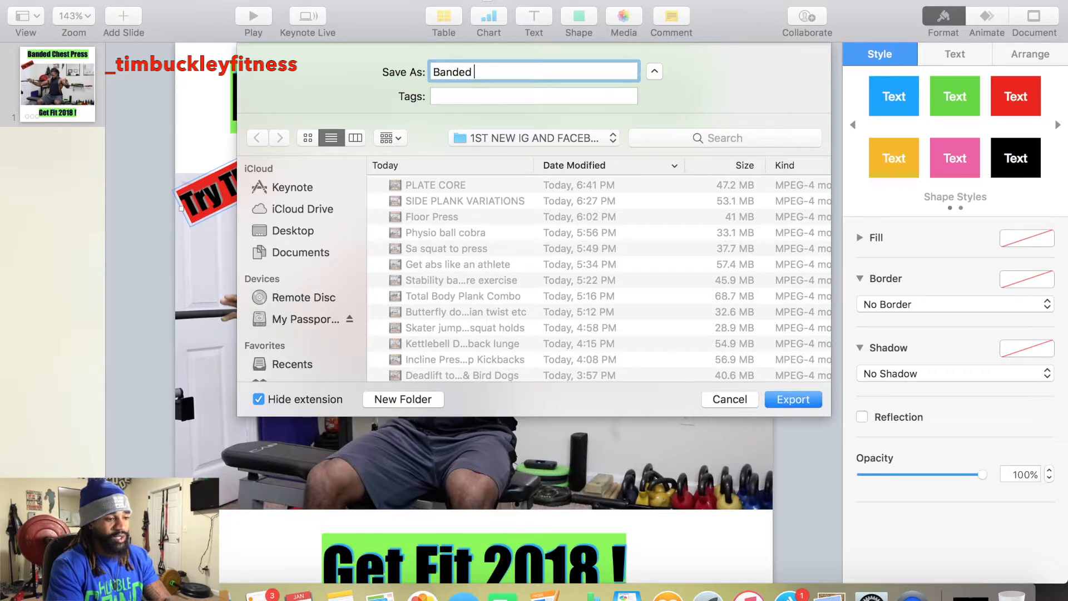
type("Chest ")
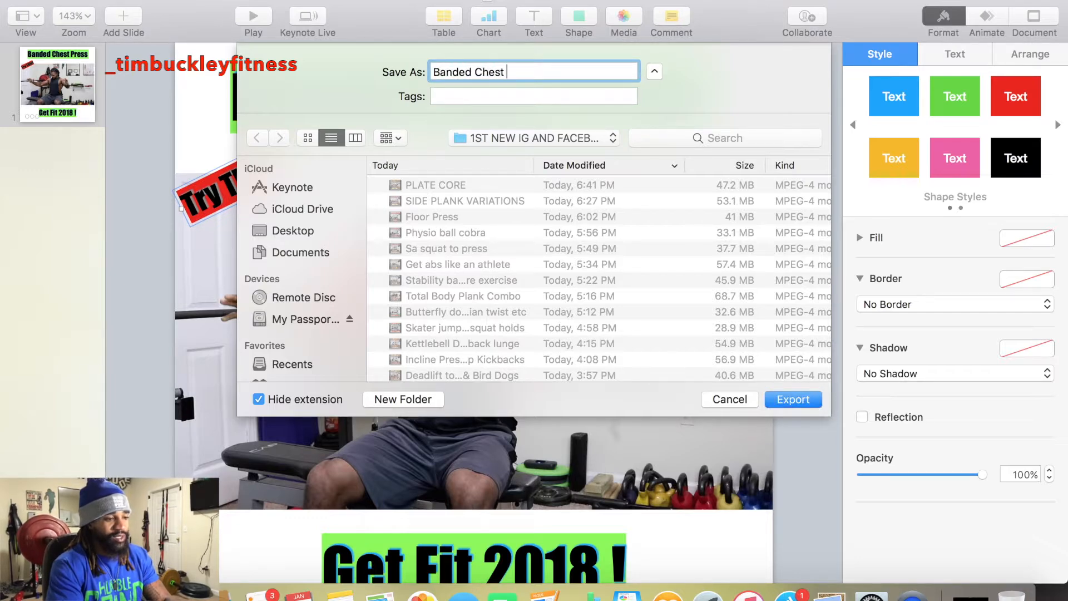
type("Press")
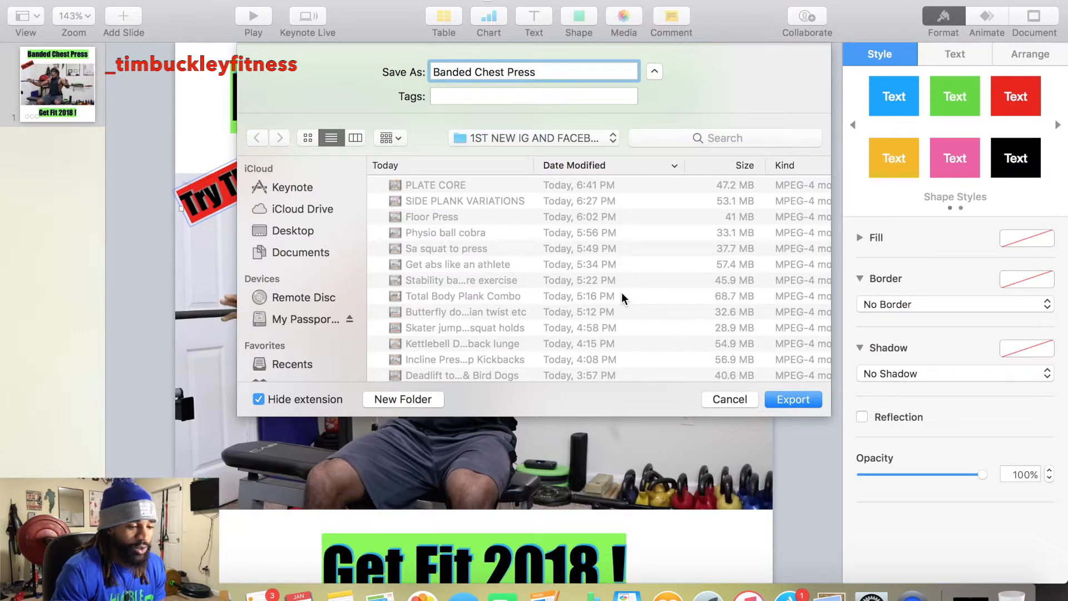
left_click(788, 399)
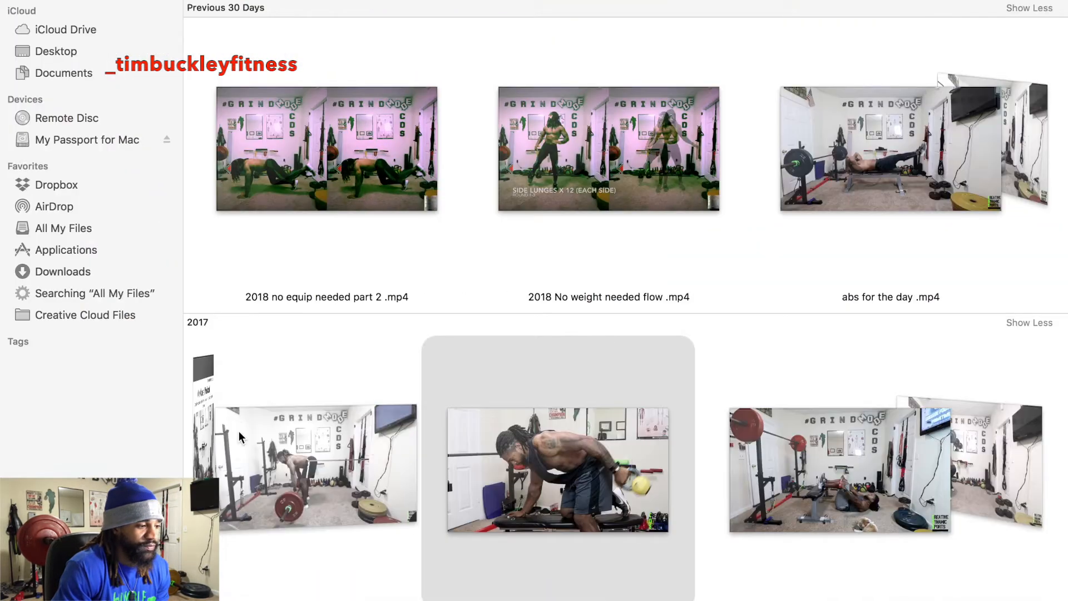
- In Finder, find the exported Banded Chest Press movie in the IG and Facebook videos folder on My Passport for Mac and open it
left_click(93, 138)
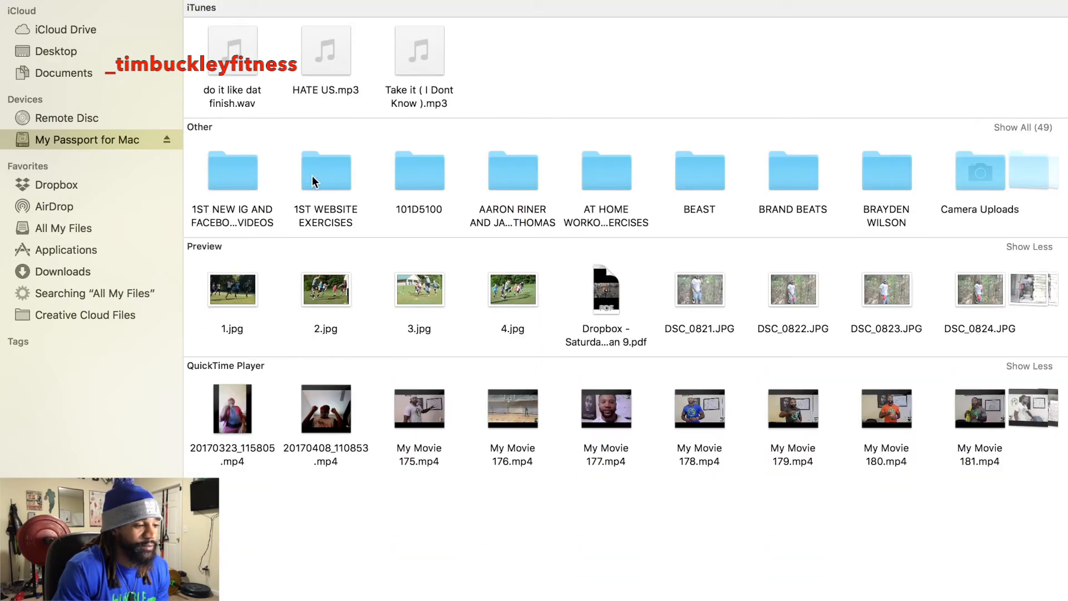
double_click(241, 188)
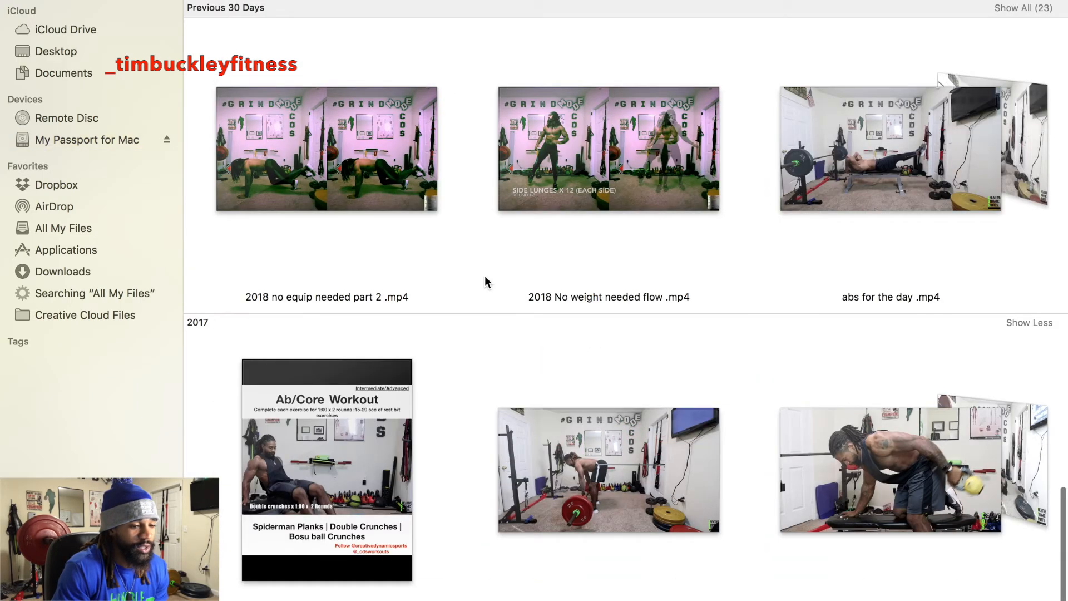
scroll(485, 275, "up", 15)
scroll(485, 281, "up", 10)
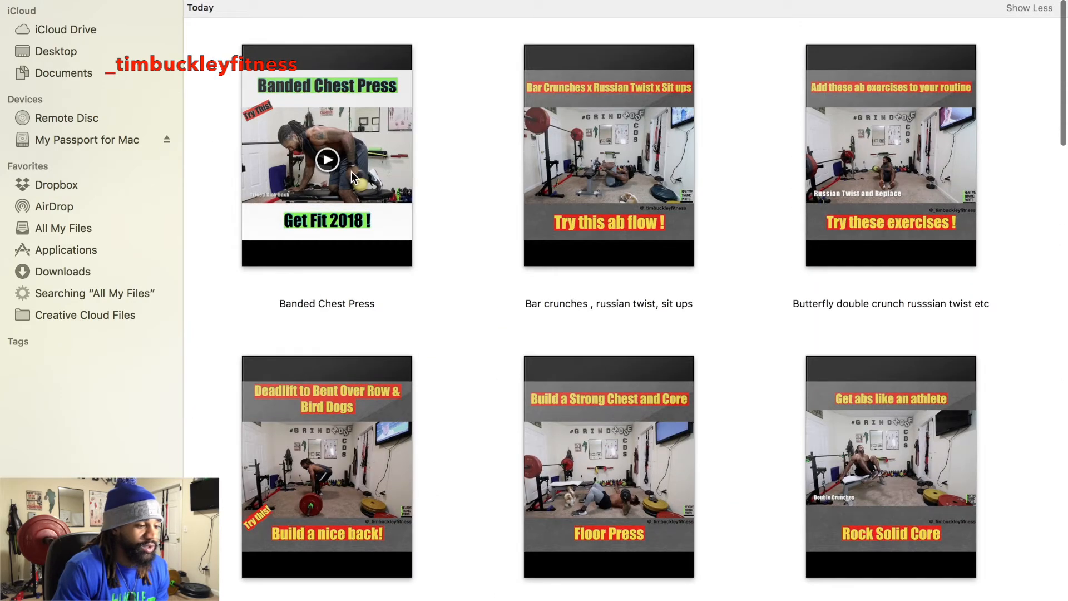
double_click(350, 172)
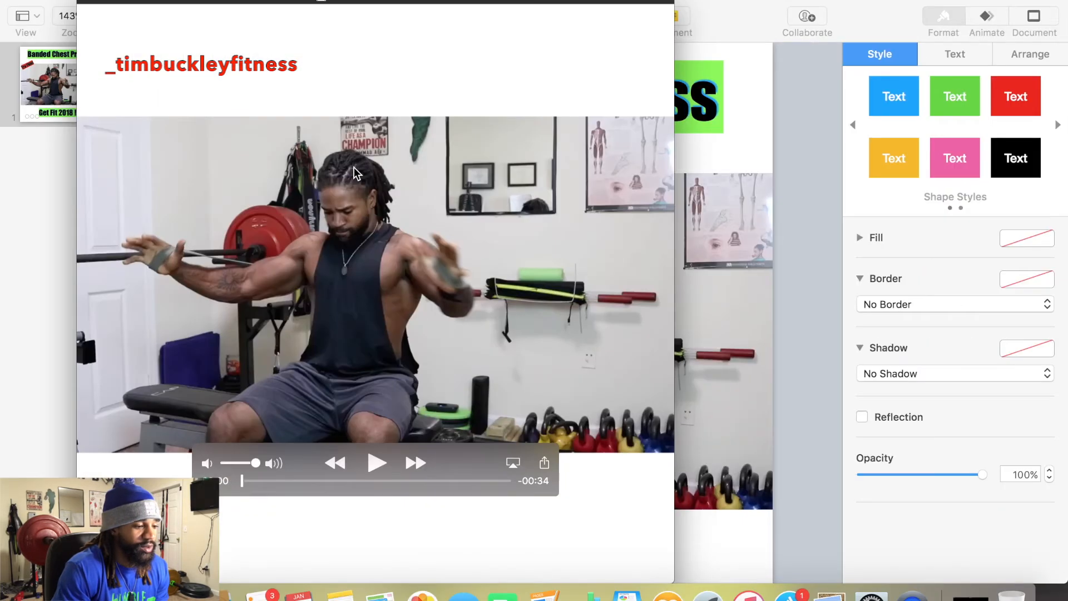
- Play the exported movie to check the captions and video, pause it, and close the player window
left_click(375, 464)
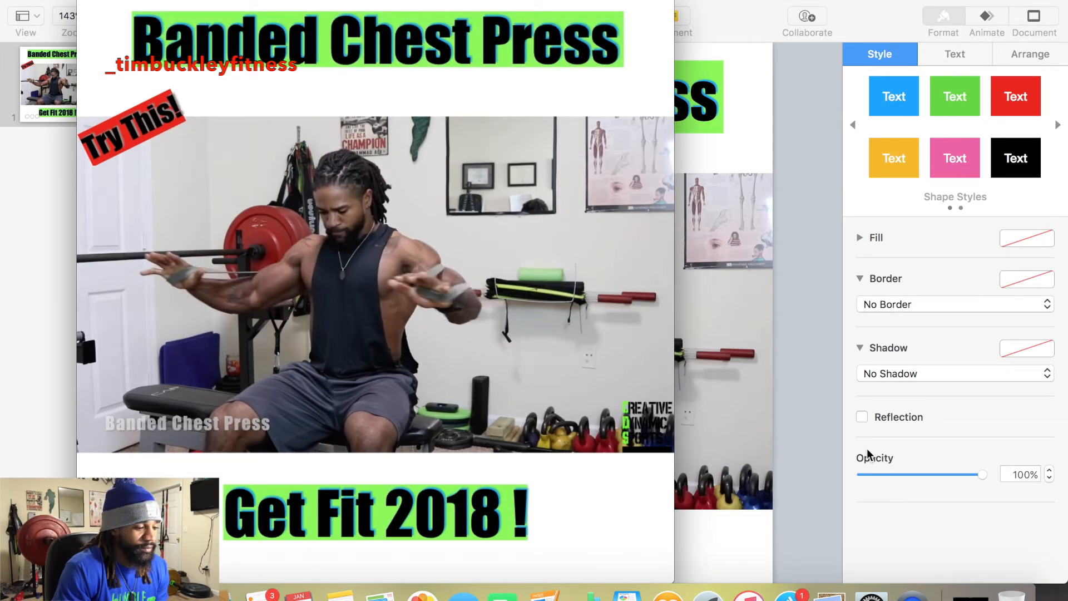
mouse_move(580, 407)
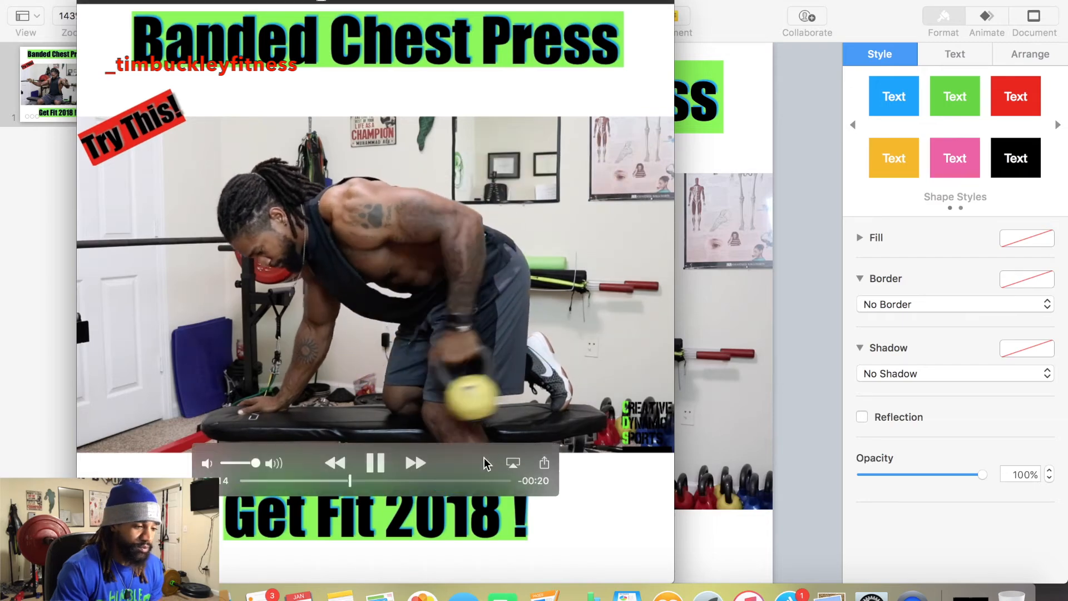
left_click(381, 460)
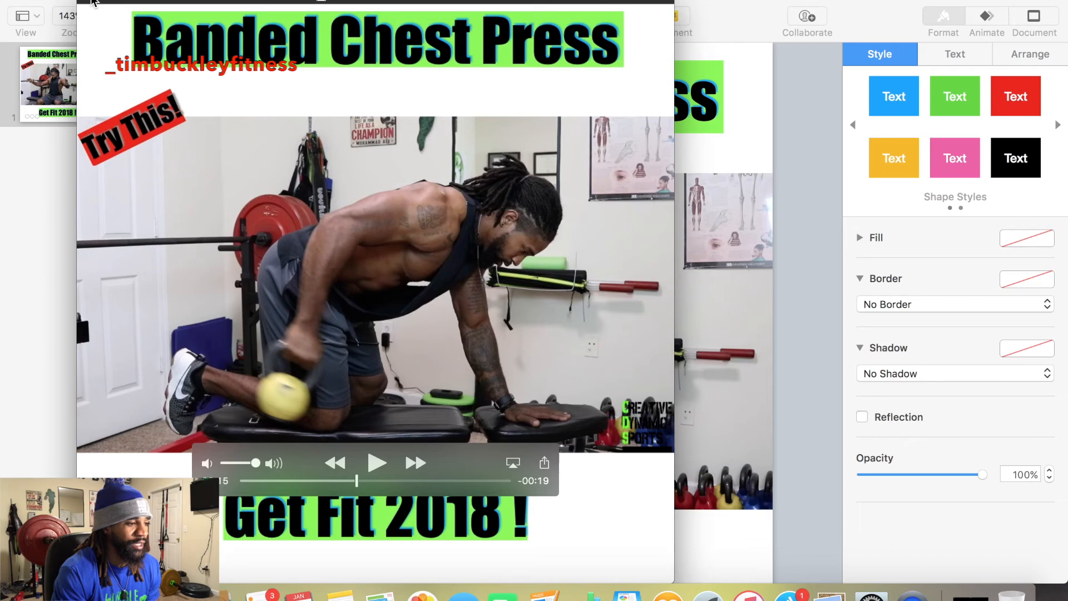
left_click(92, 2)
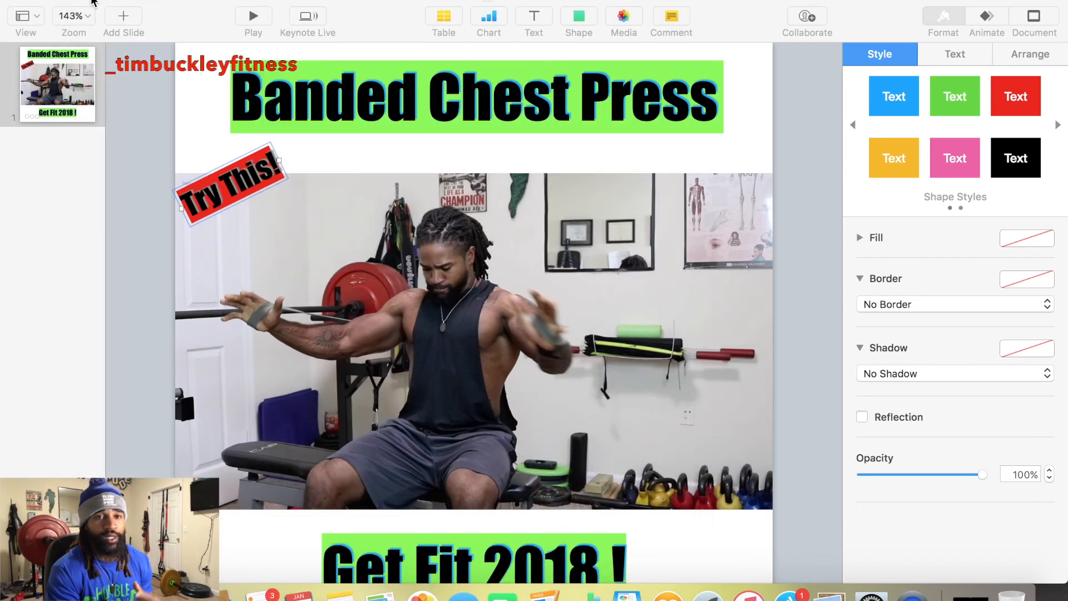